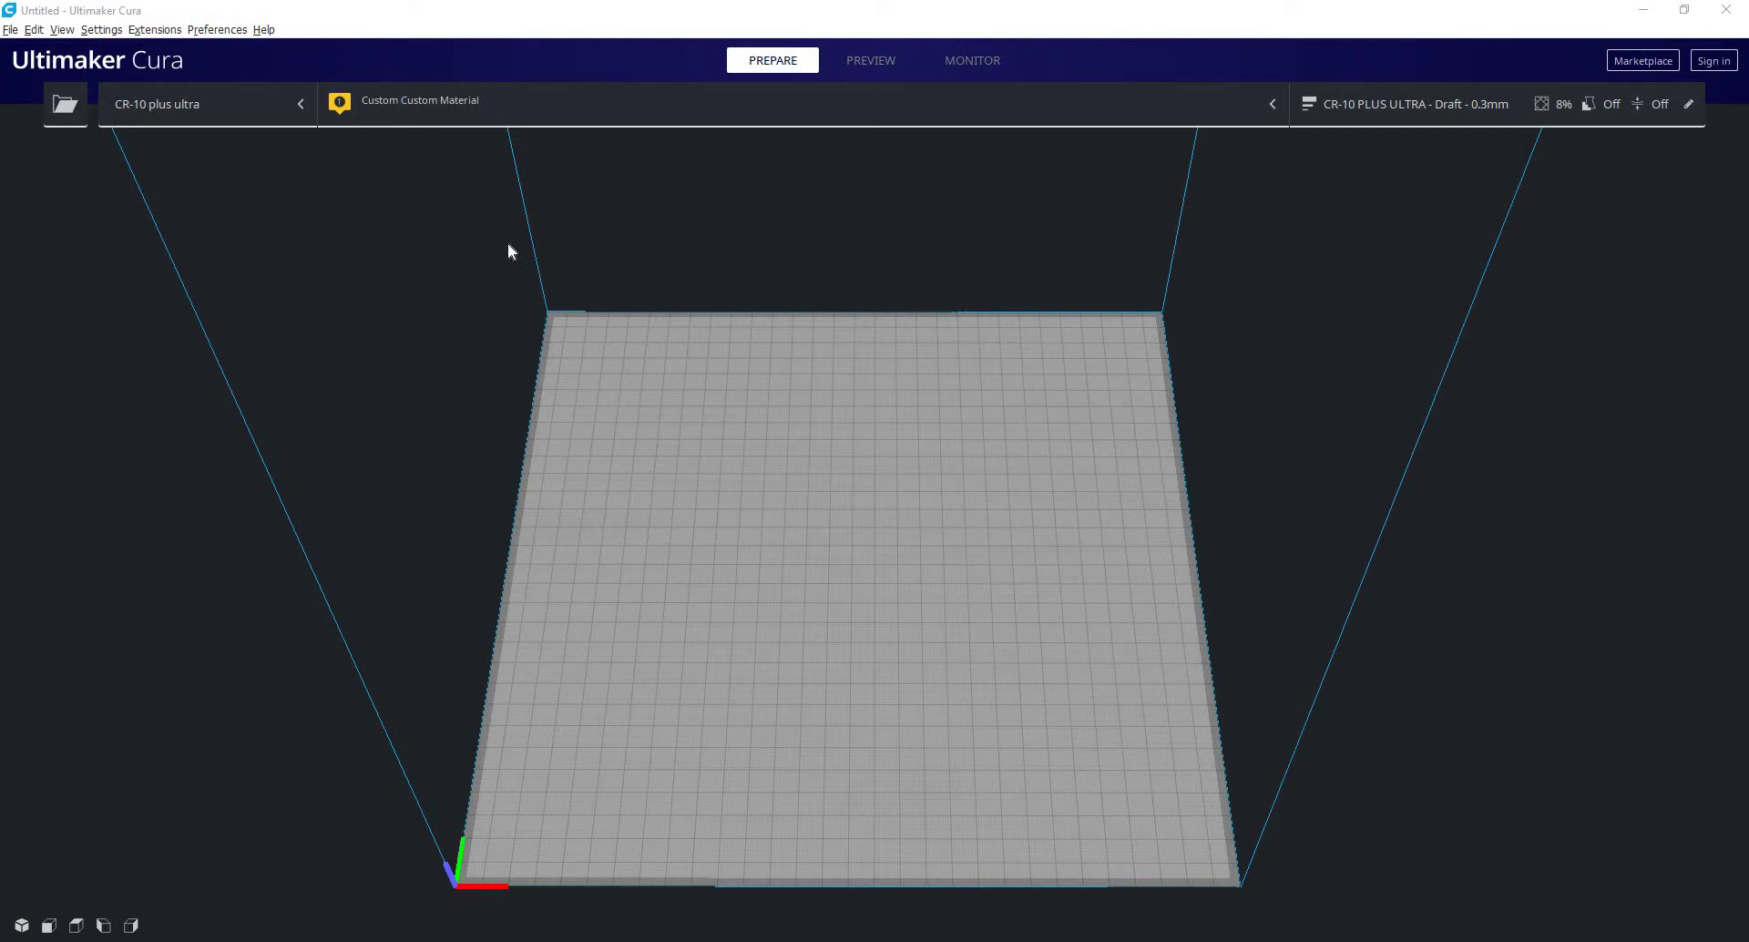
# Start adding a new printer from the Settings menu's printer options.
pyautogui.click(102, 29)
pyautogui.moveTo(128, 51)
pyautogui.click(351, 114)
pyautogui.moveTo(636, 171); pyautogui.dragTo(834, 191)
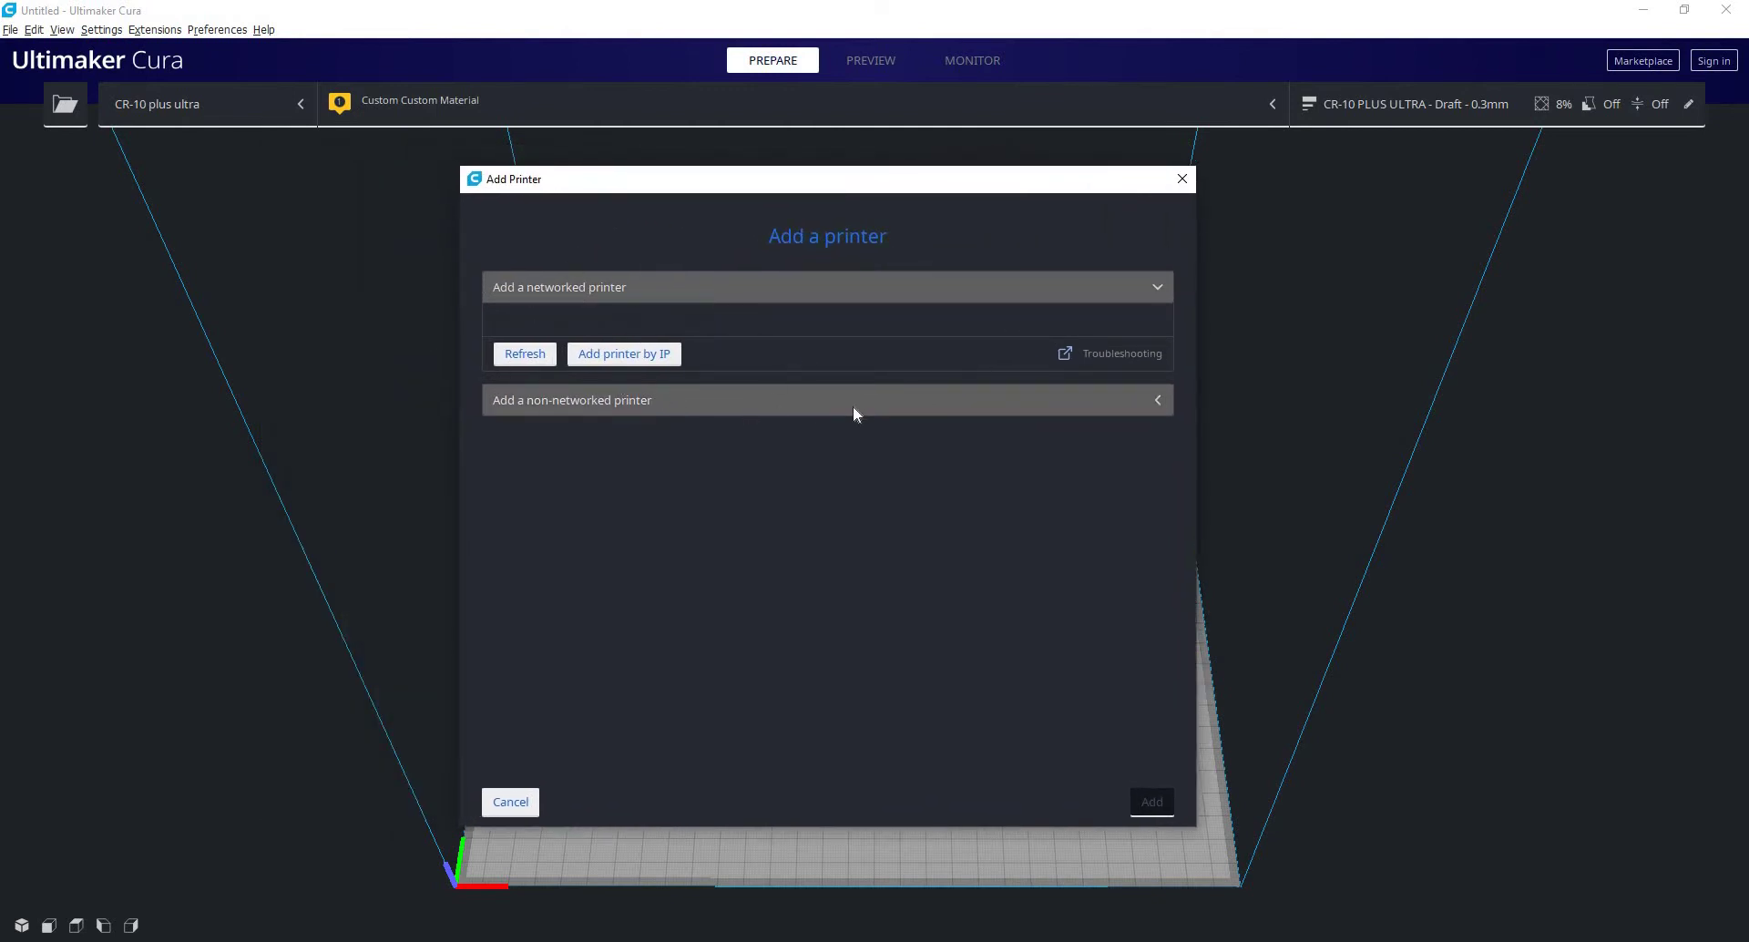
# Pick Custom FFF printer from the non-networked list and name it 'CR-10 plus ultra'.
pyautogui.click(1162, 402)
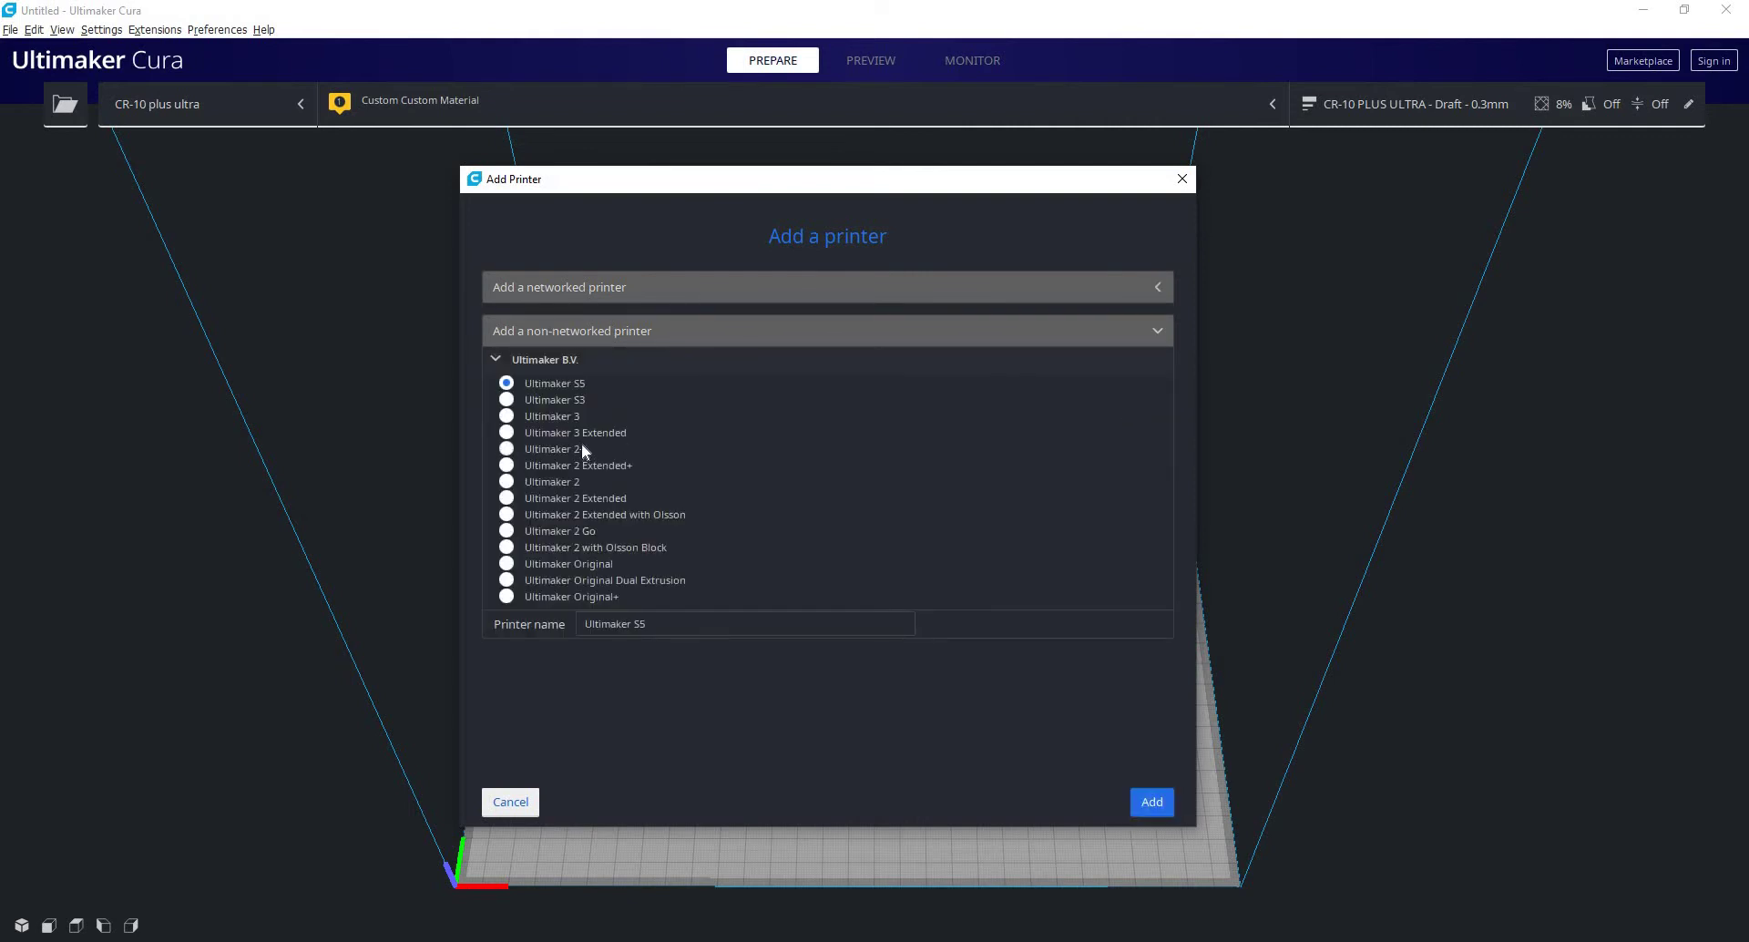
pyautogui.scroll(-5, 581, 442)
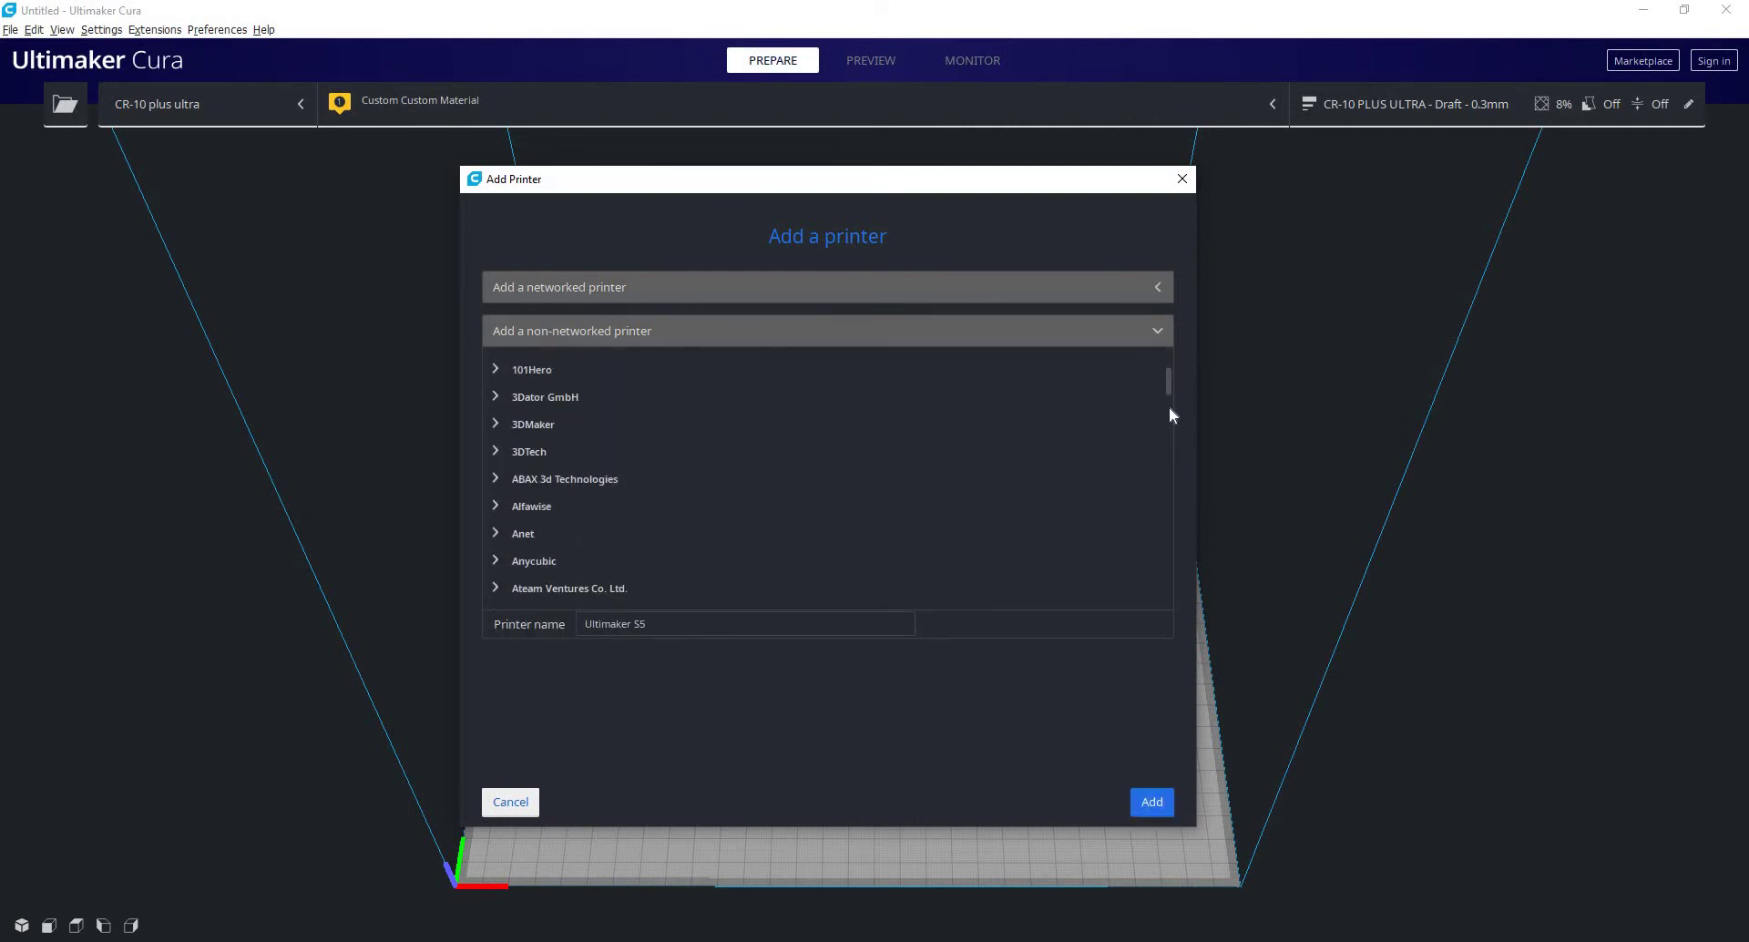
pyautogui.scroll(-15, 1170, 423)
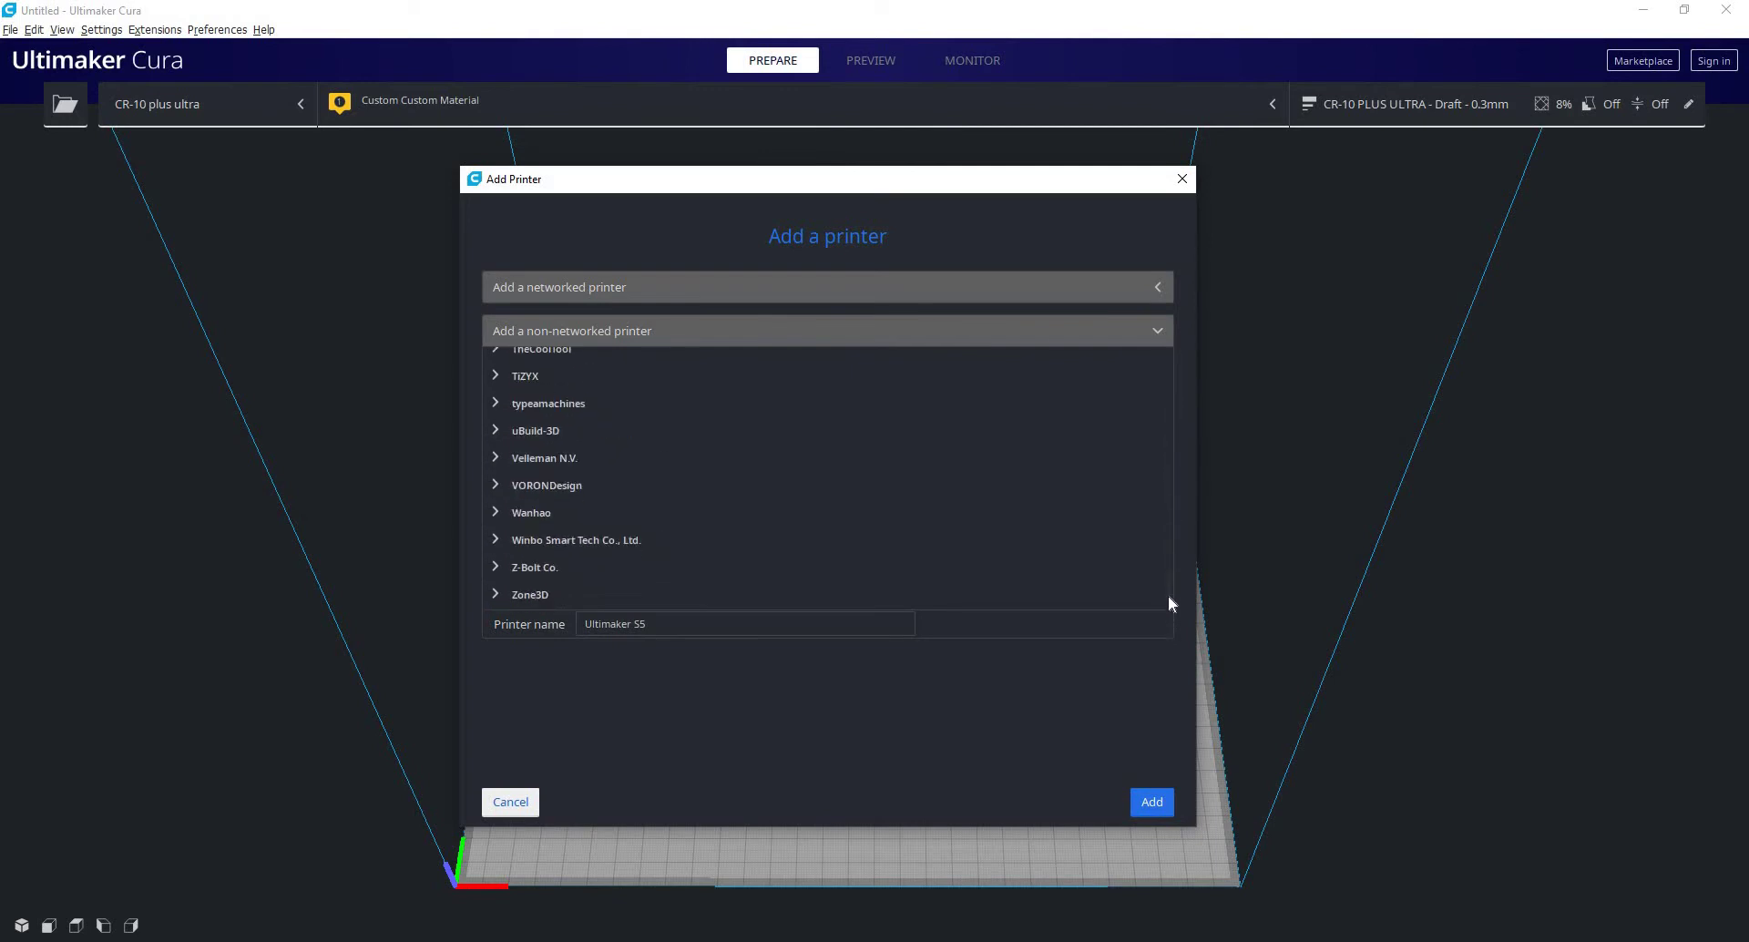
pyautogui.moveTo(1168, 580); pyautogui.dragTo(1162, 361)
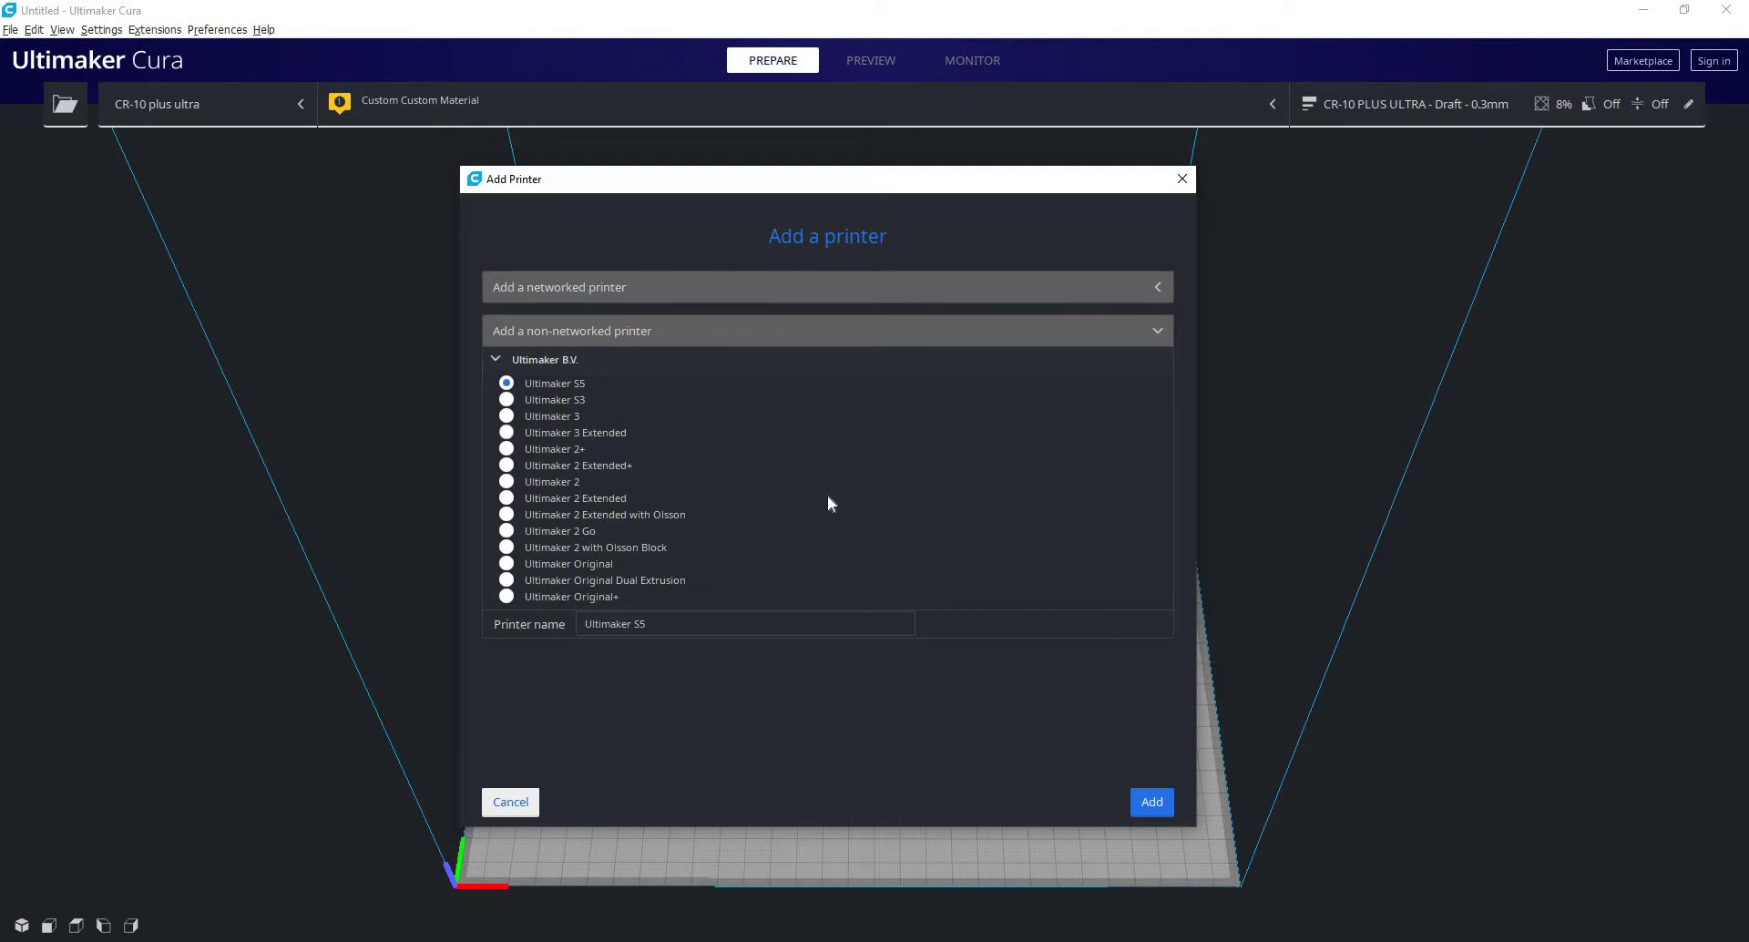
pyautogui.scroll(-3, 709, 508)
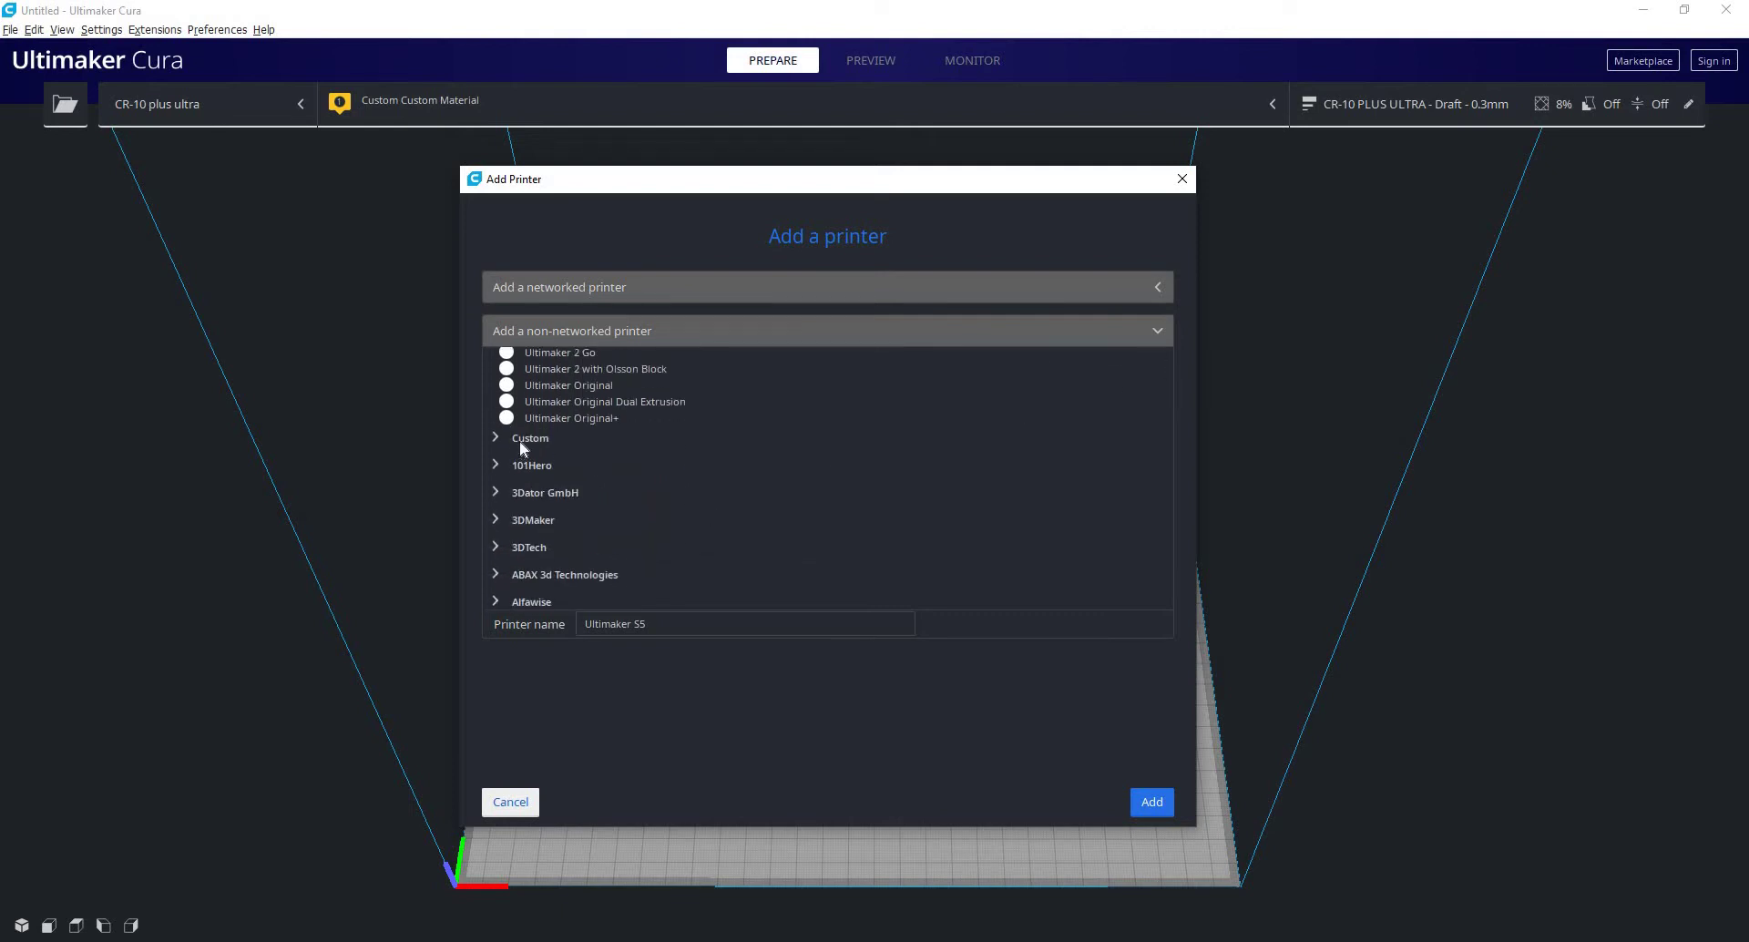
pyautogui.click(524, 445)
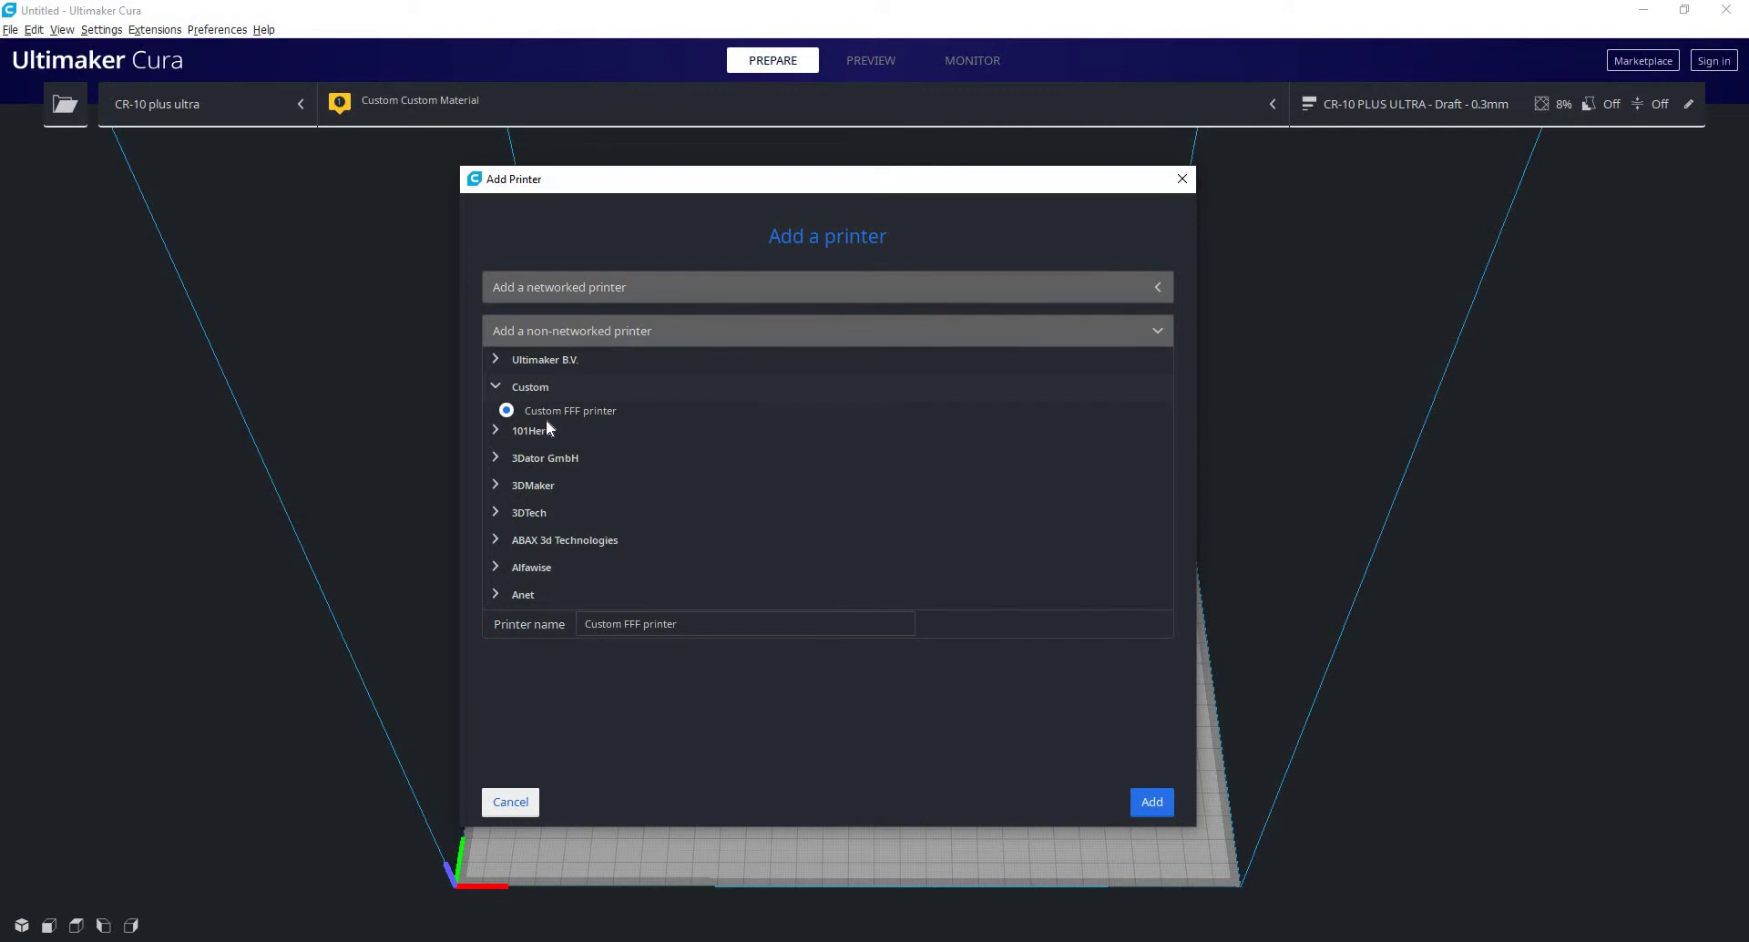
pyautogui.tripleClick(719, 629)
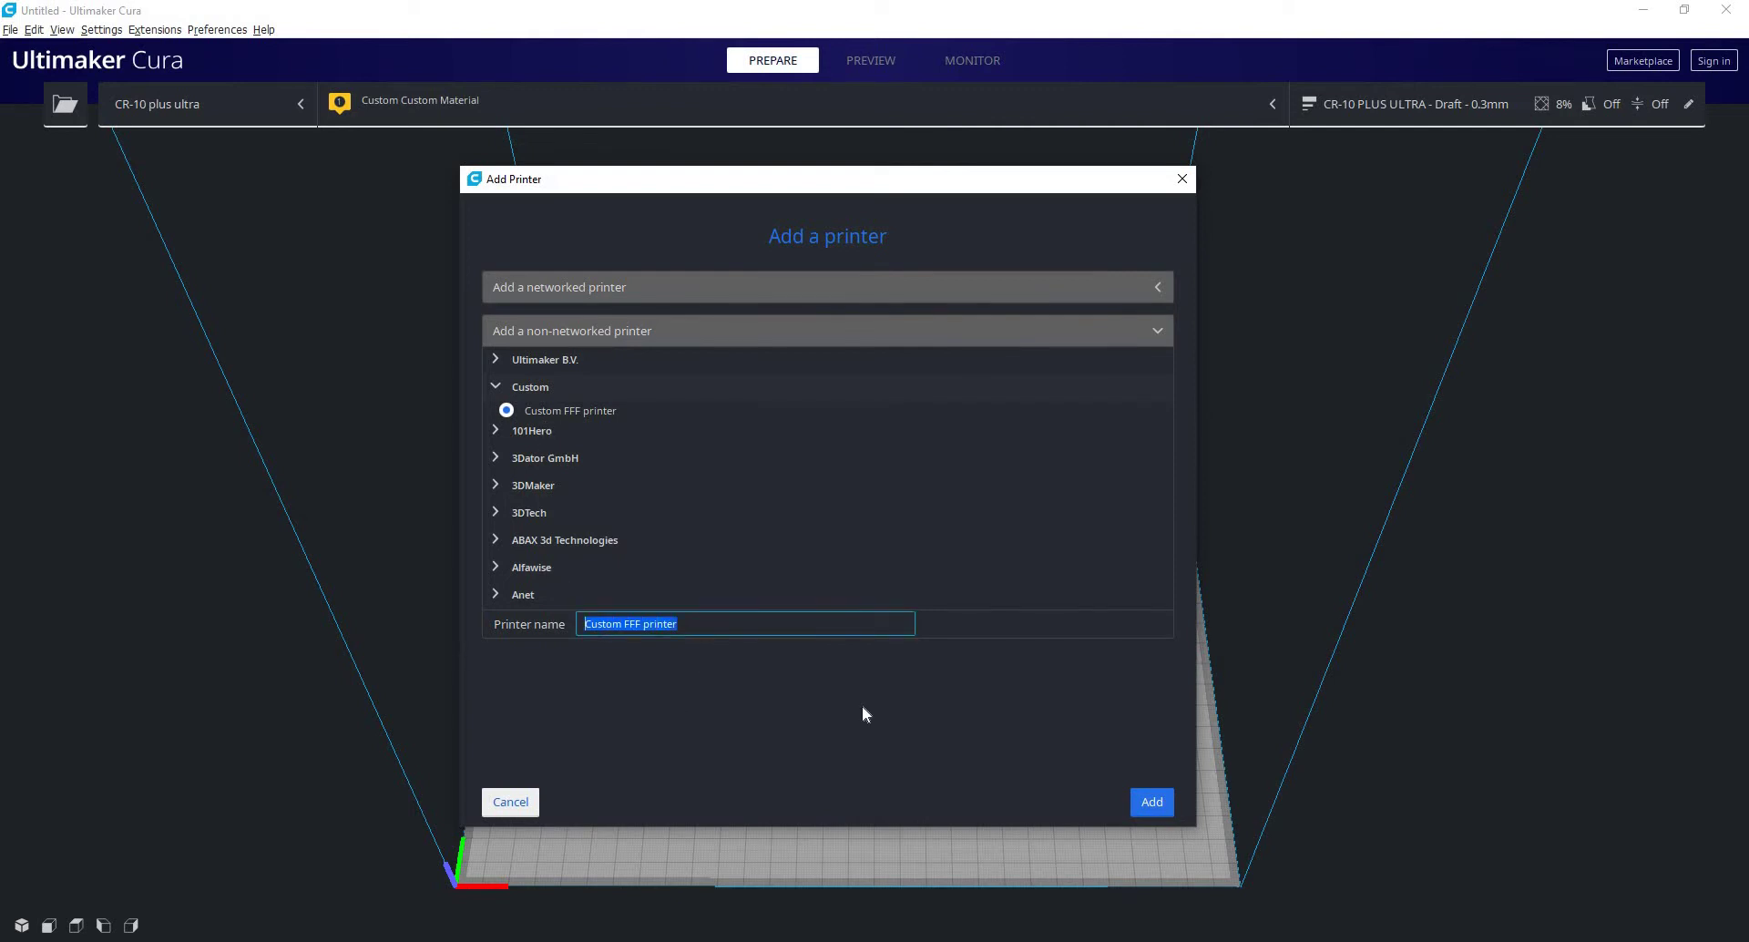
pyautogui.write('Cr')
pyautogui.write('R-10 plus u')
pyautogui.write('ltra')
# Add the printer and inspect its 100 mm X (Width) build size.
pyautogui.click(1150, 805)
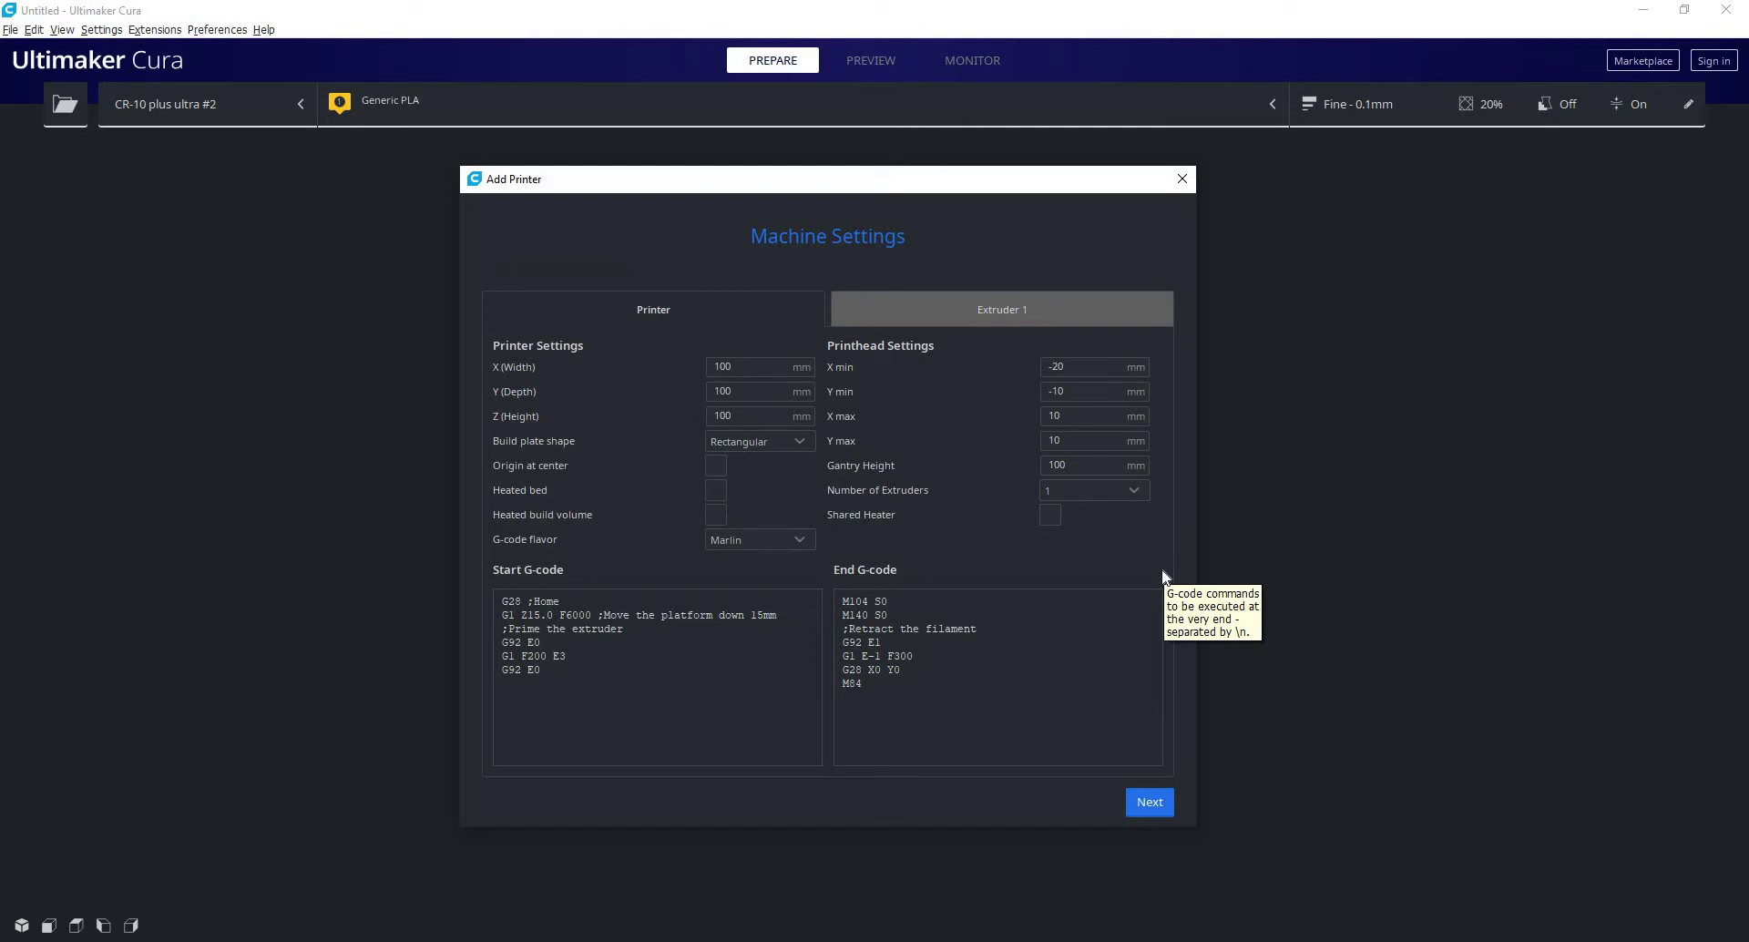
pyautogui.click(726, 366)
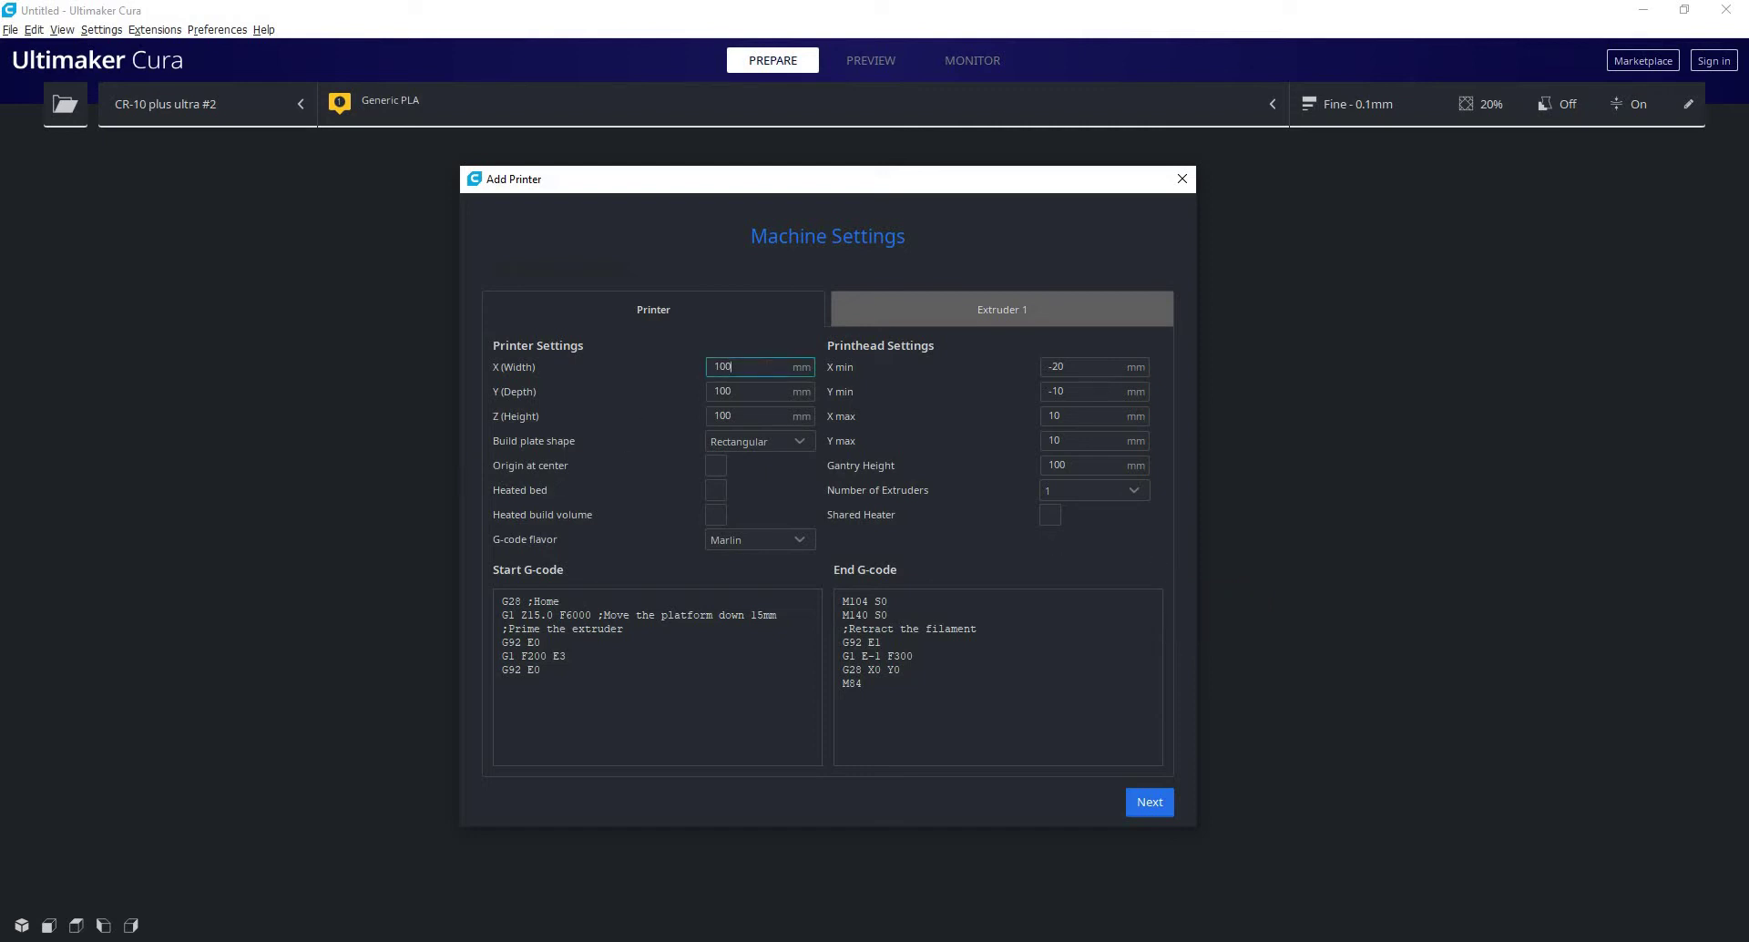
pyautogui.doubleClick(727, 366)
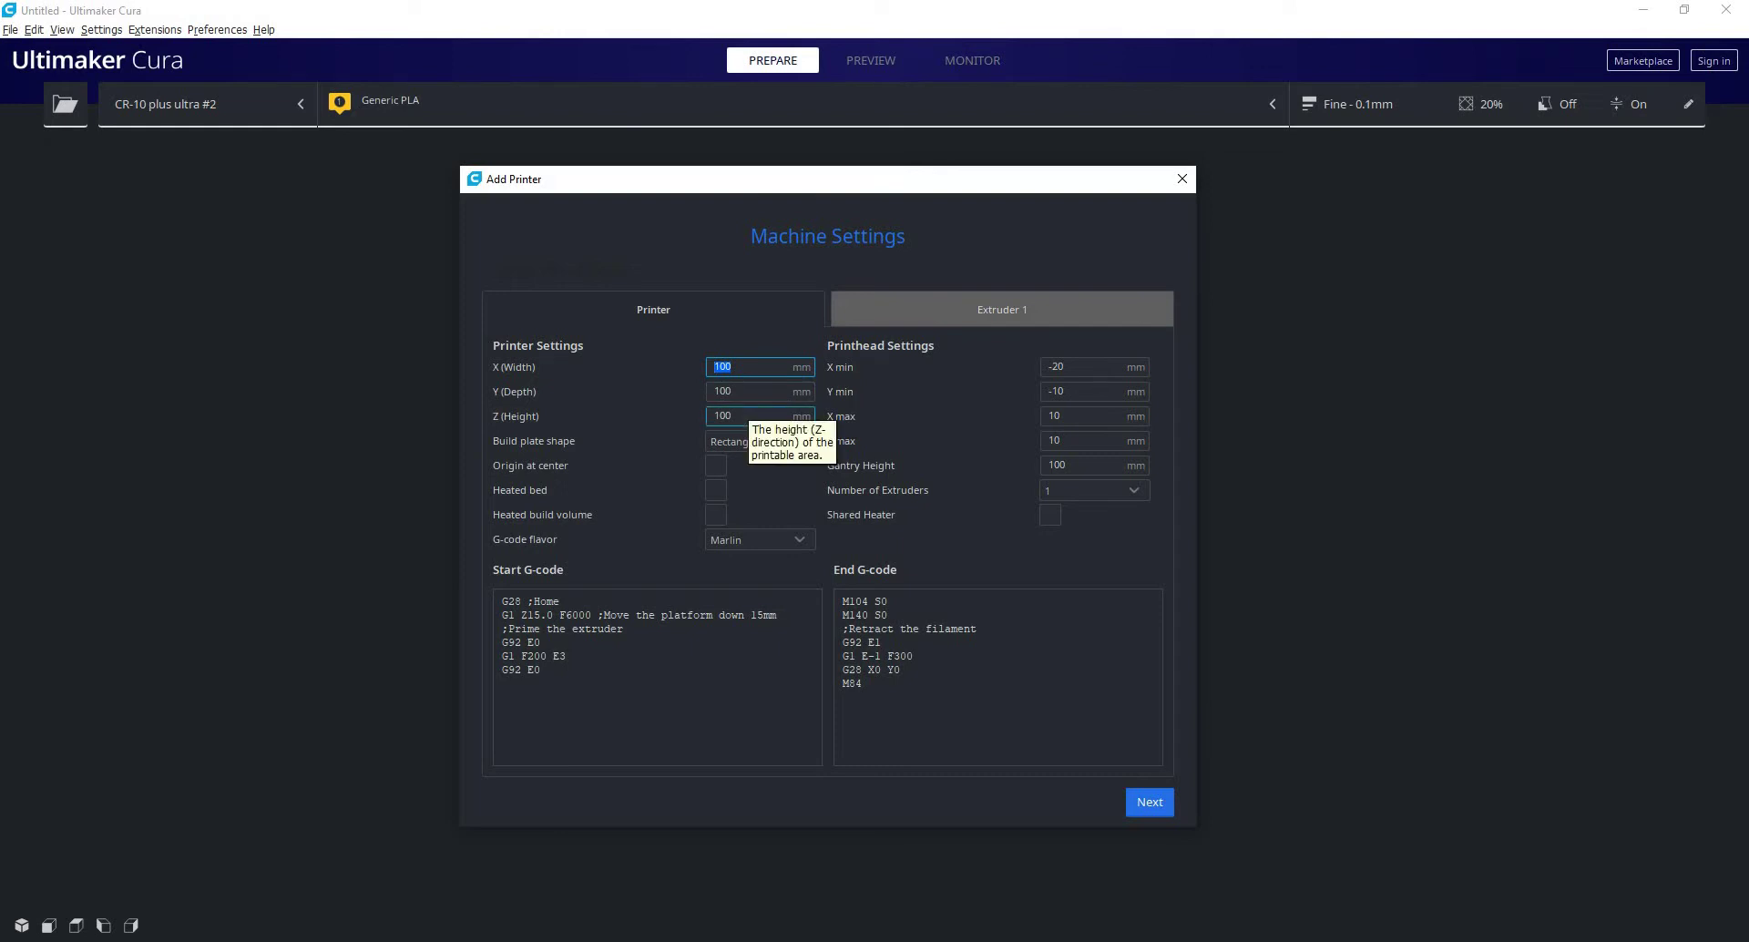
# Review the build plate shape options, leaving it Rectangular.
pyautogui.click(805, 450)
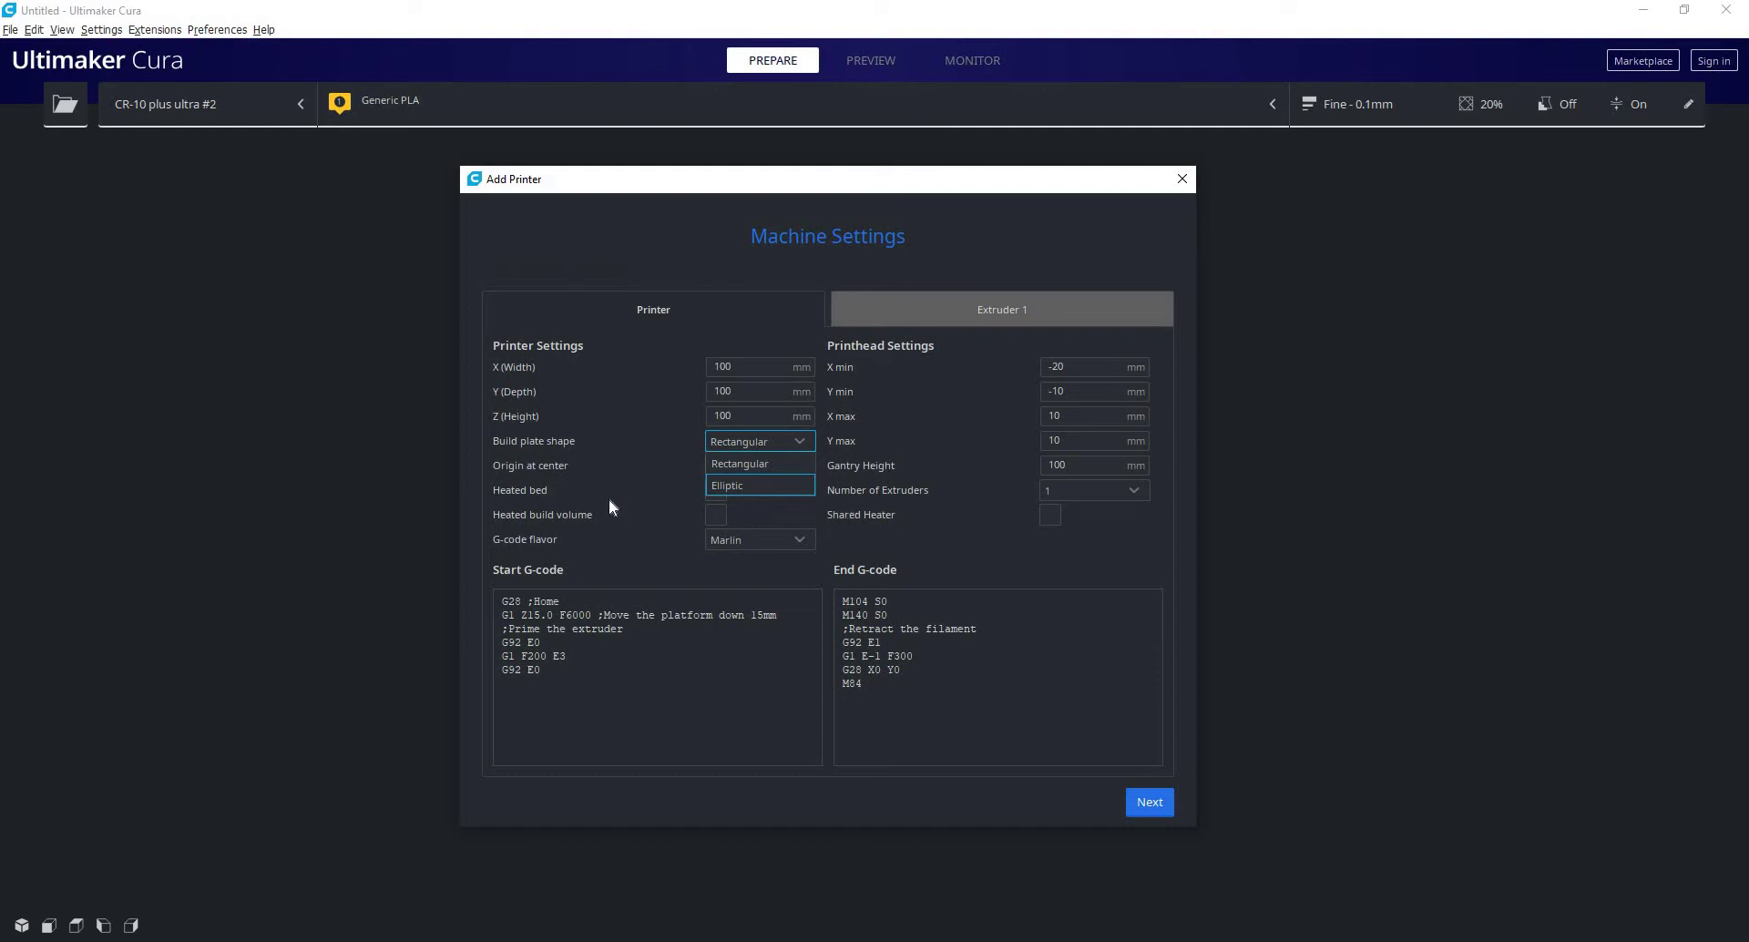
pyautogui.click(529, 492)
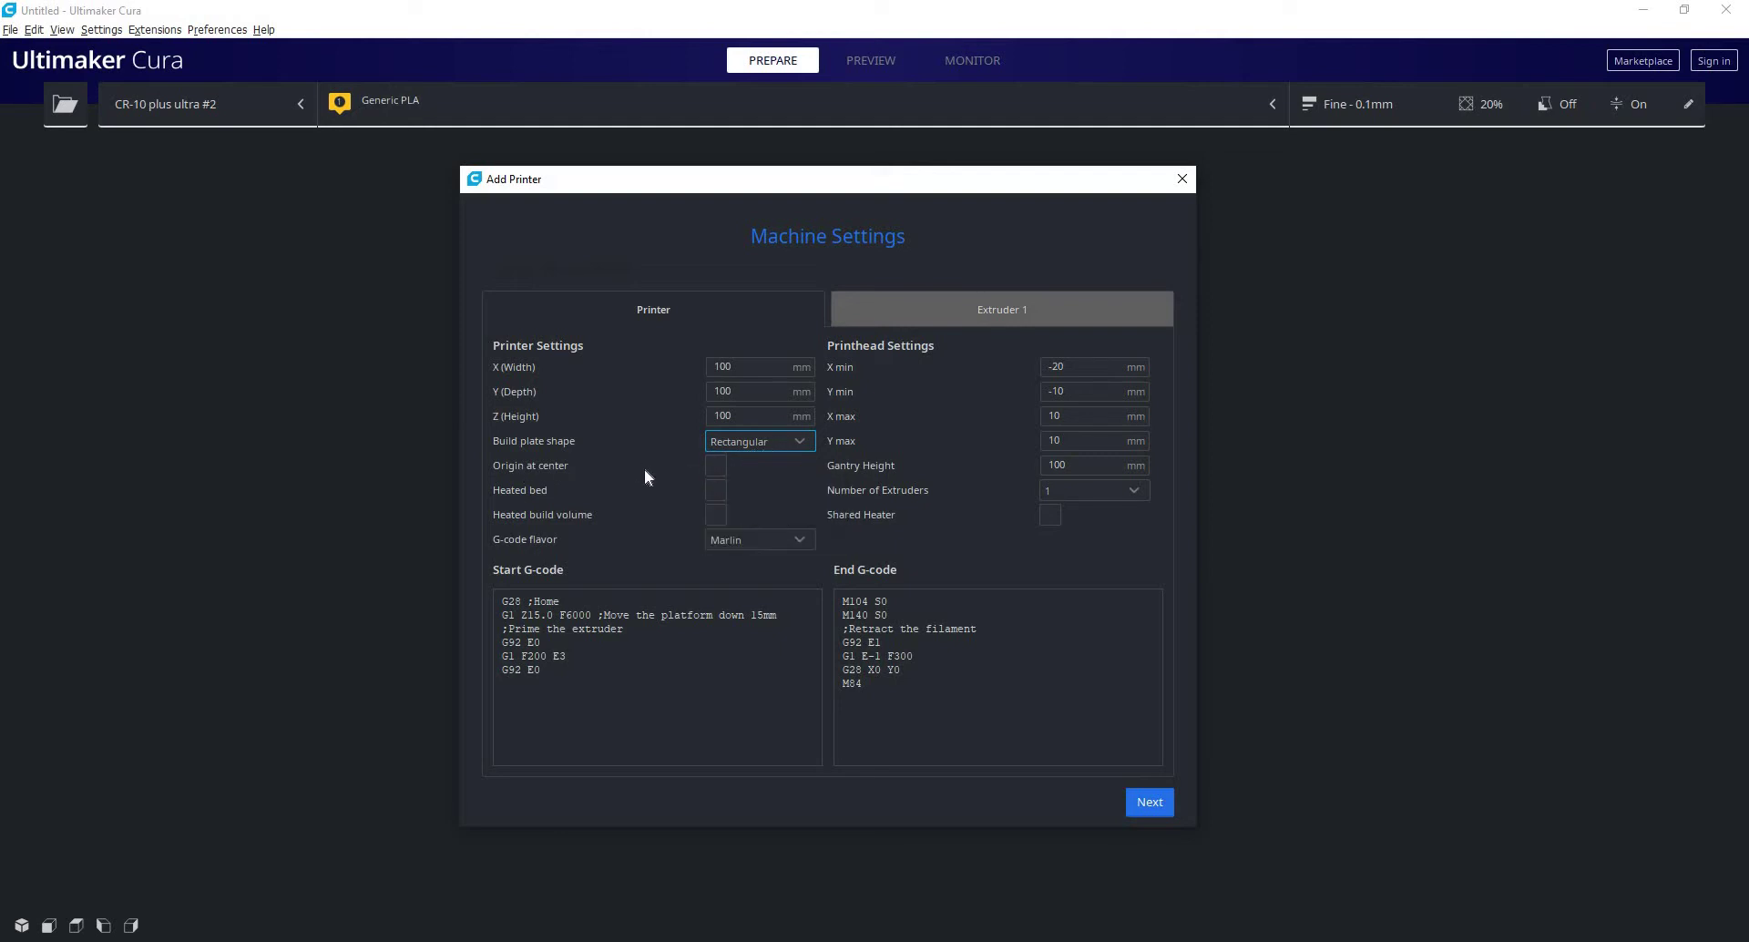
pyautogui.moveTo(645, 474)
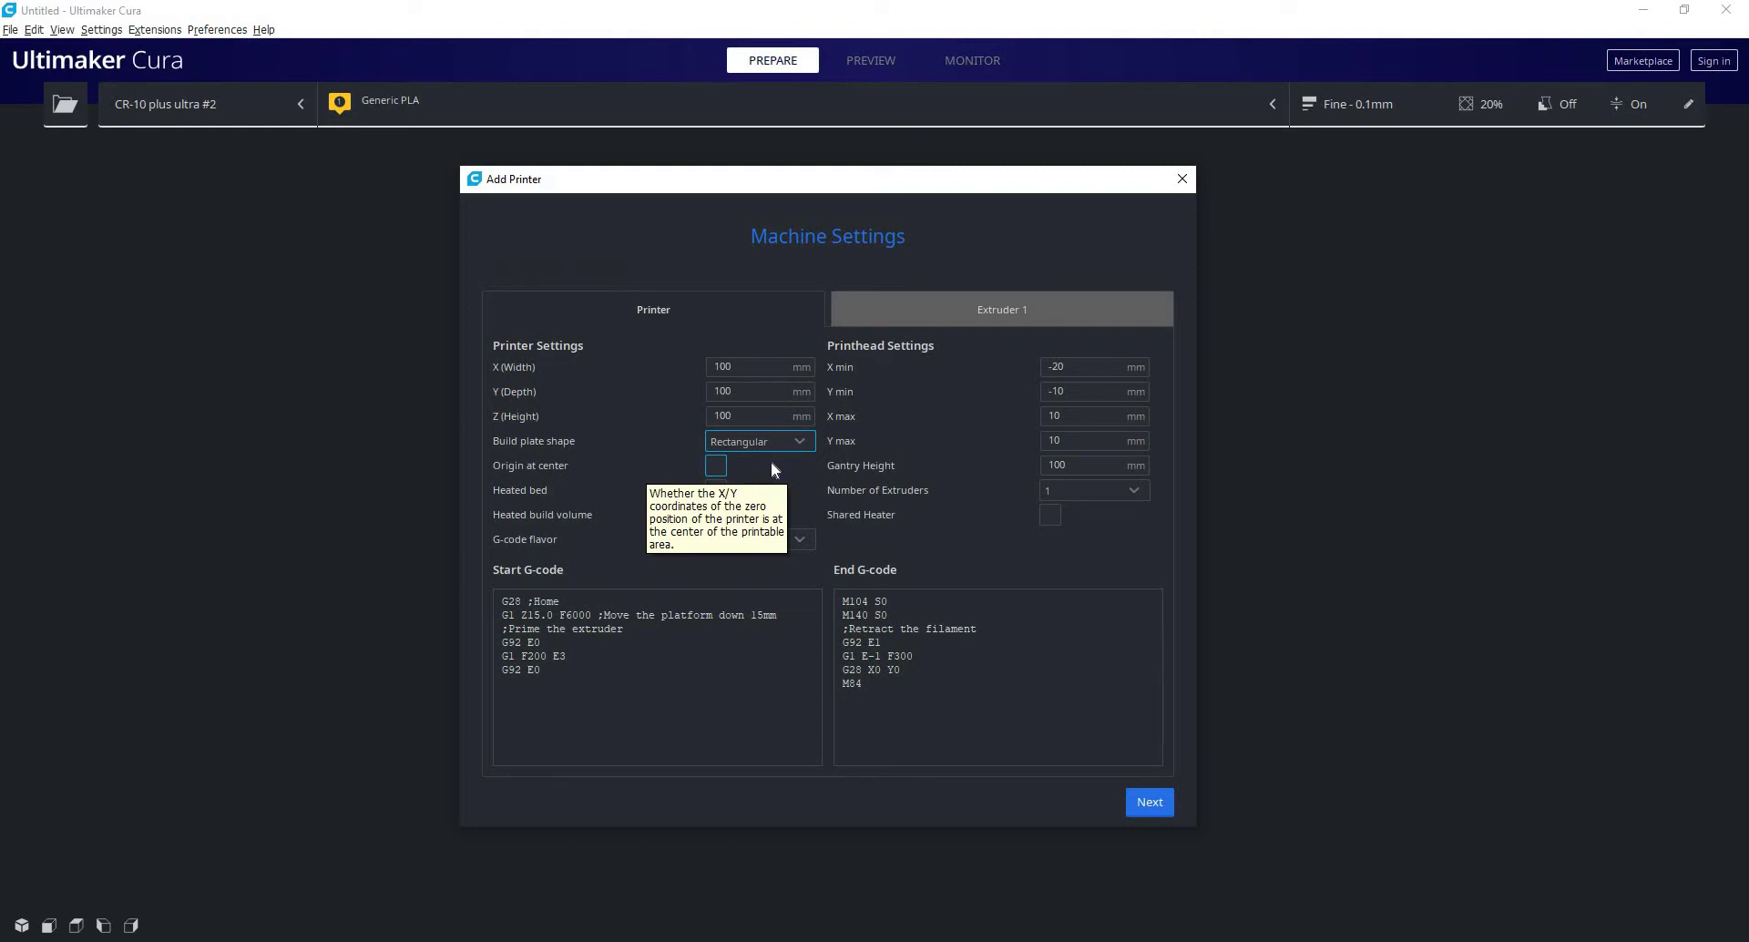
pyautogui.click(802, 442)
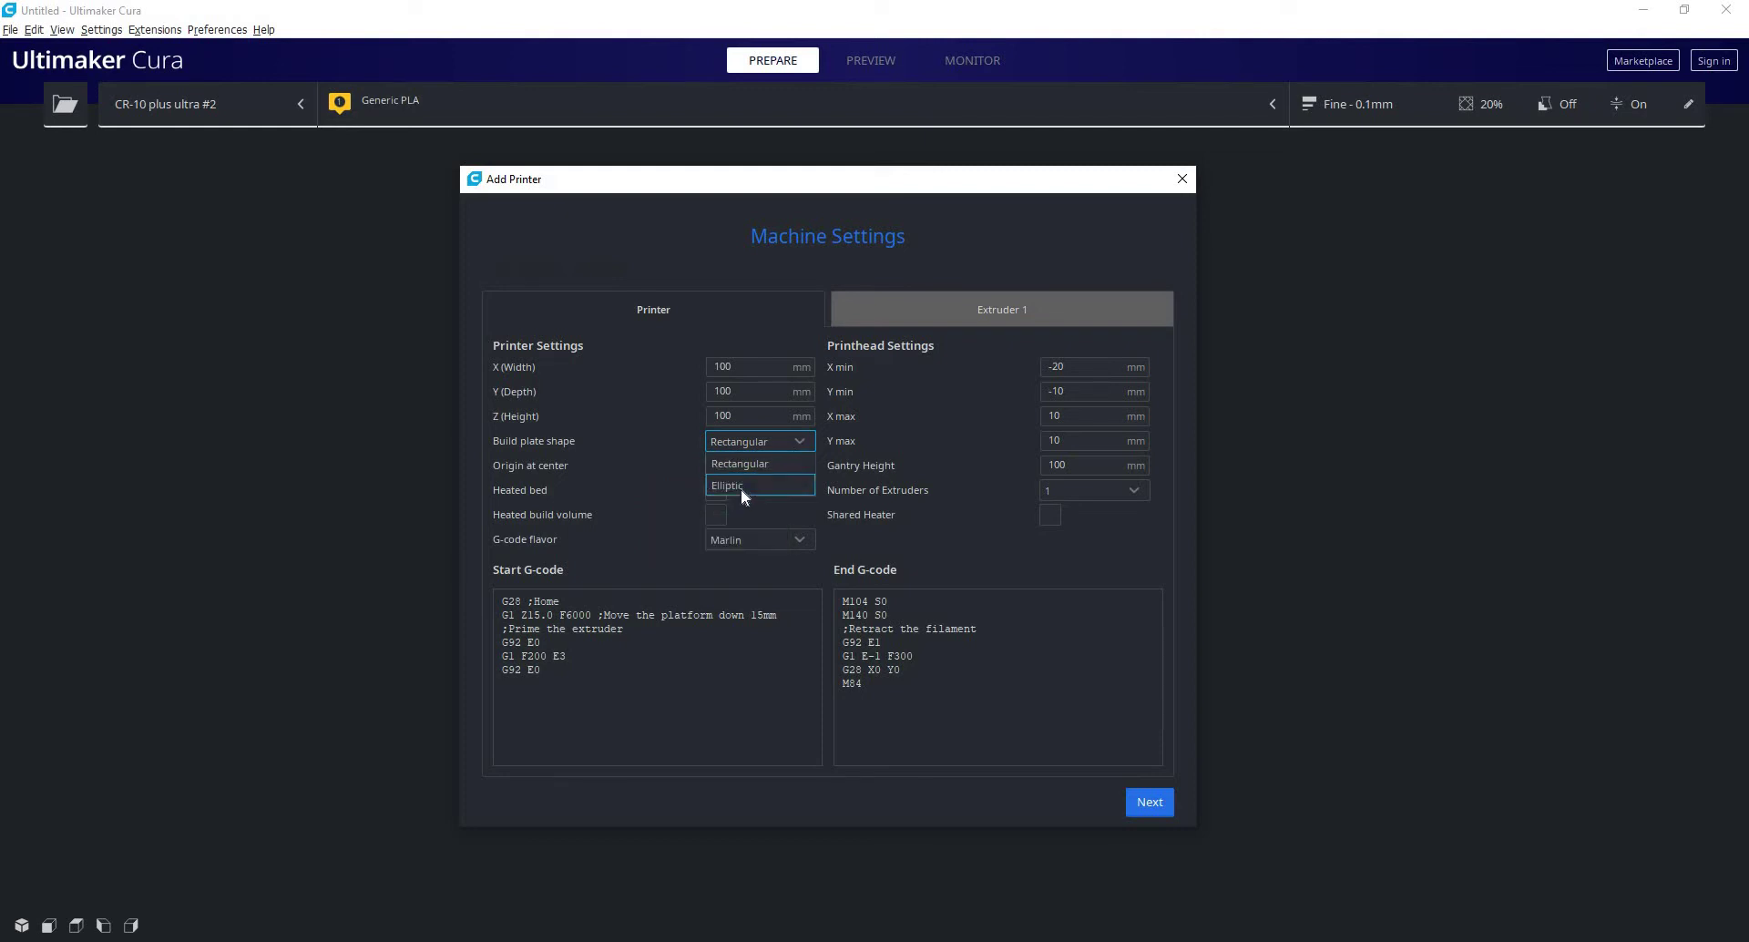
pyautogui.click(598, 450)
# Keep Marlin G-code flavor, review the start/end G-code, then view Extruder 1's 0.4 mm nozzle.
pyautogui.click(798, 541)
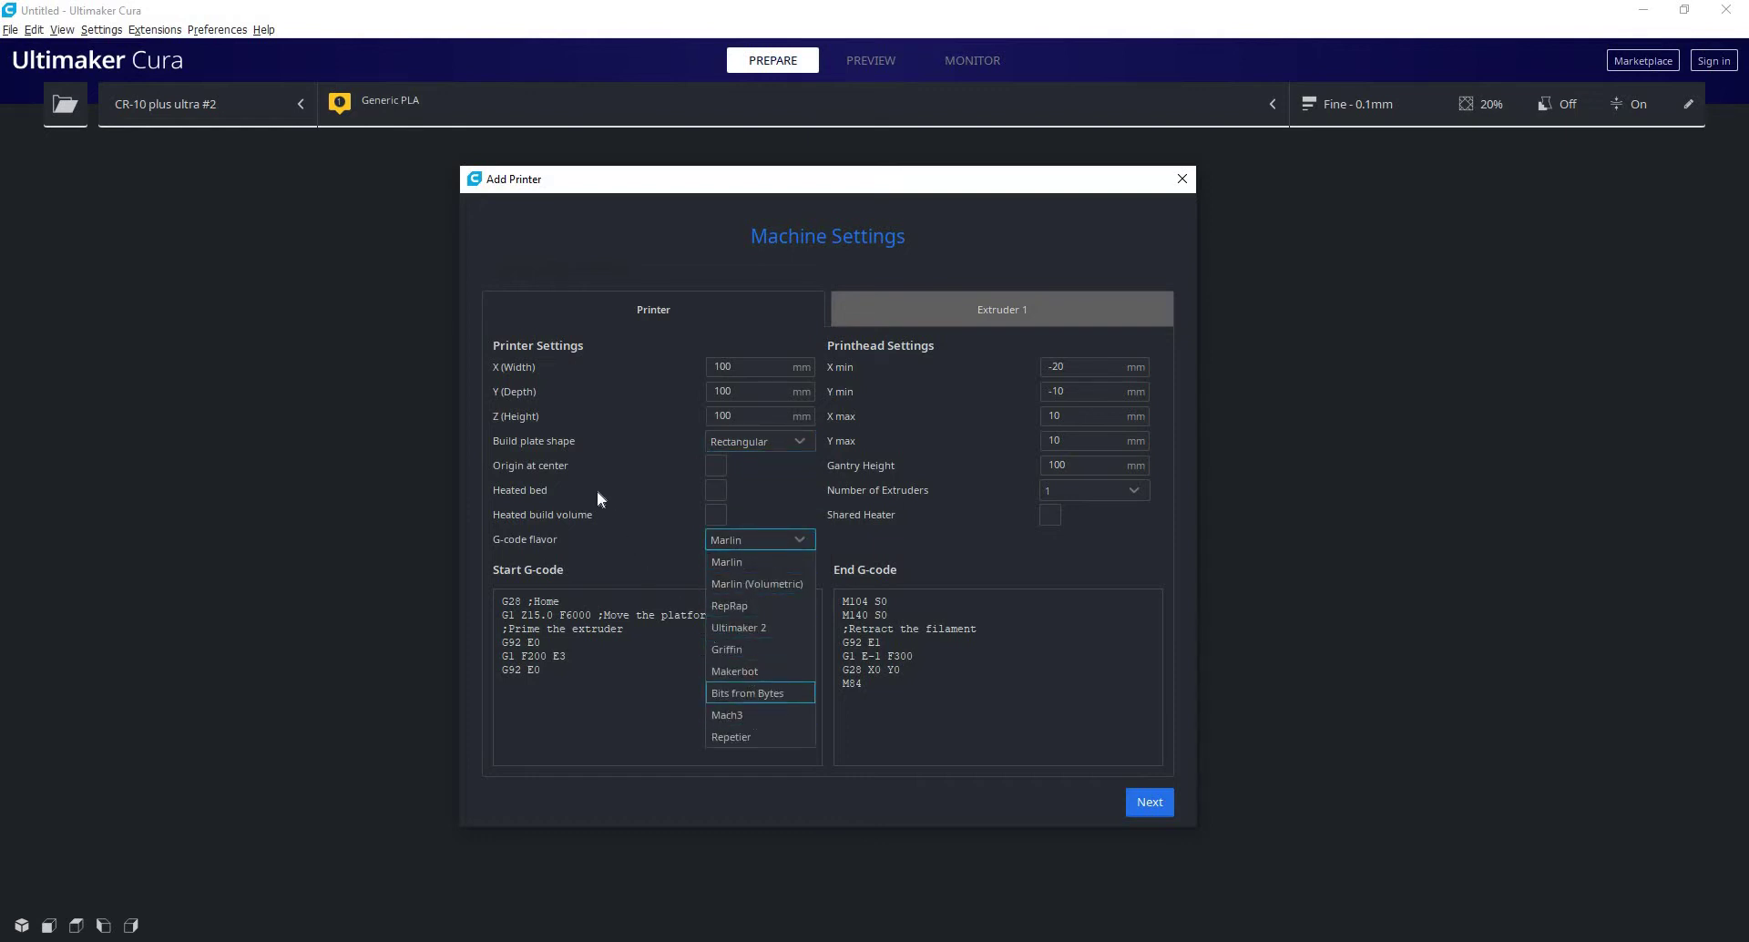
pyautogui.click(621, 510)
pyautogui.moveTo(593, 678); pyautogui.dragTo(516, 602)
pyautogui.moveTo(864, 685); pyautogui.dragTo(842, 601)
pyautogui.click(637, 629)
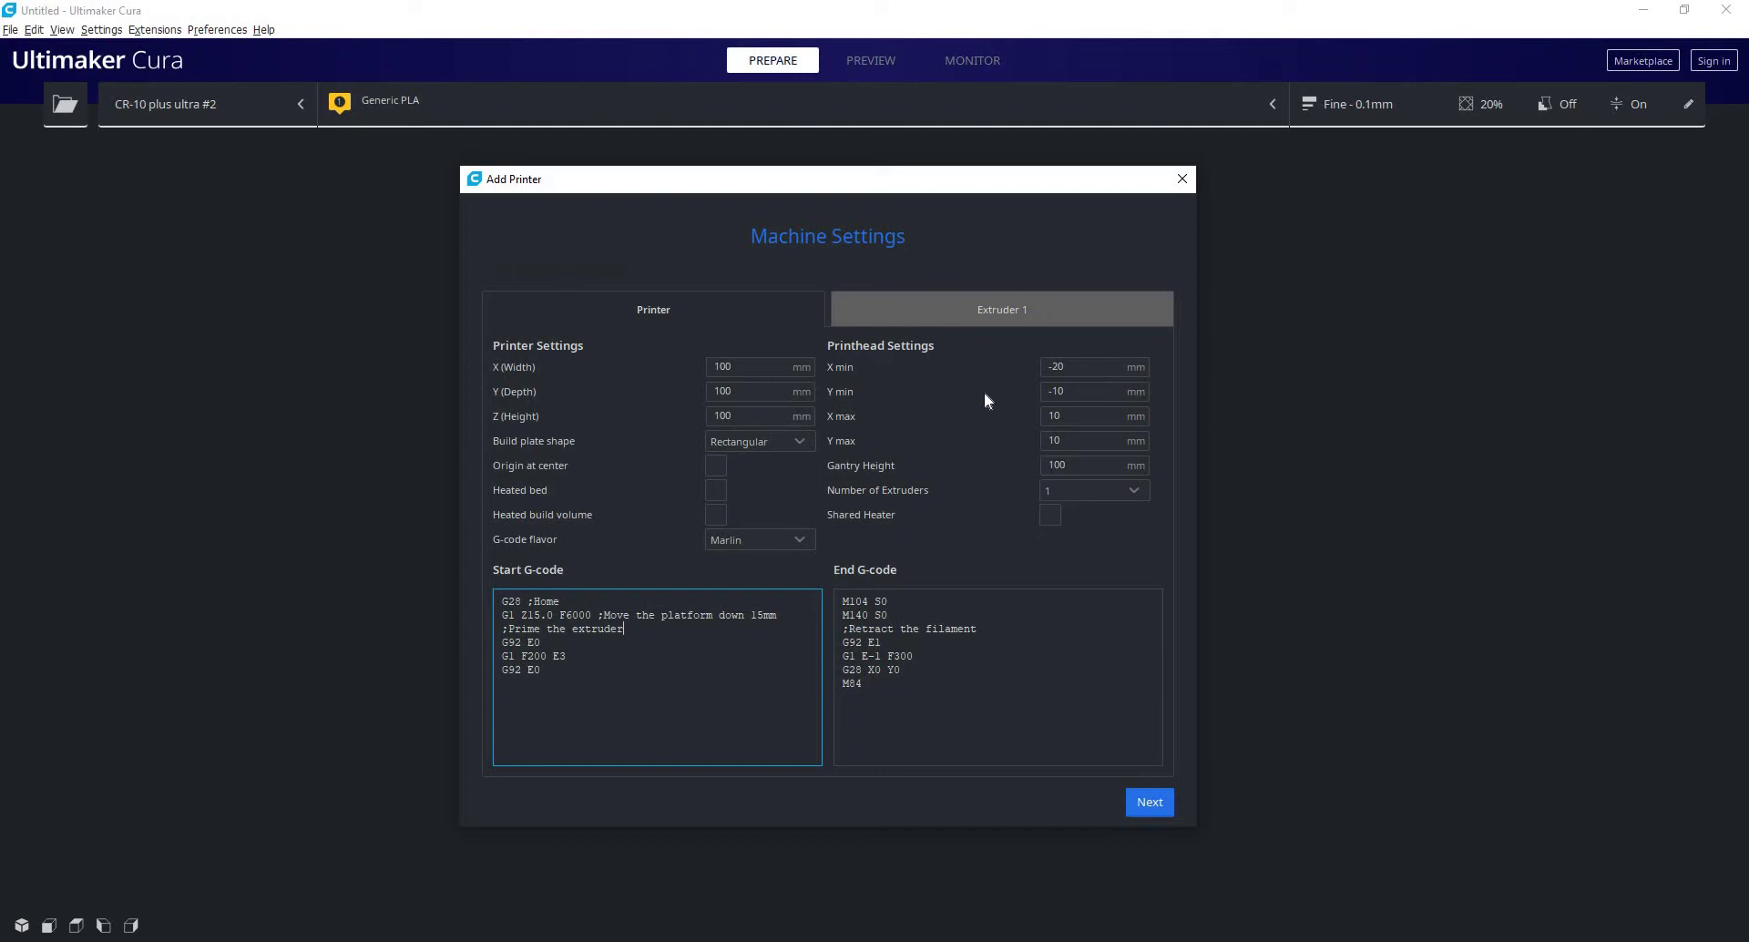
pyautogui.click(1065, 315)
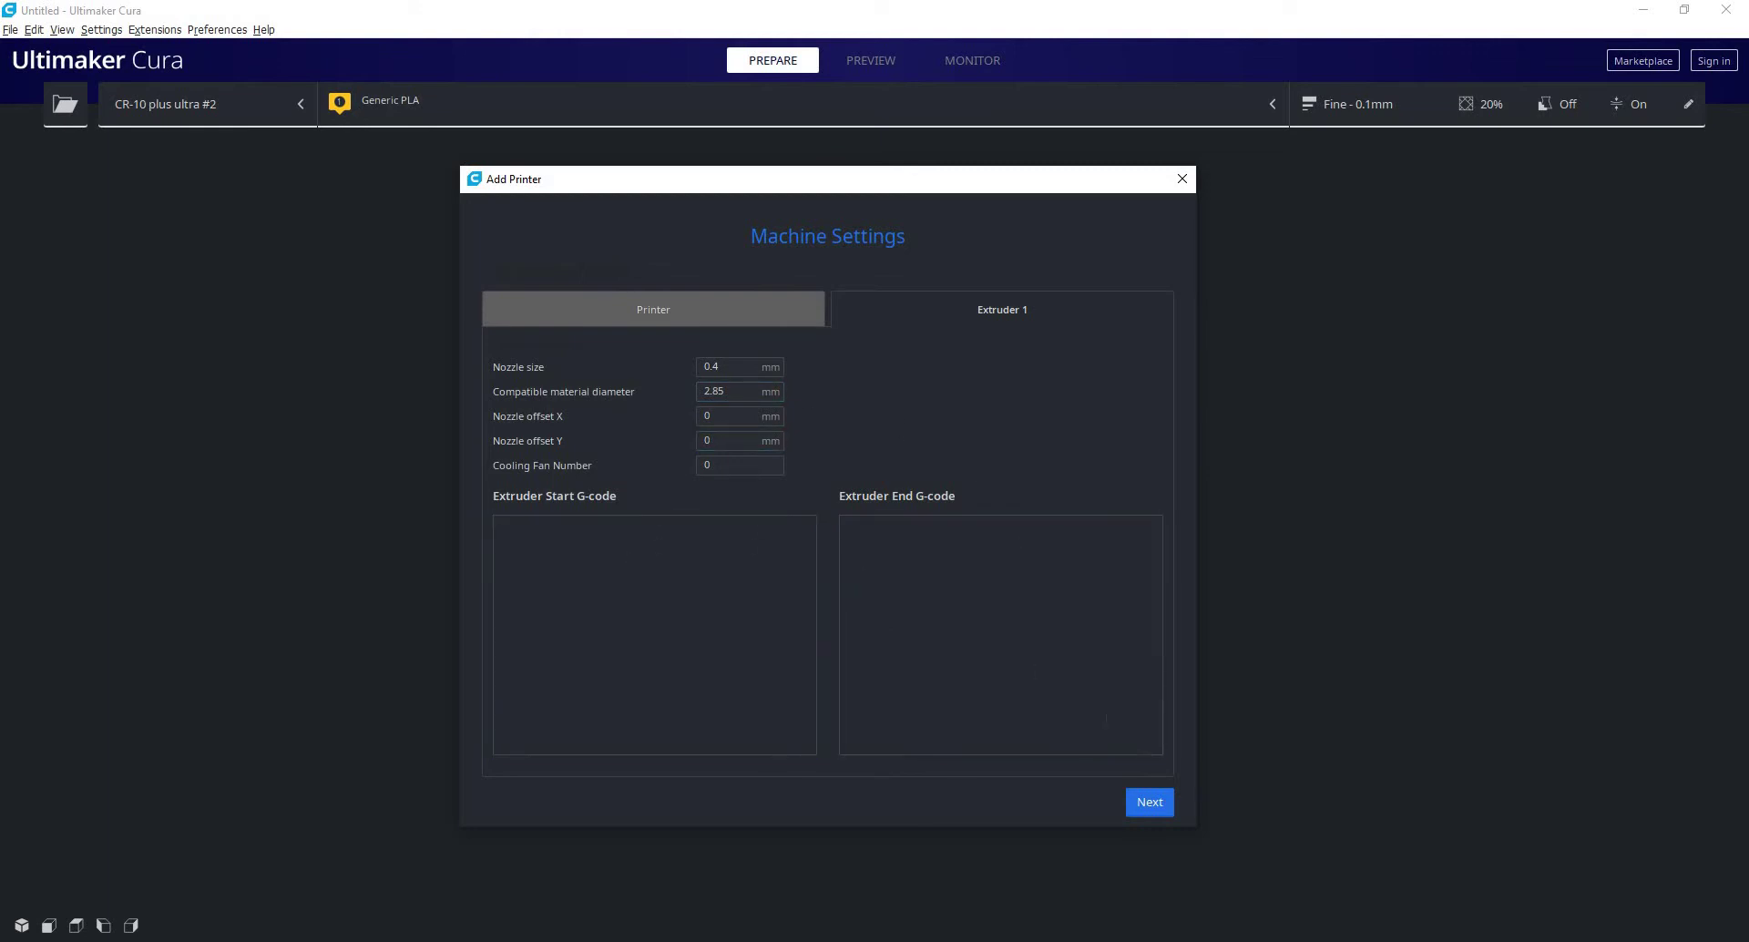
# Finish the printer setup and show the full Custom print settings list.
pyautogui.click(1146, 803)
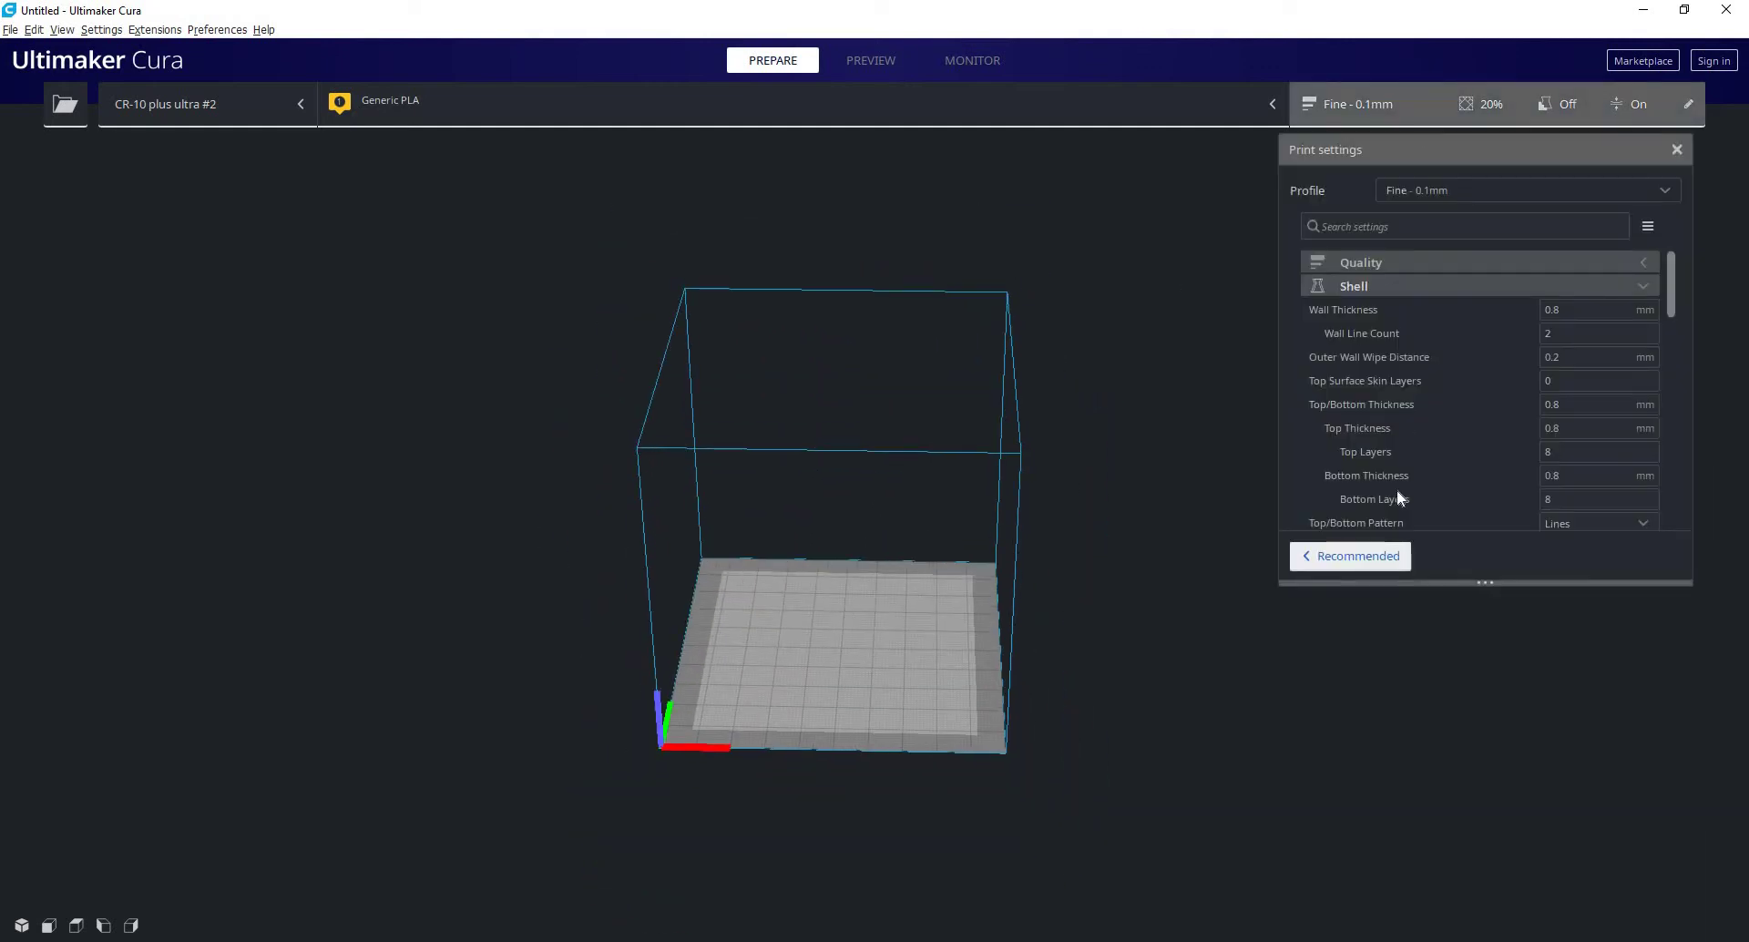
pyautogui.click(1359, 556)
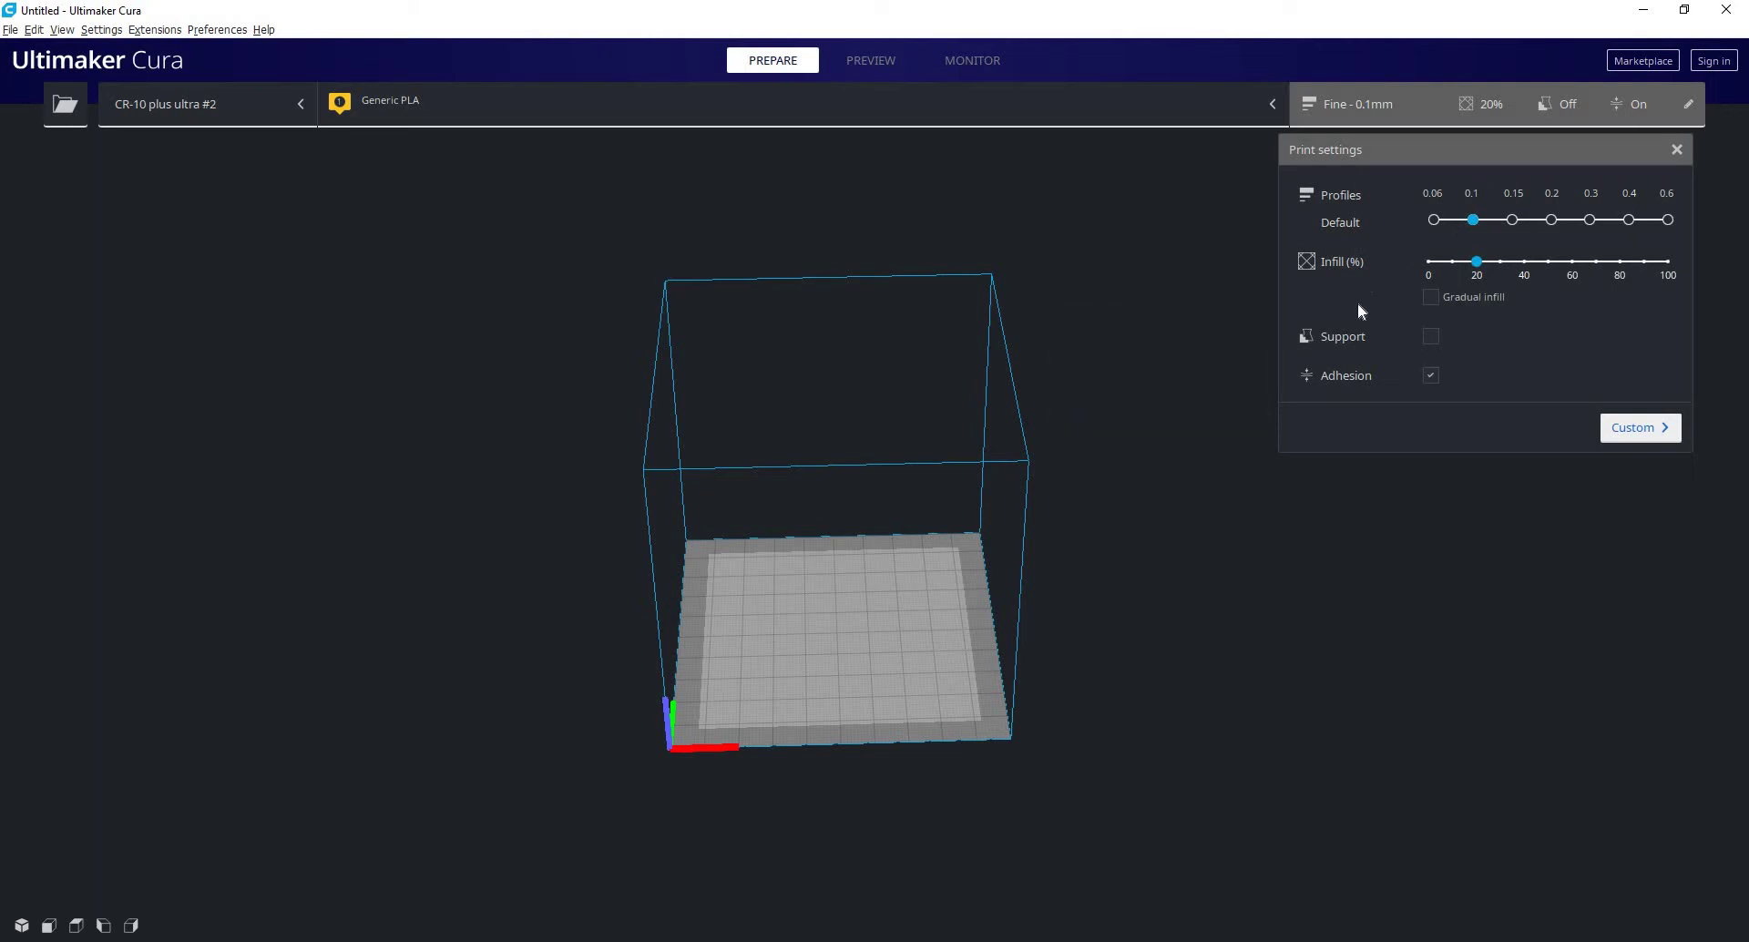
pyautogui.click(1637, 429)
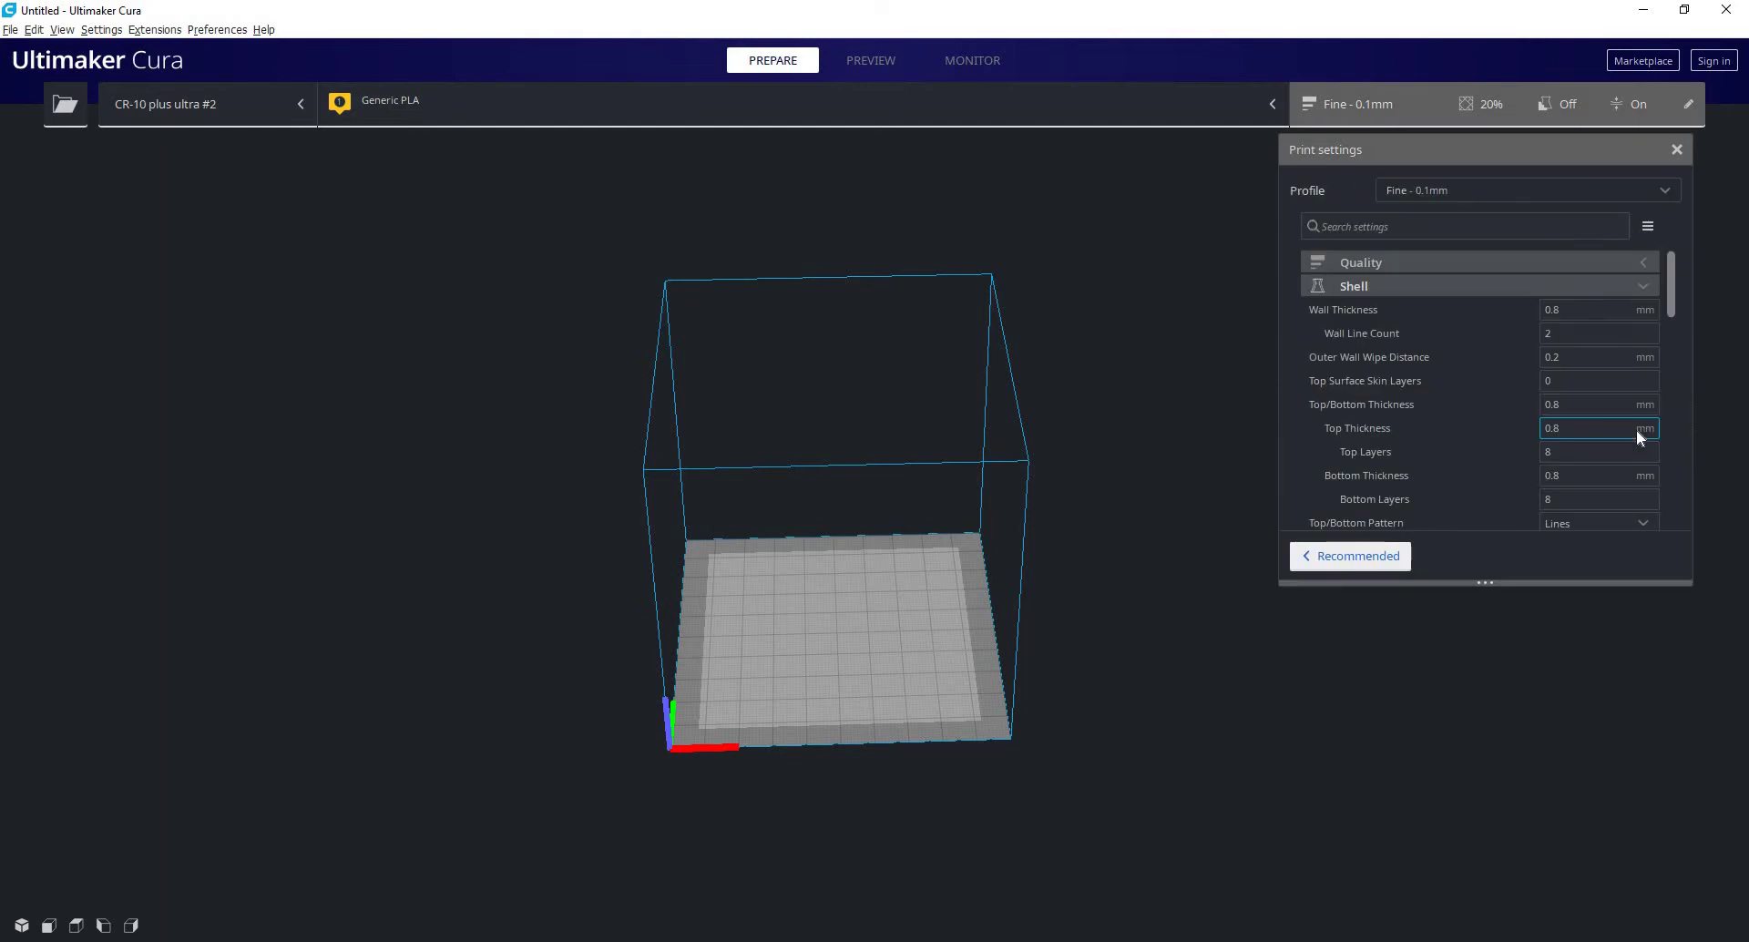
# Collapse Shell, then browse and collapse the Quality settings category.
pyautogui.click(1543, 286)
pyautogui.click(1646, 263)
pyautogui.scroll(-3, 1662, 430)
pyautogui.scroll(-2, 1662, 430)
pyautogui.scroll(5, 1659, 330)
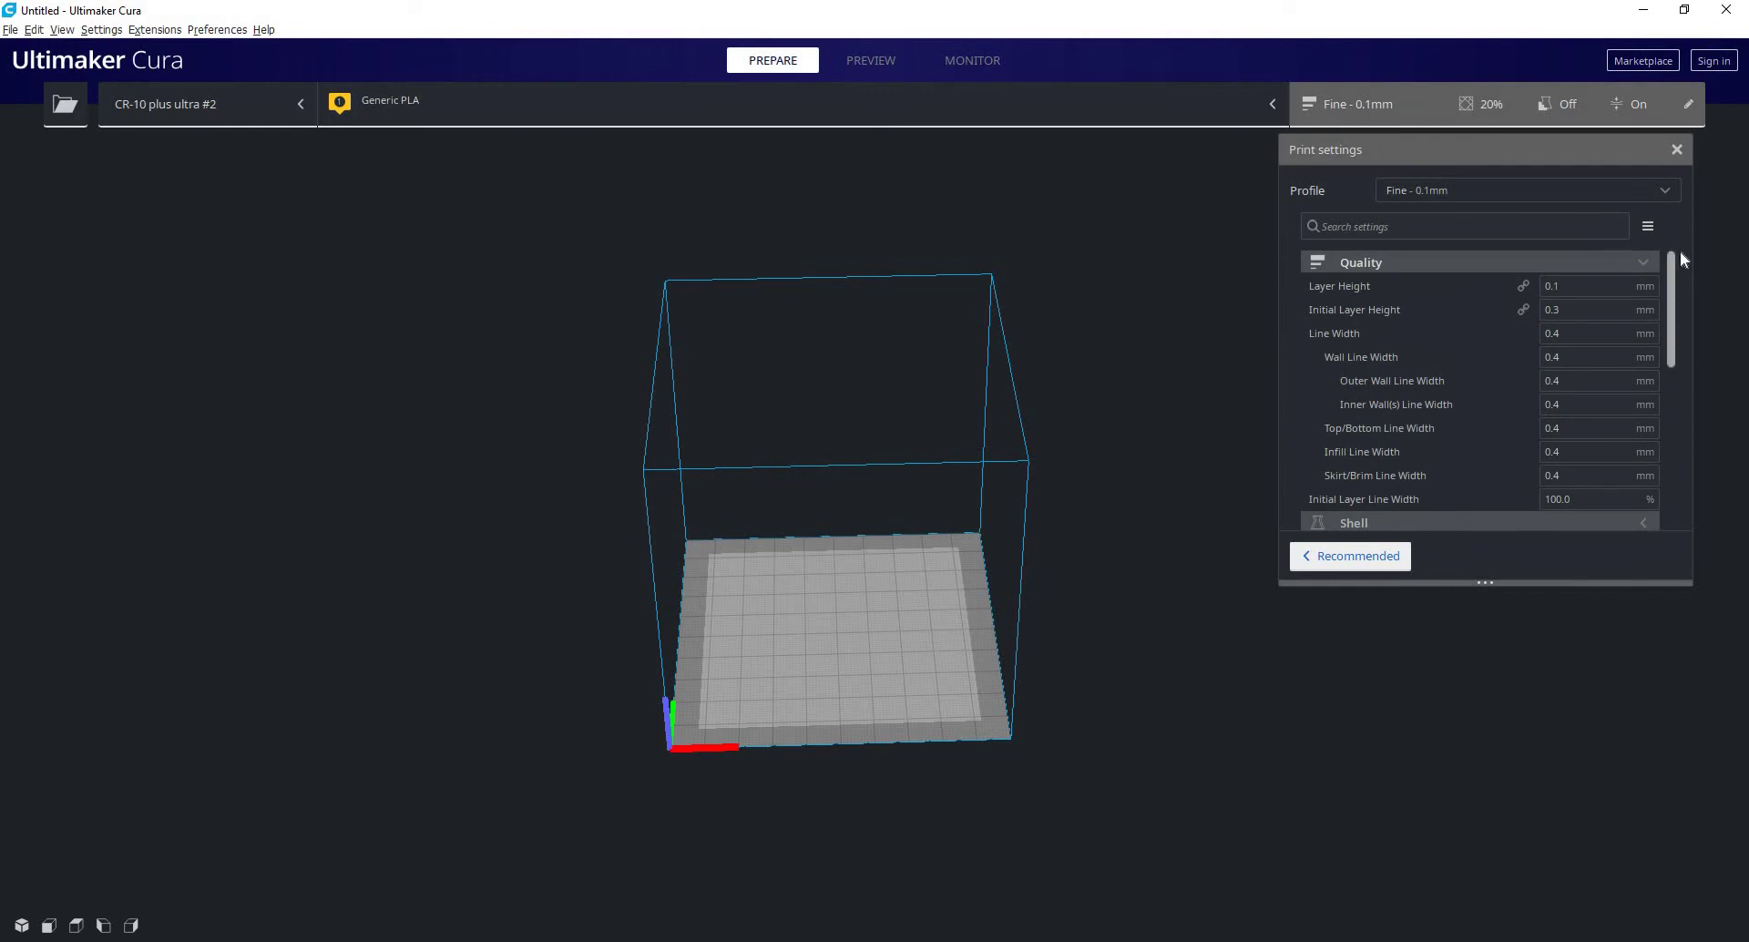
pyautogui.scroll(-2, 1674, 290)
pyautogui.scroll(2, 1667, 273)
pyautogui.click(1507, 260)
# Check the profile list and keep the Fine - 0.1mm profile.
pyautogui.click(1522, 183)
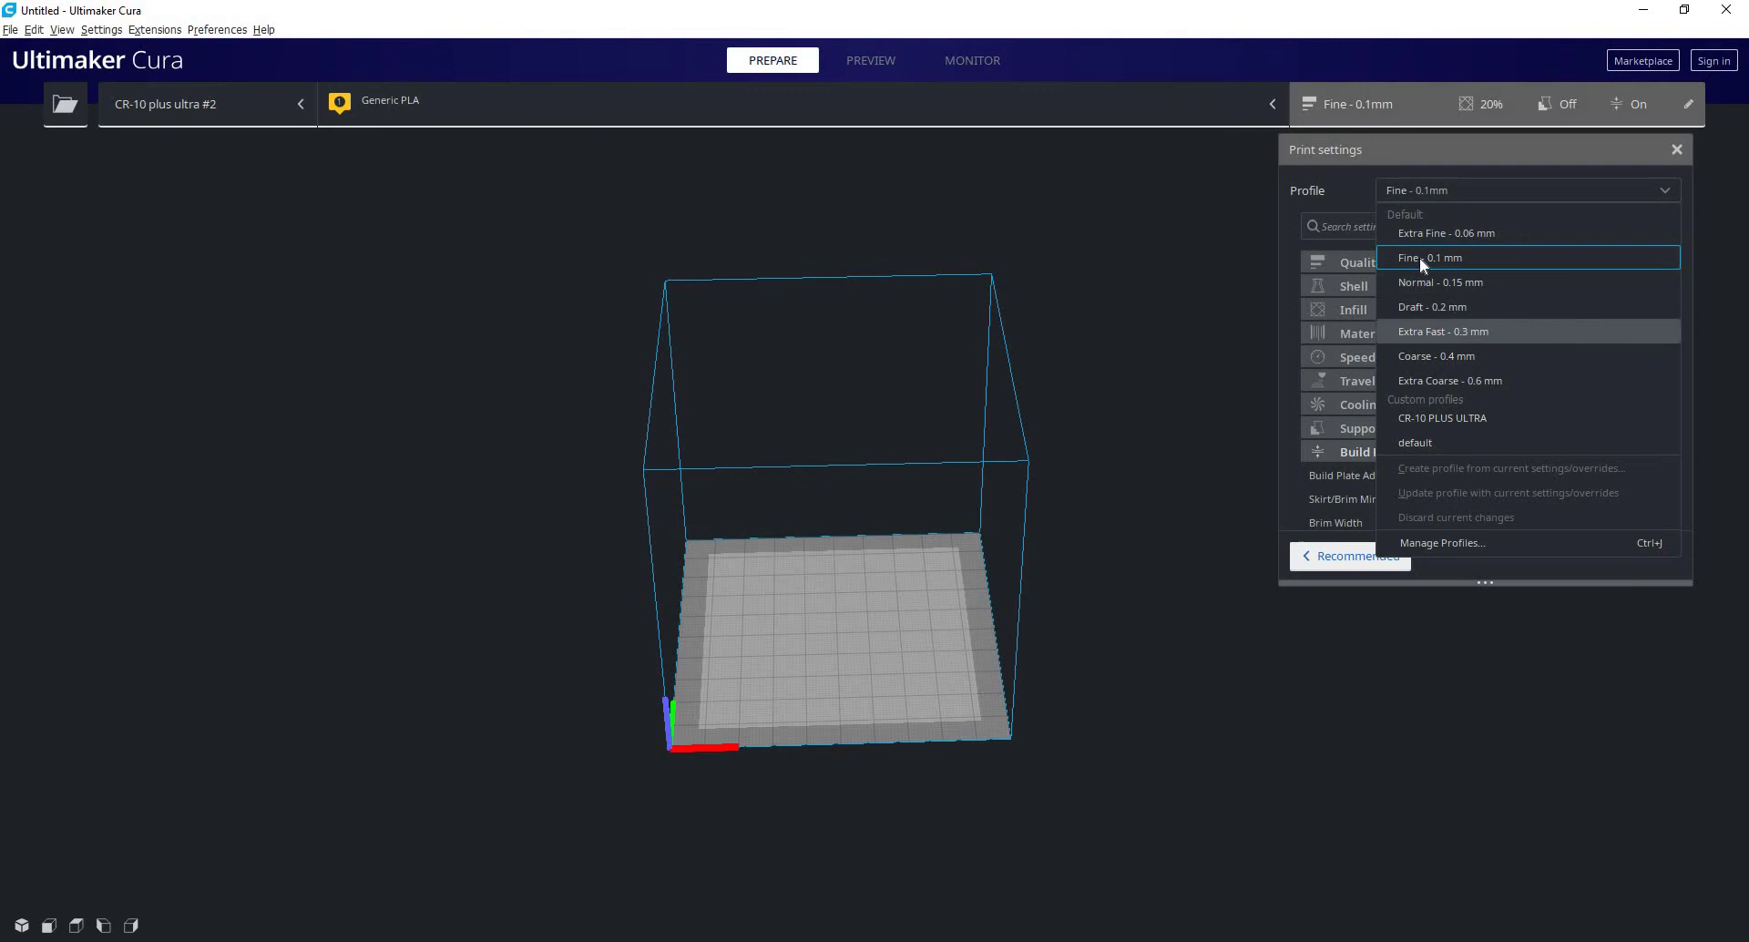
pyautogui.click(1440, 175)
pyautogui.scroll(-3, 1667, 264)
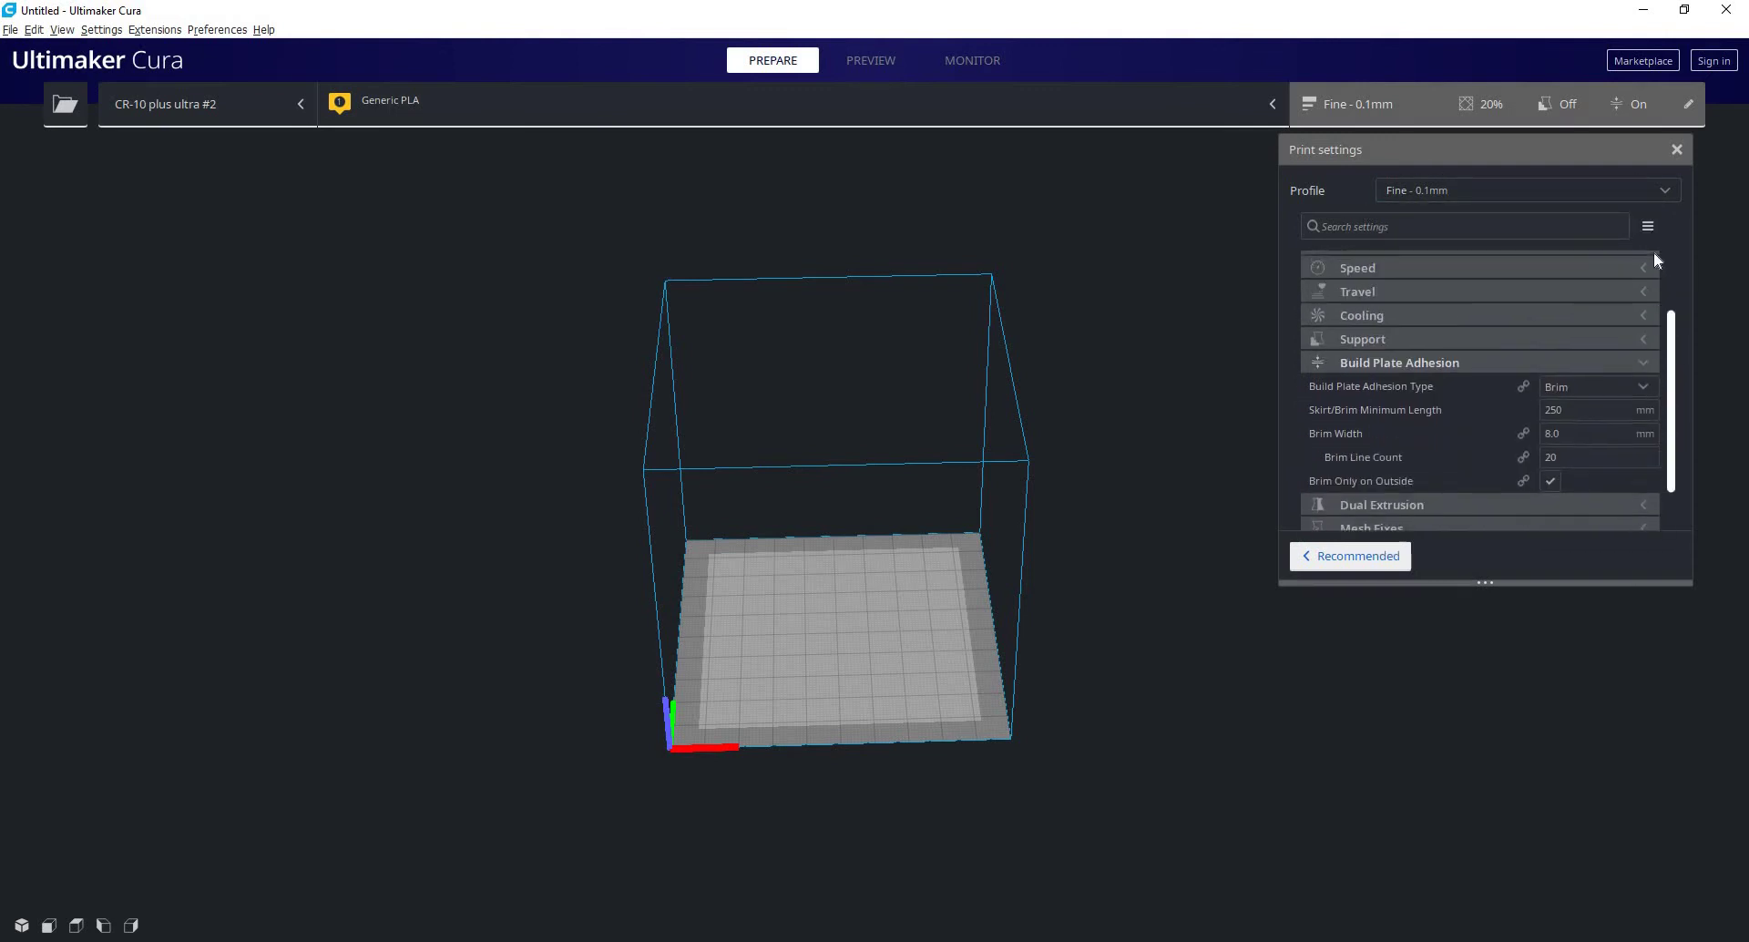
pyautogui.scroll(3, 1353, 344)
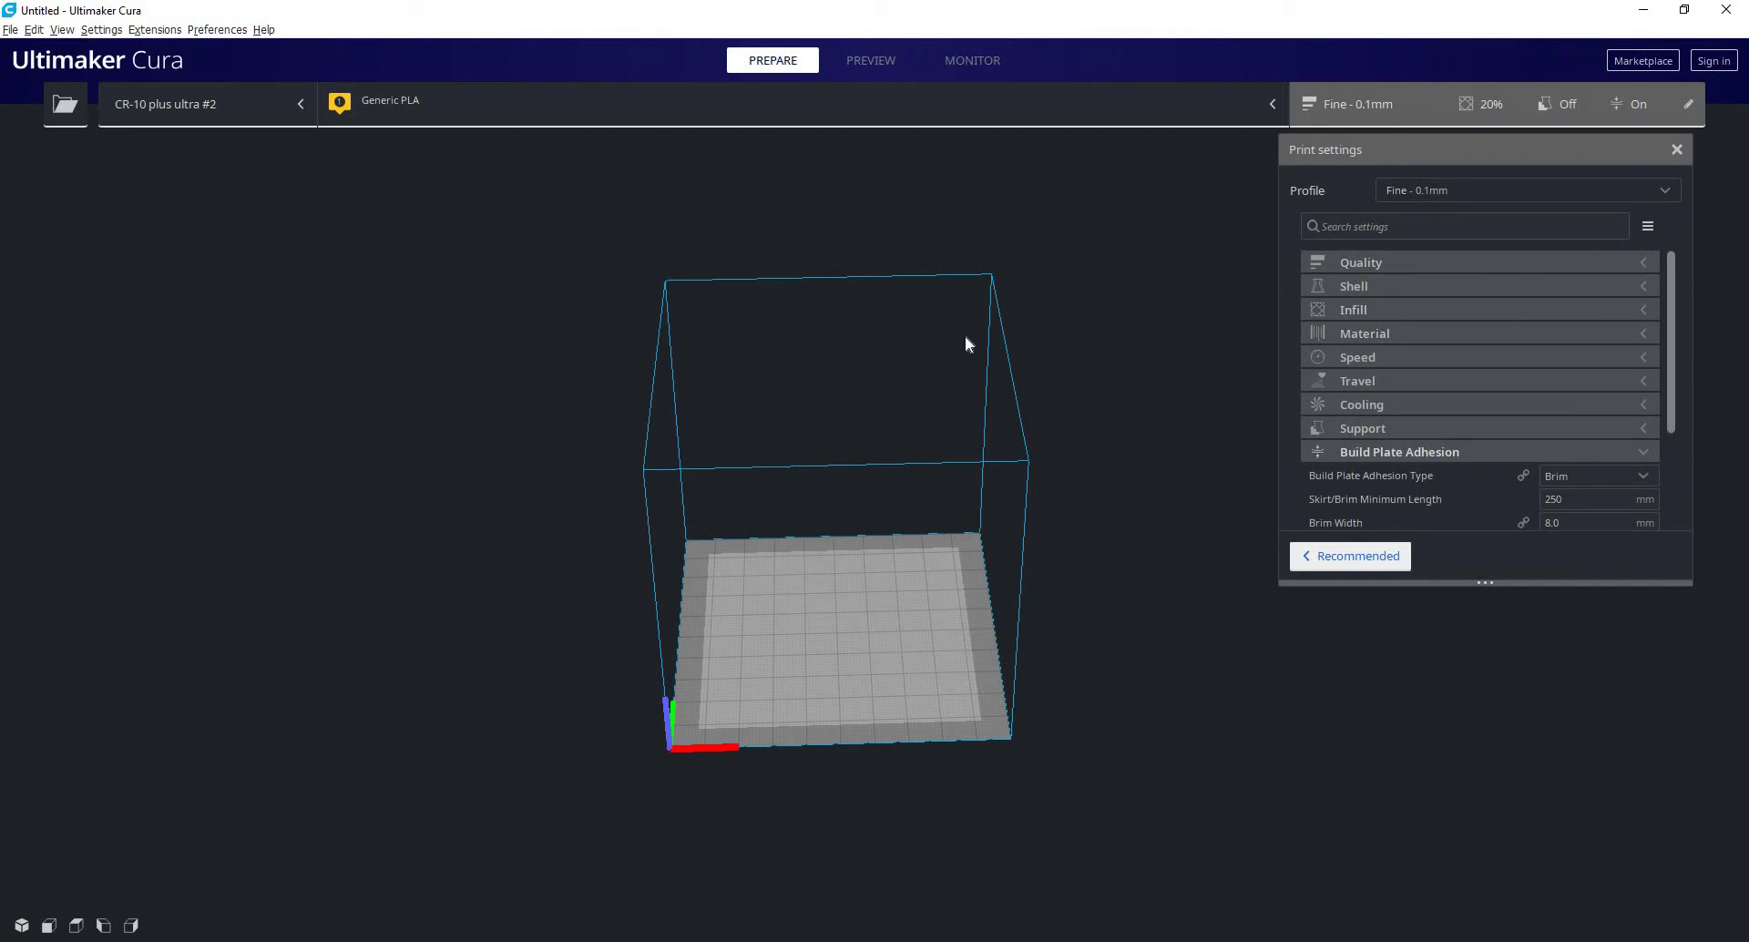
pyautogui.click(1472, 189)
pyautogui.click(1517, 544)
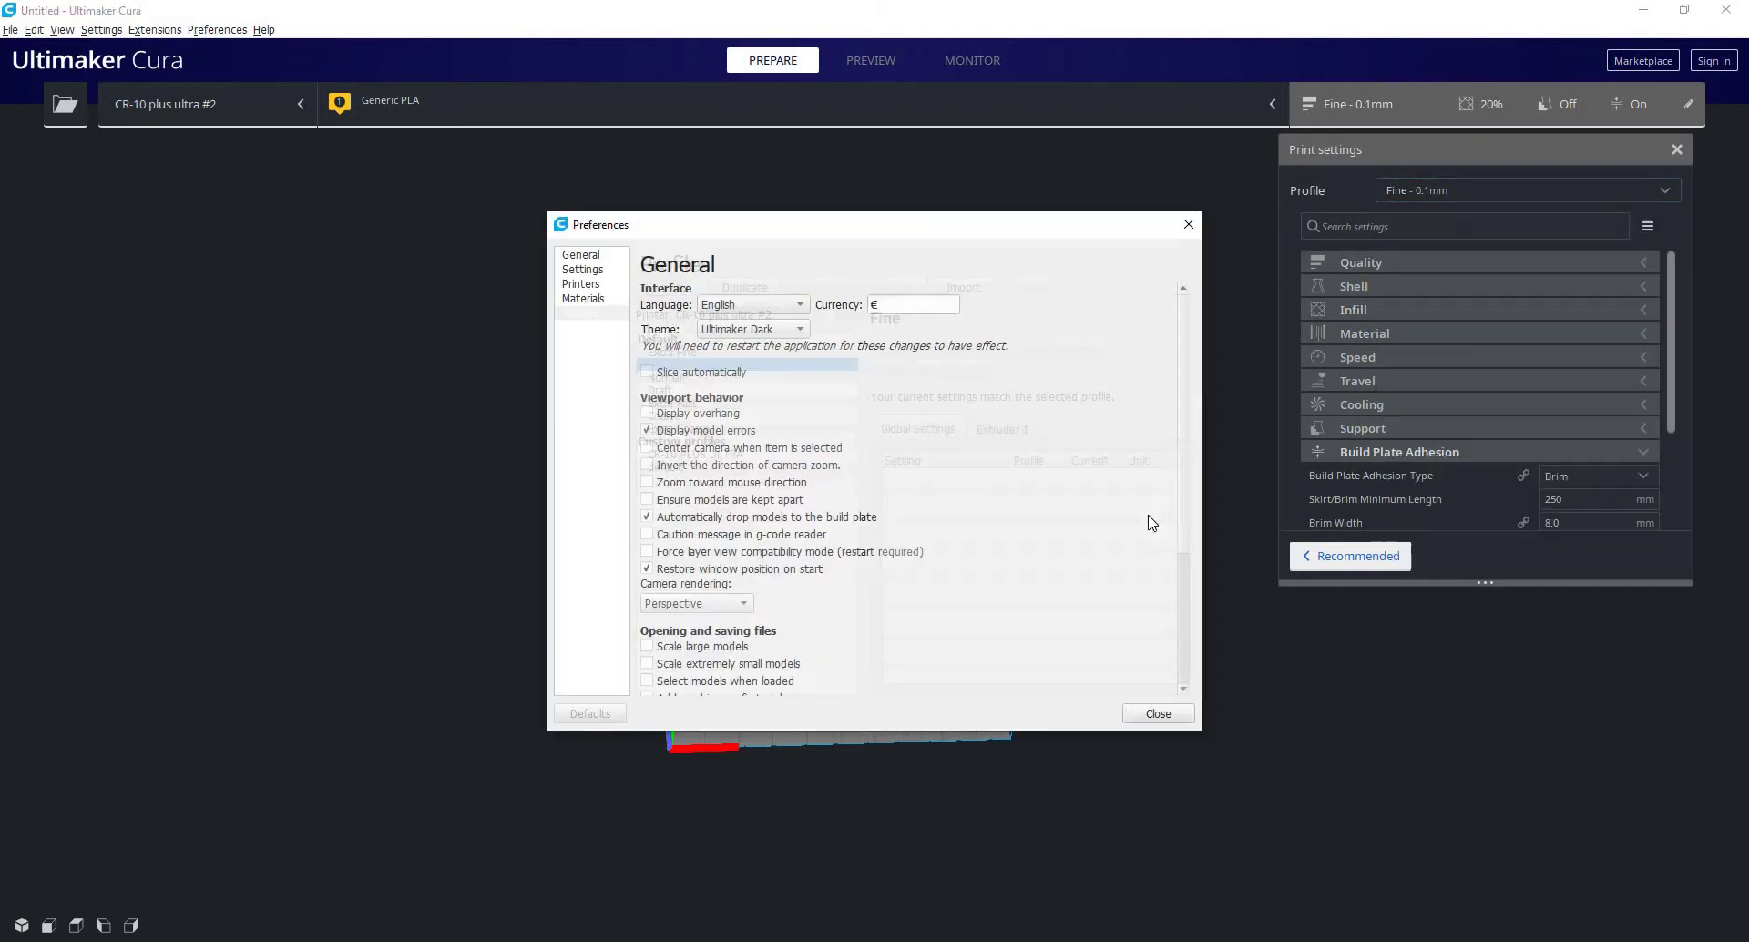
pyautogui.click(1188, 224)
pyautogui.click(1615, 193)
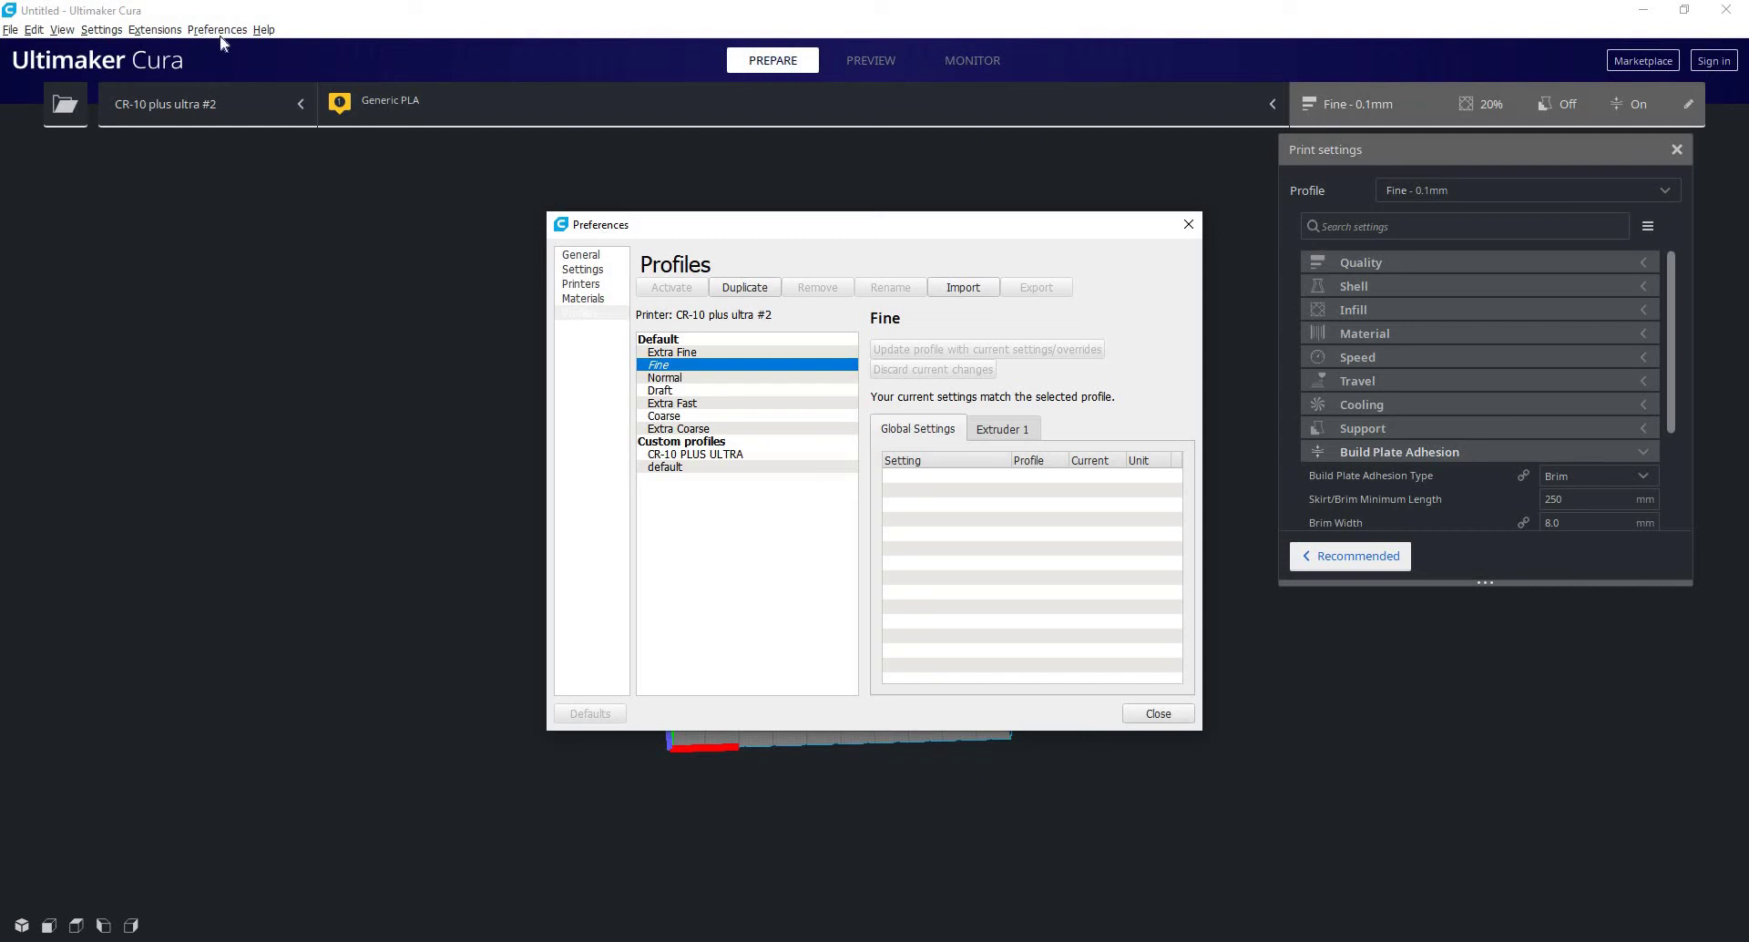
pyautogui.click(583, 269)
pyautogui.click(594, 284)
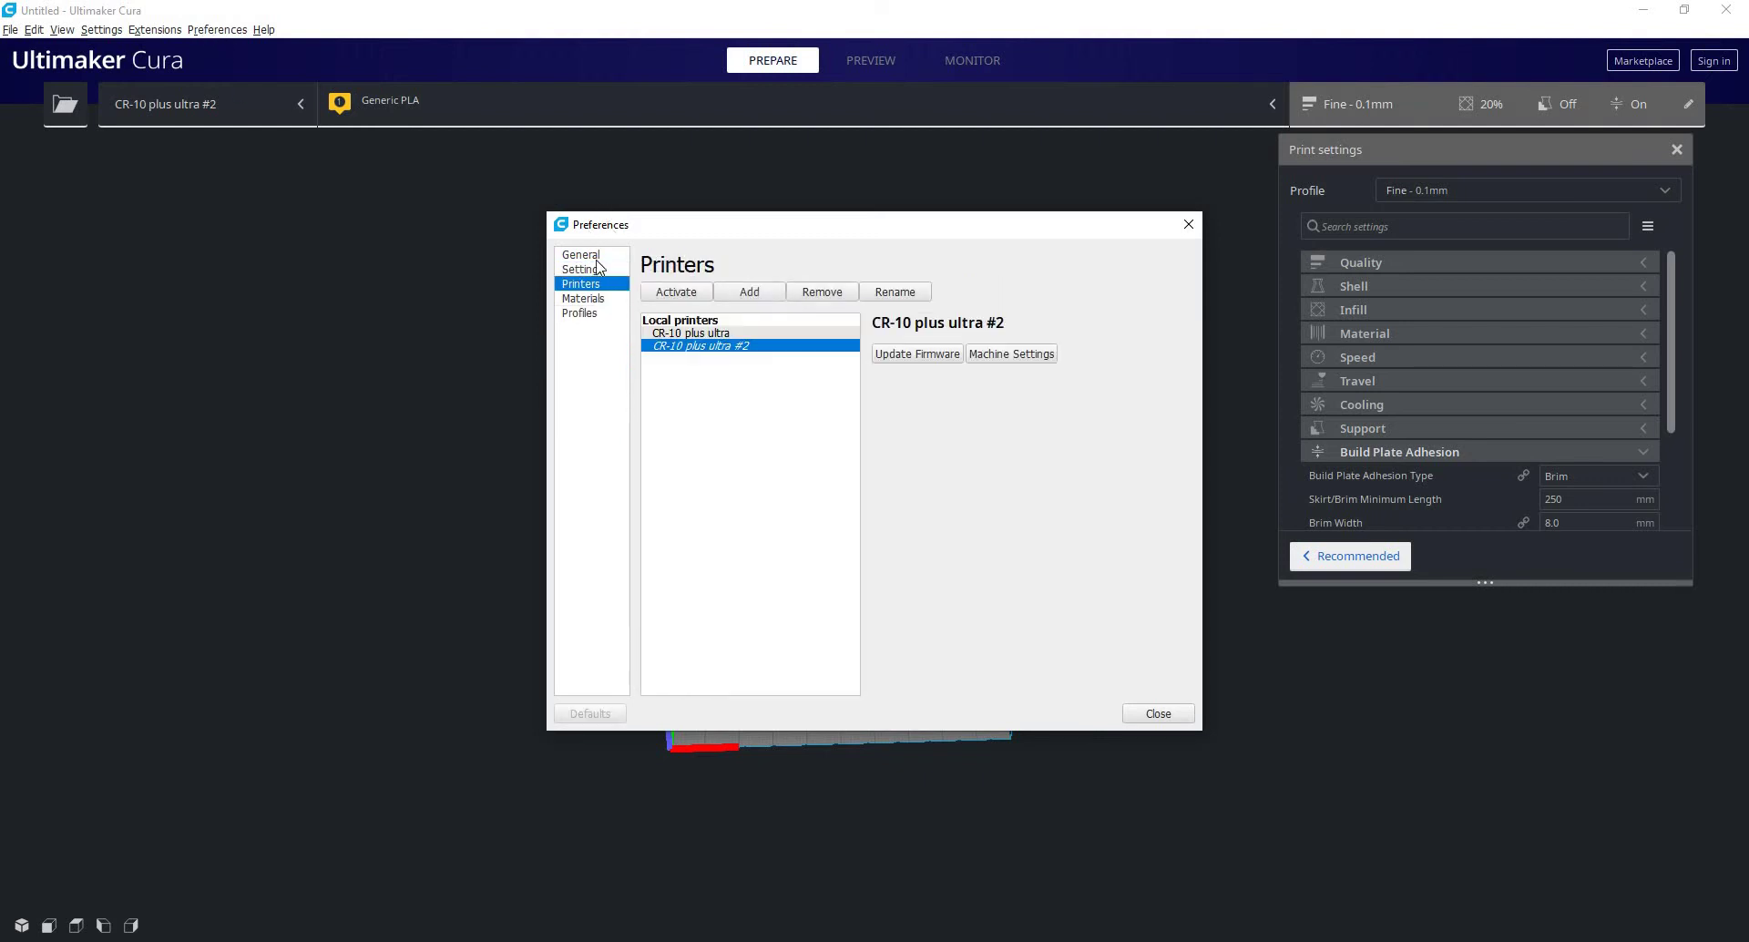
pyautogui.click(588, 314)
pyautogui.click(582, 284)
pyautogui.click(592, 314)
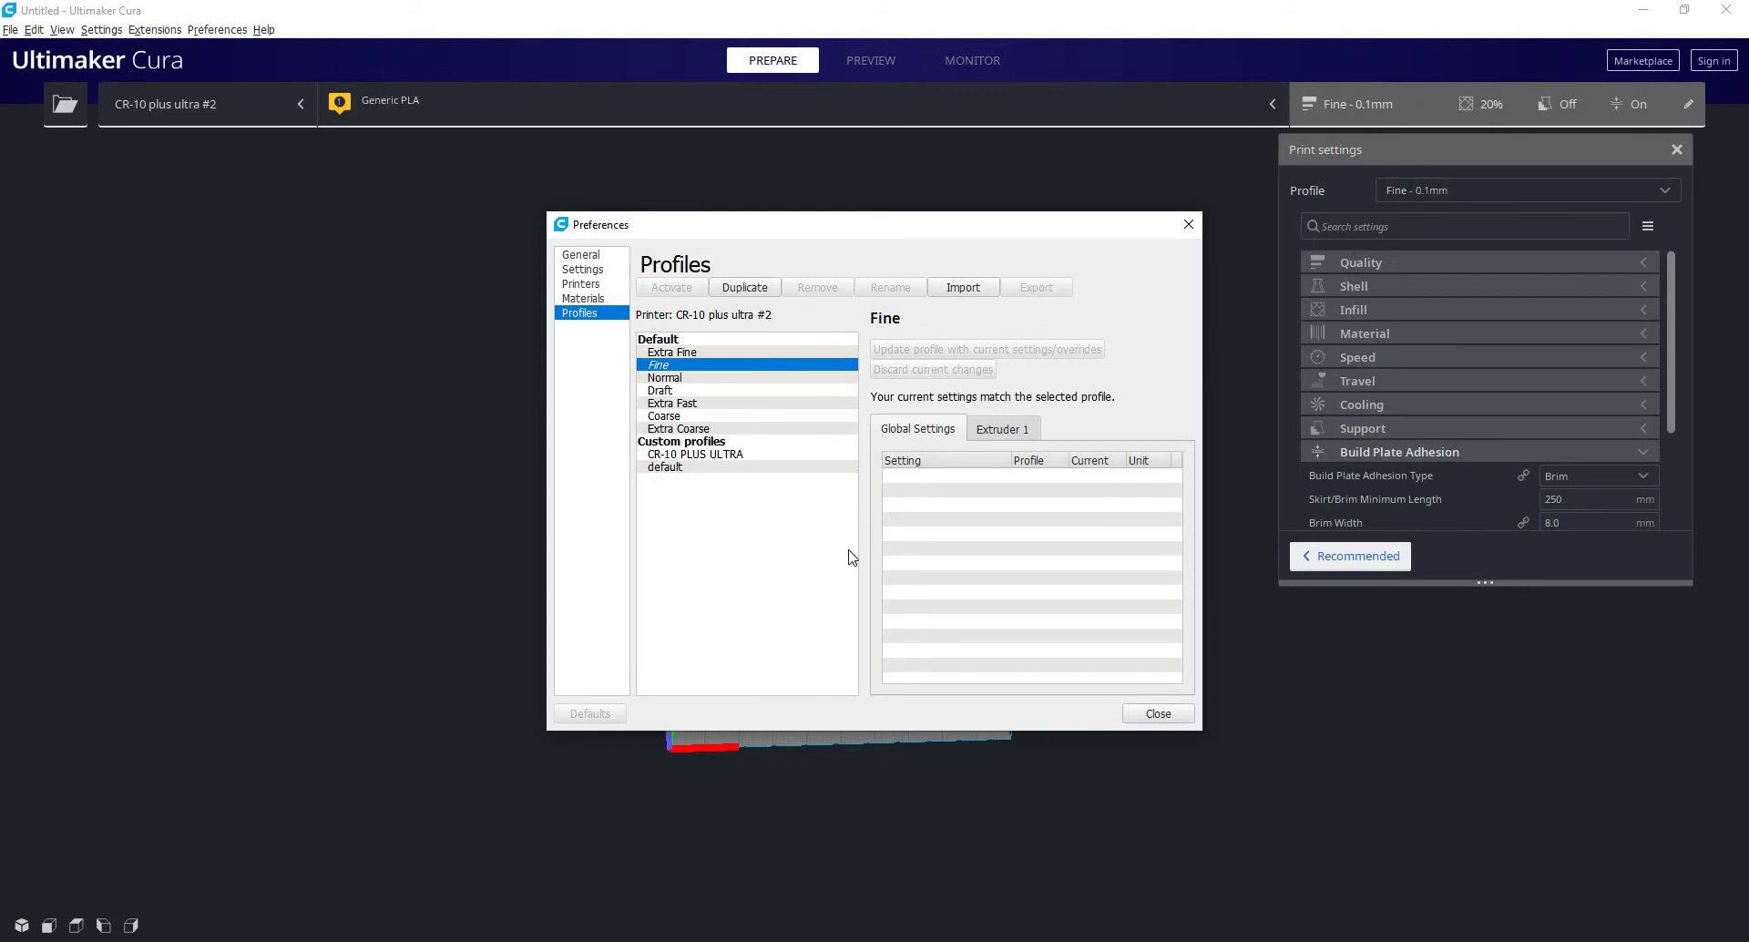
pyautogui.click(697, 453)
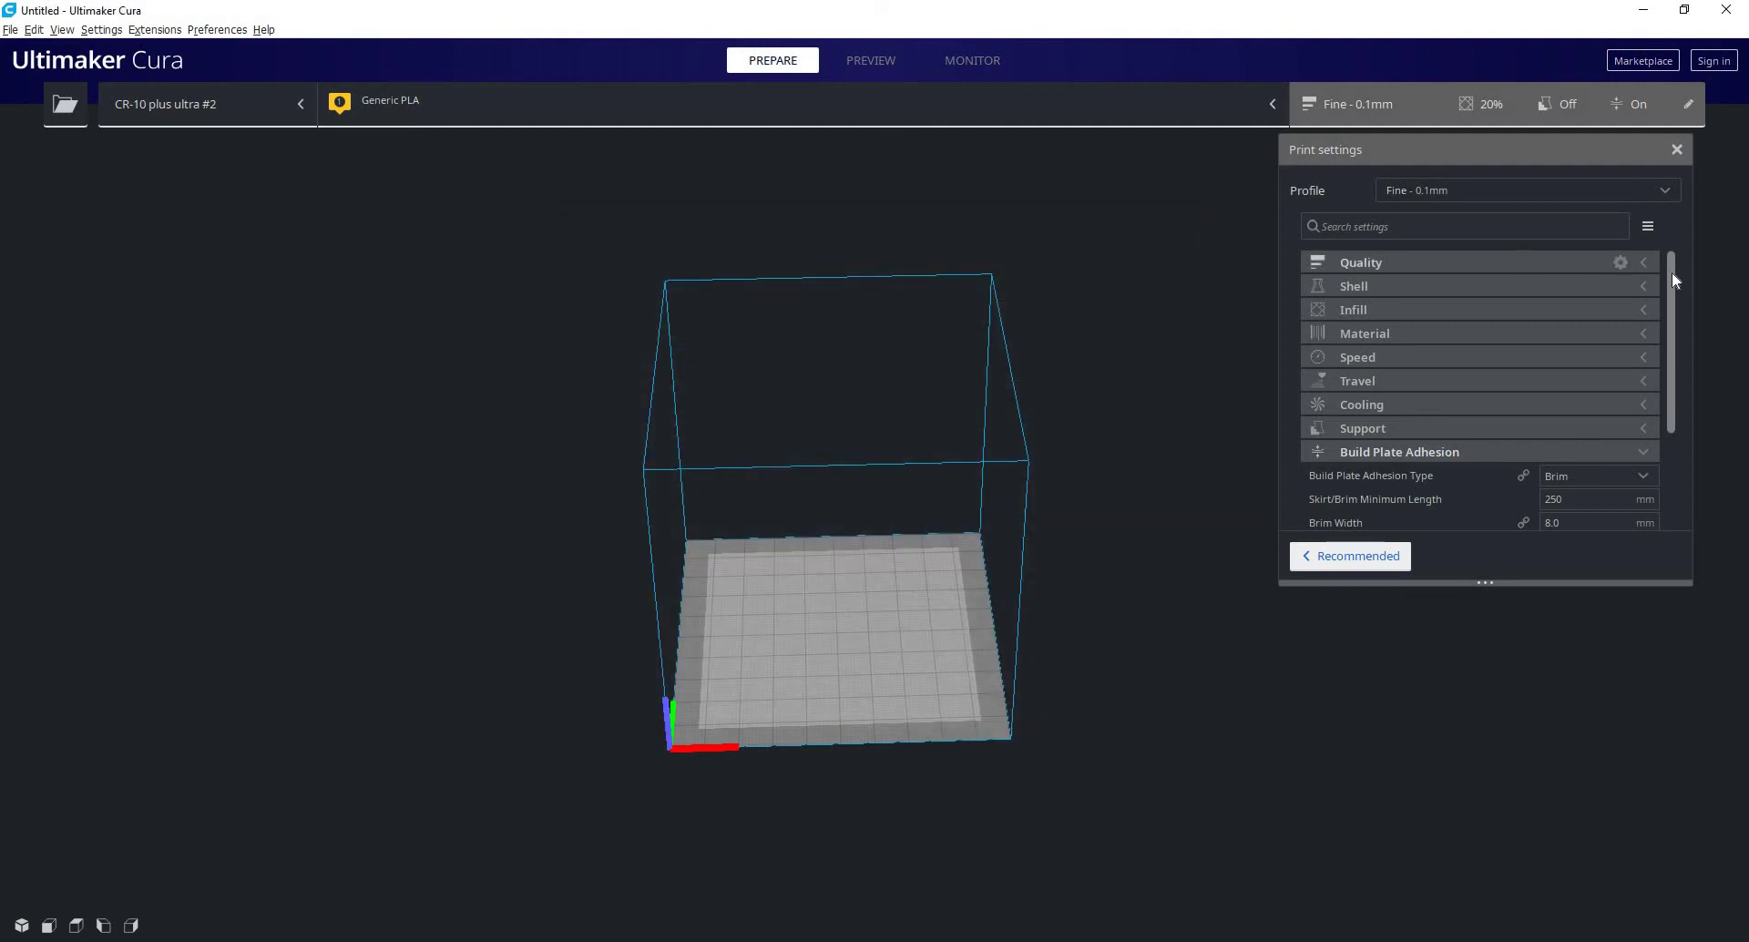
# Open and close the Manage Materials window, then glance at the profile list unchanged.
pyautogui.scroll(-3, 1672, 319)
pyautogui.scroll(3, 1665, 281)
pyautogui.click(374, 100)
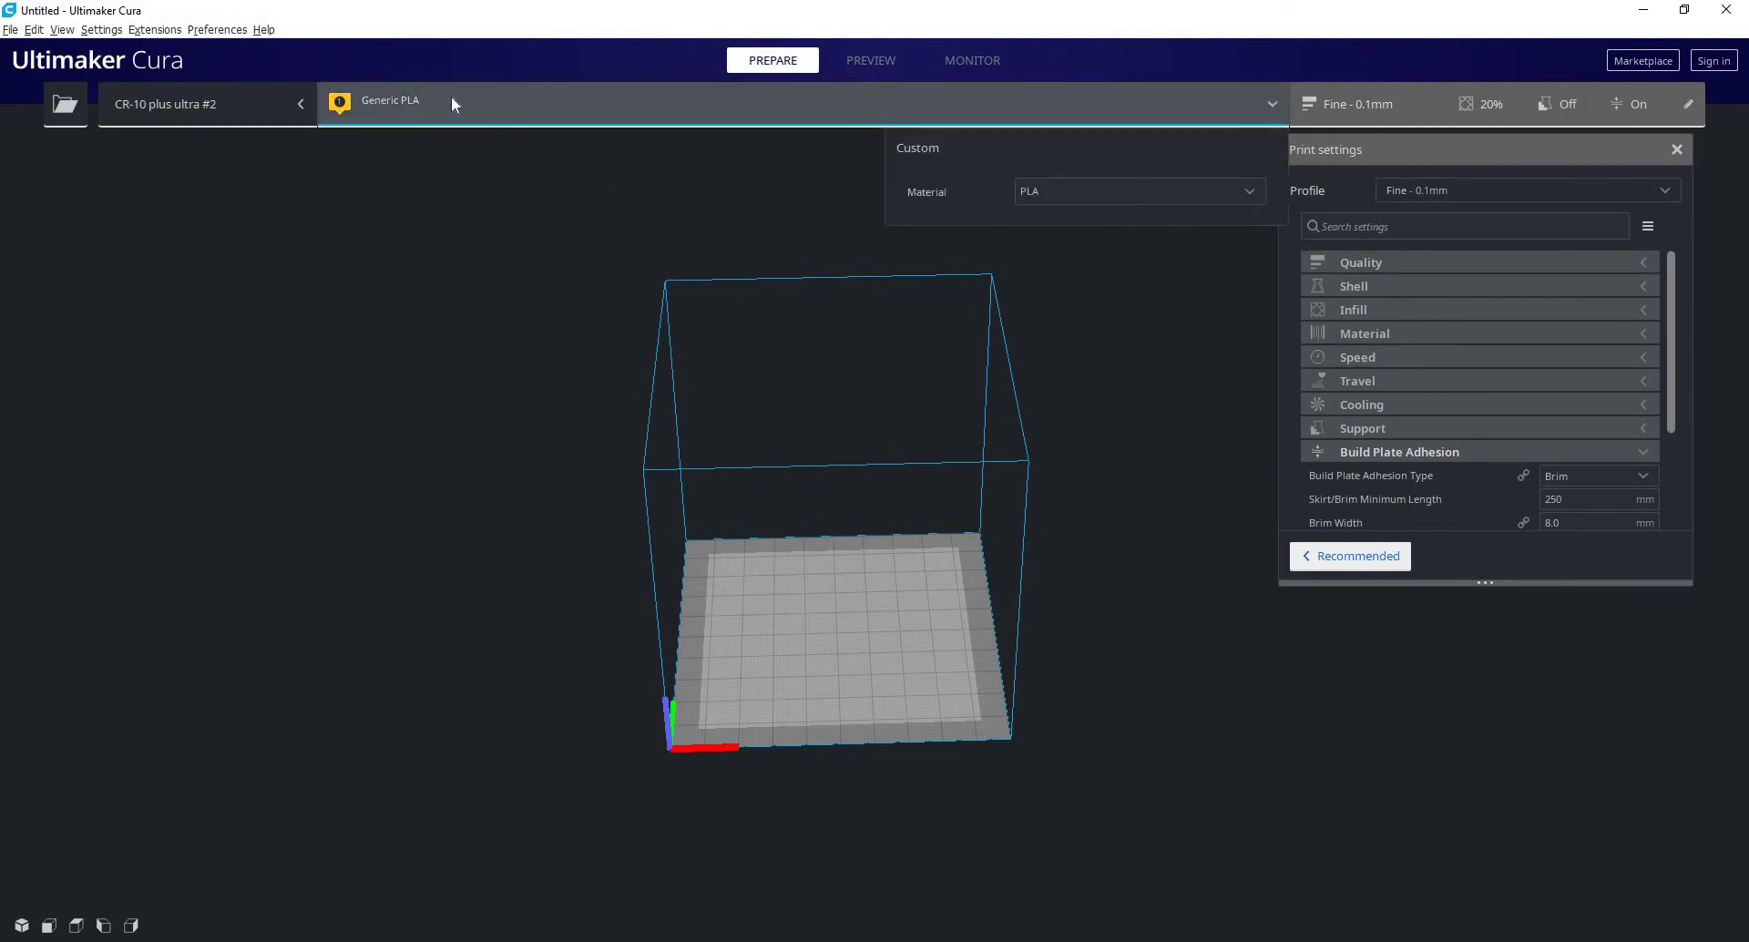
pyautogui.click(1239, 194)
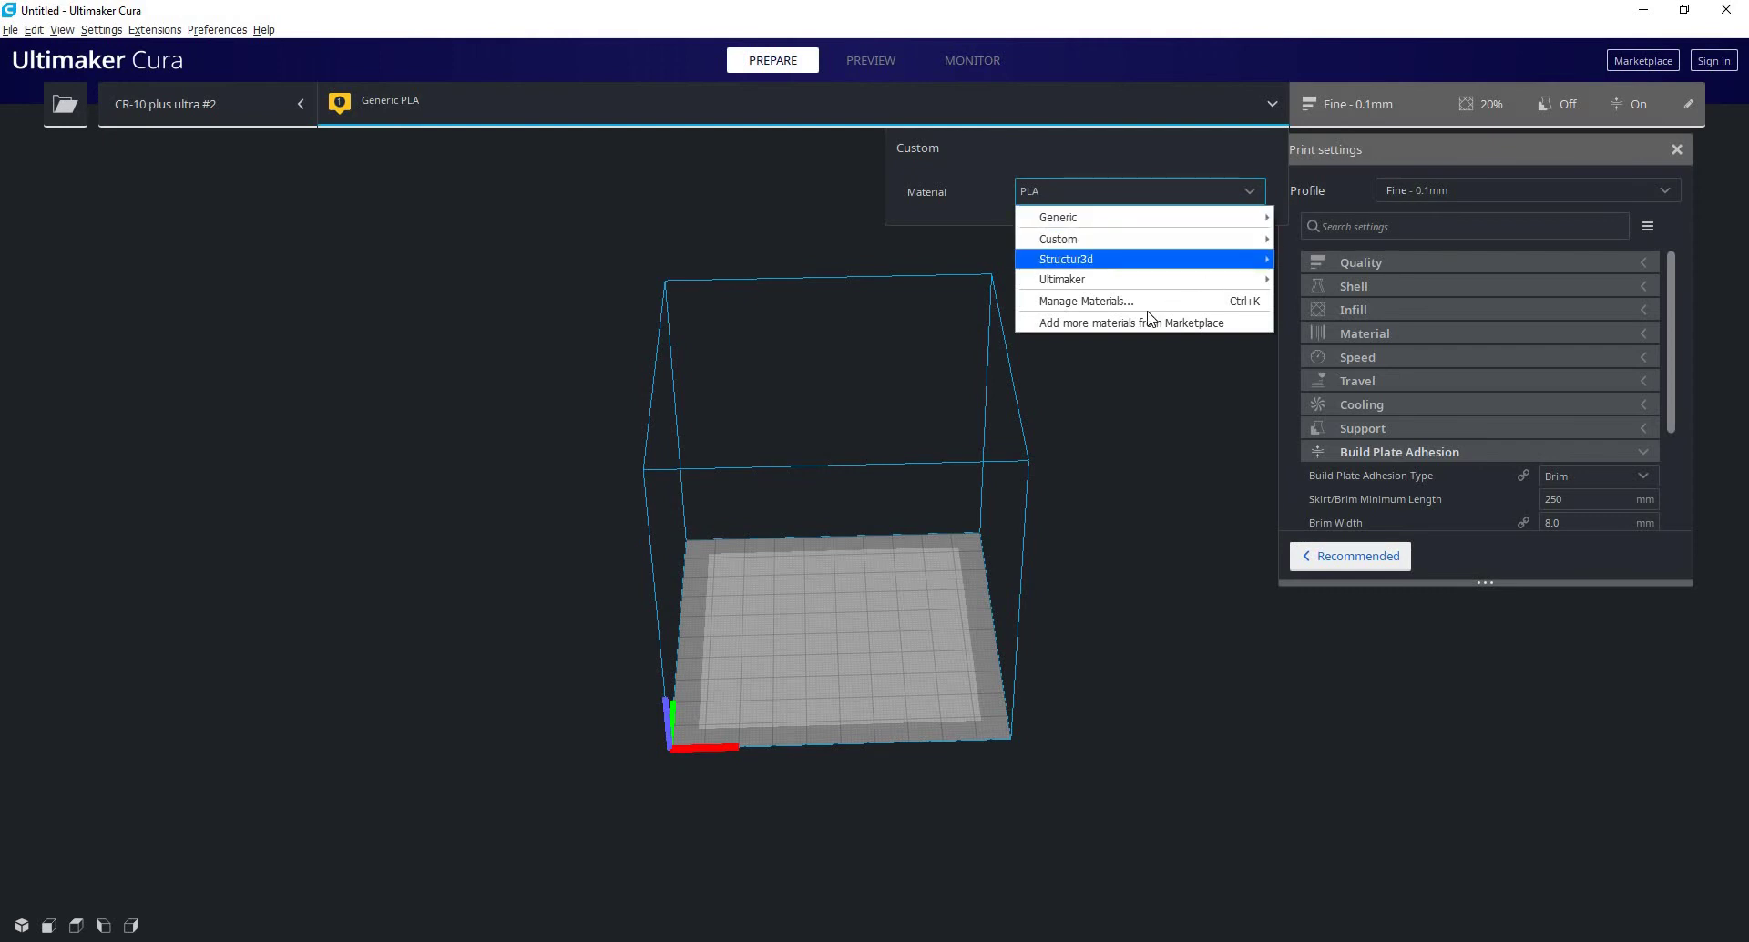
pyautogui.click(1111, 305)
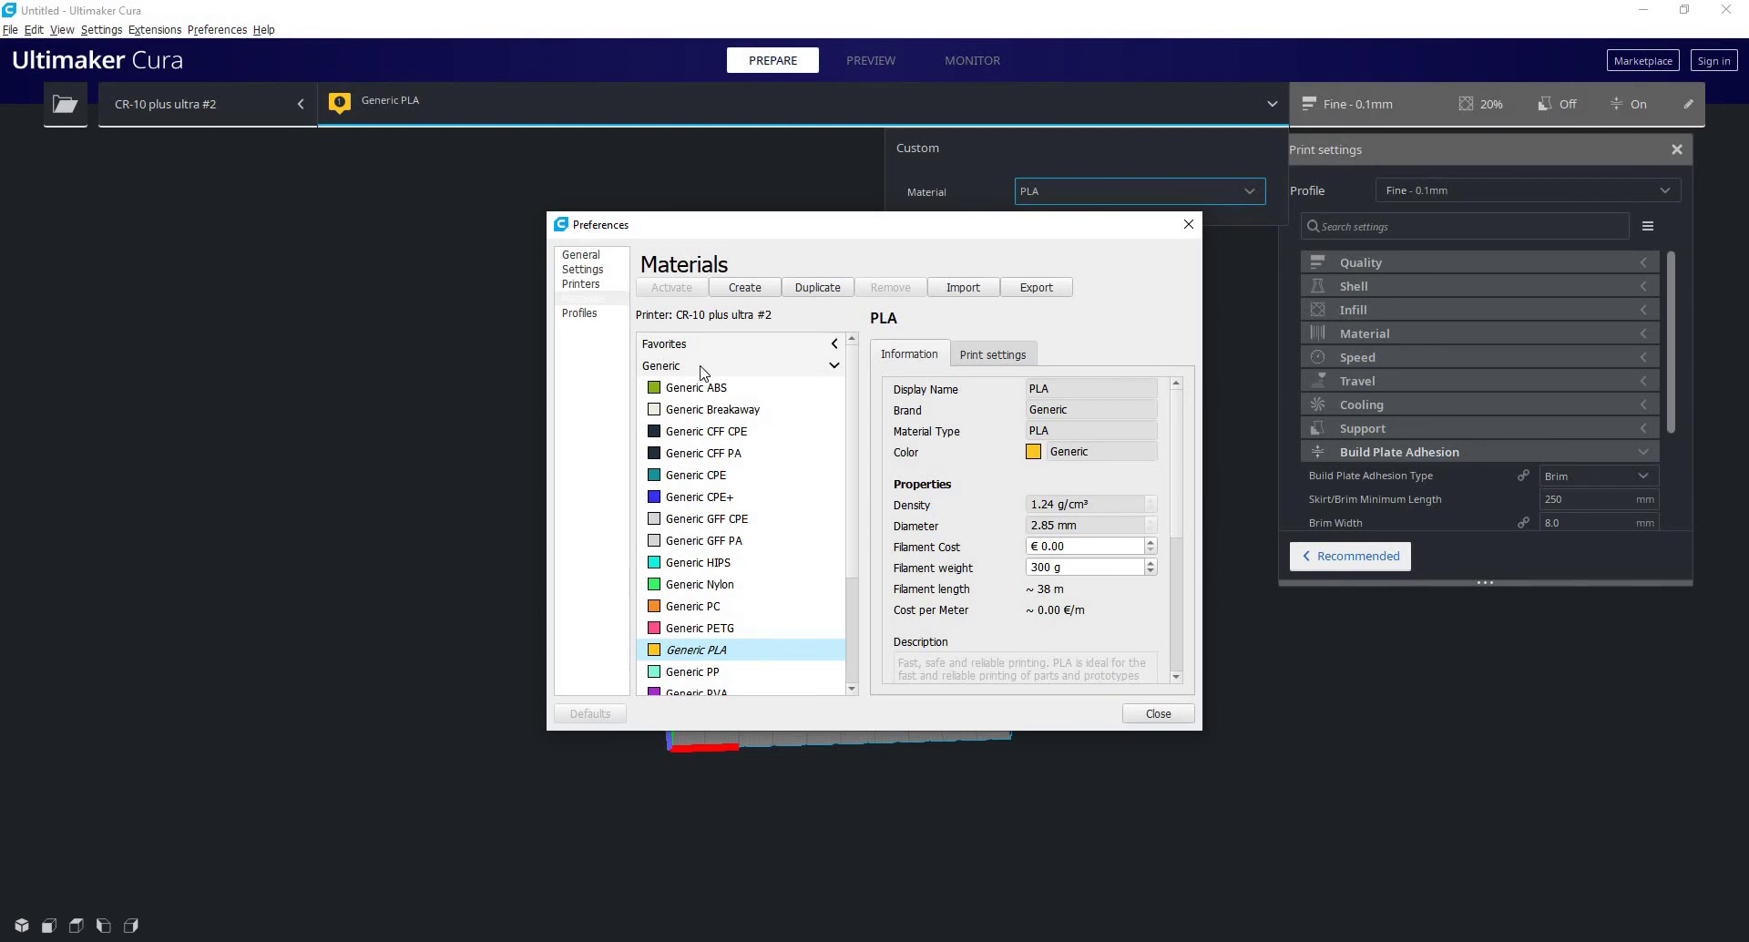
pyautogui.click(1195, 235)
pyautogui.click(1503, 193)
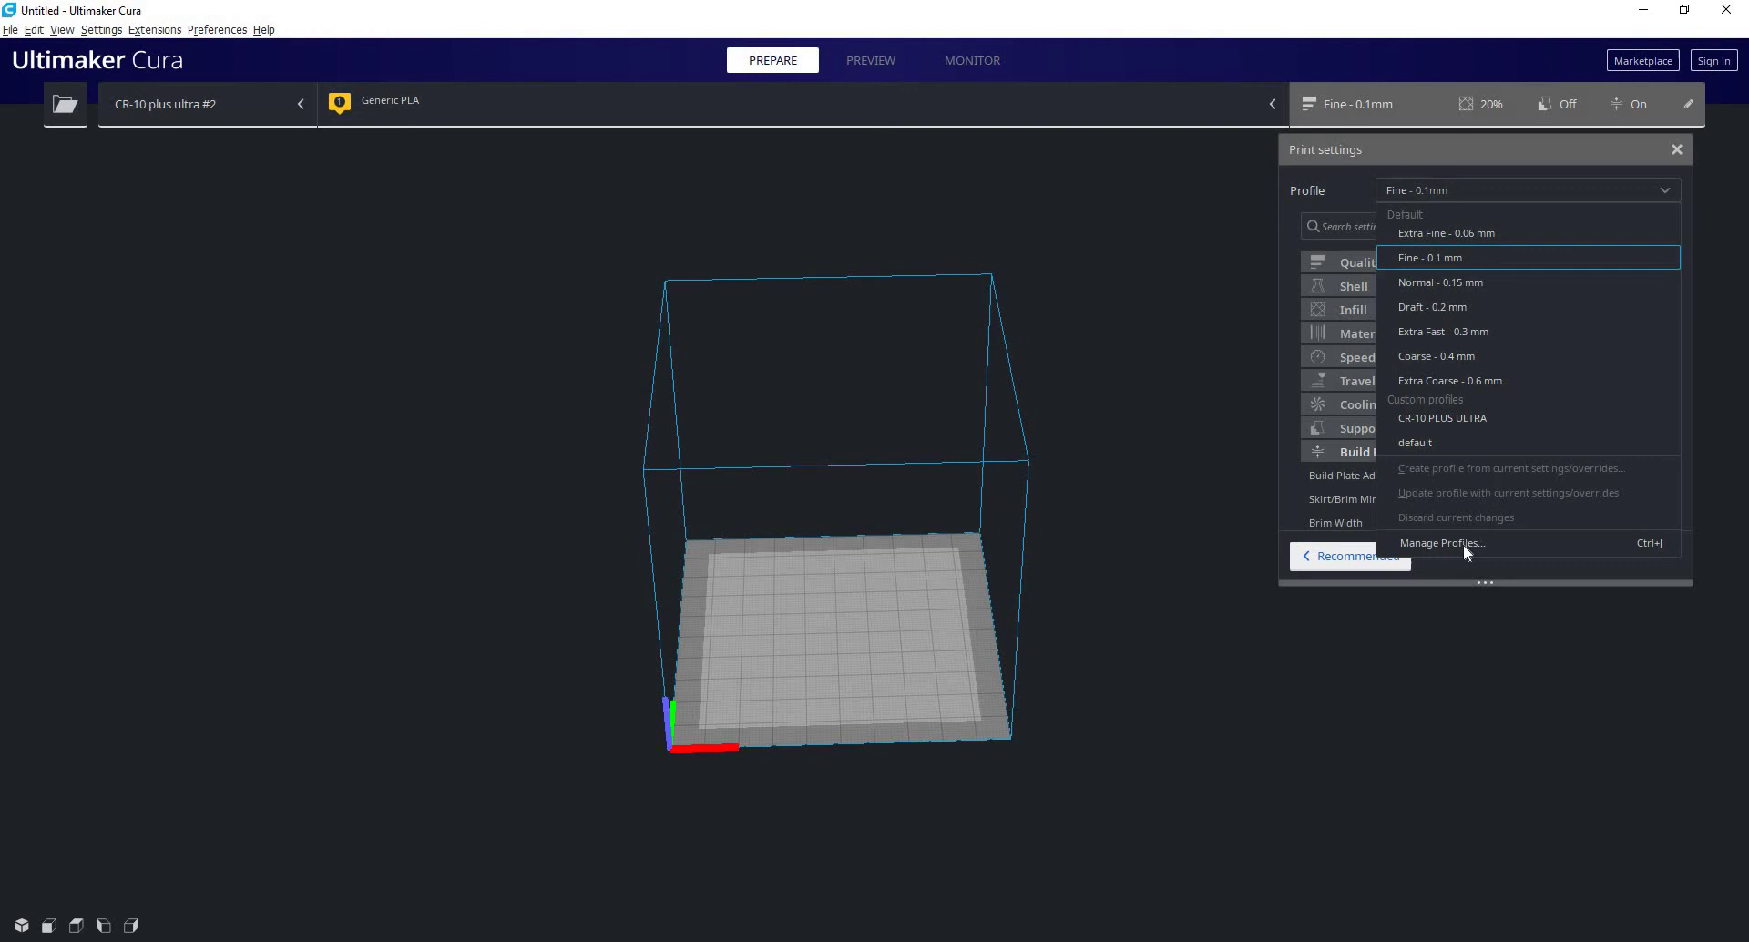
pyautogui.click(1227, 125)
# Recheck the materials list, then bring up Preferences via Configure Cura.
pyautogui.click(1226, 119)
pyautogui.click(1162, 189)
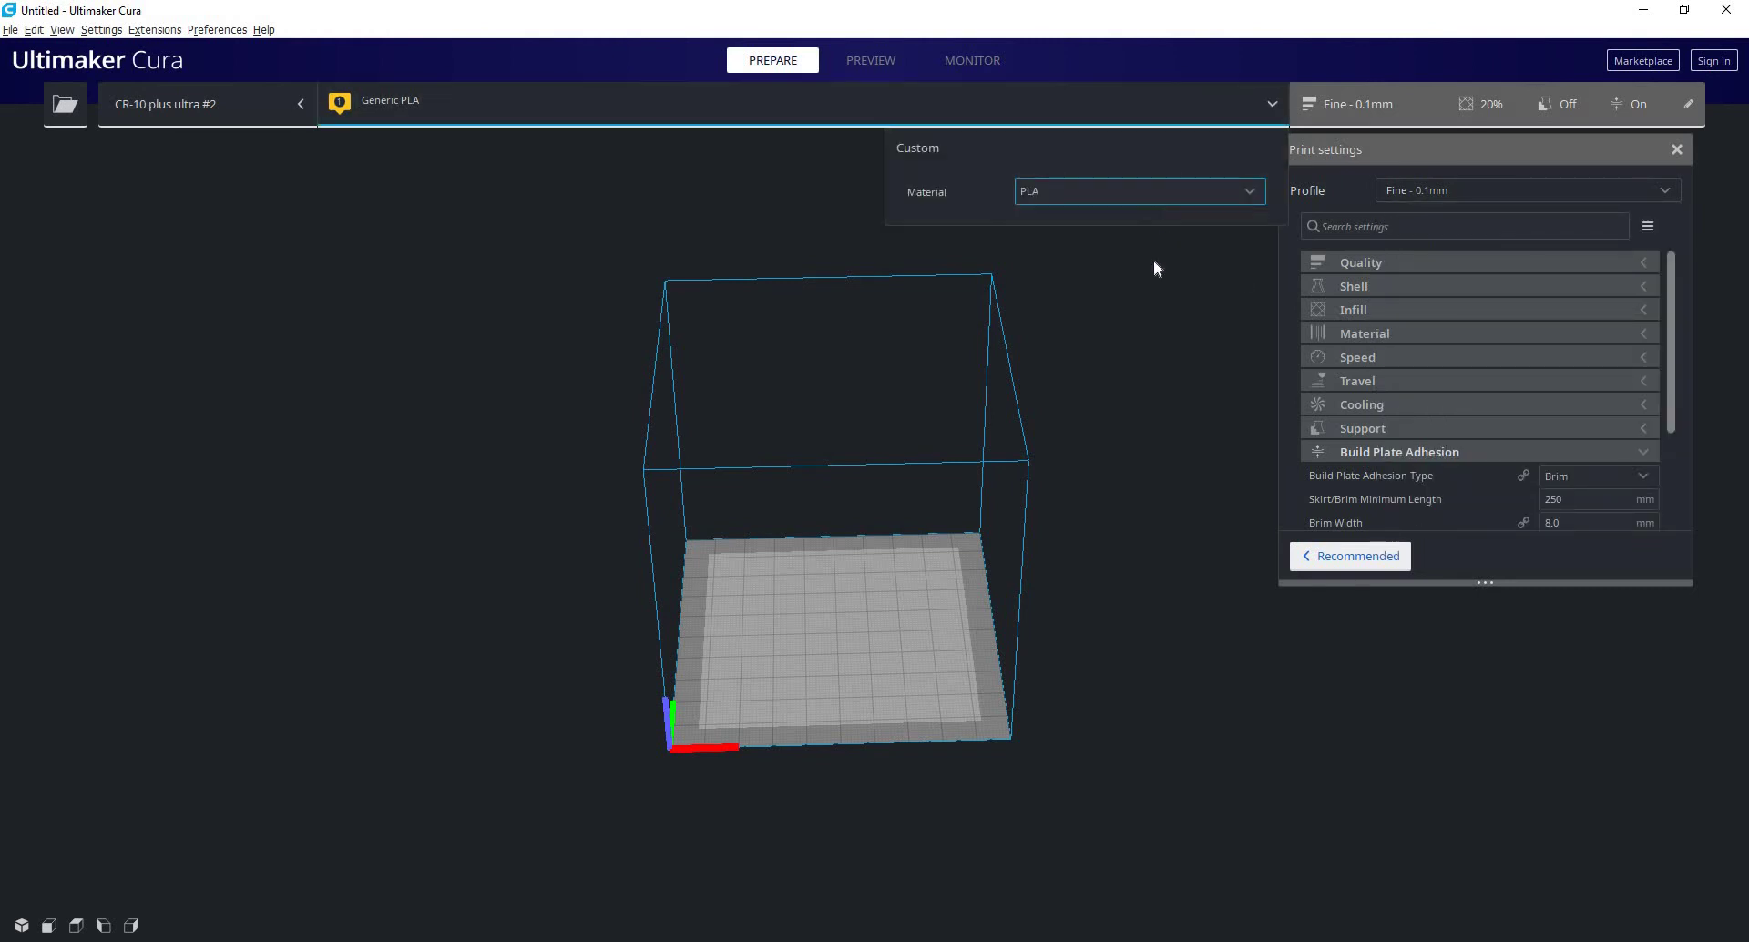
pyautogui.click(788, 301)
pyautogui.click(219, 30)
pyautogui.click(251, 49)
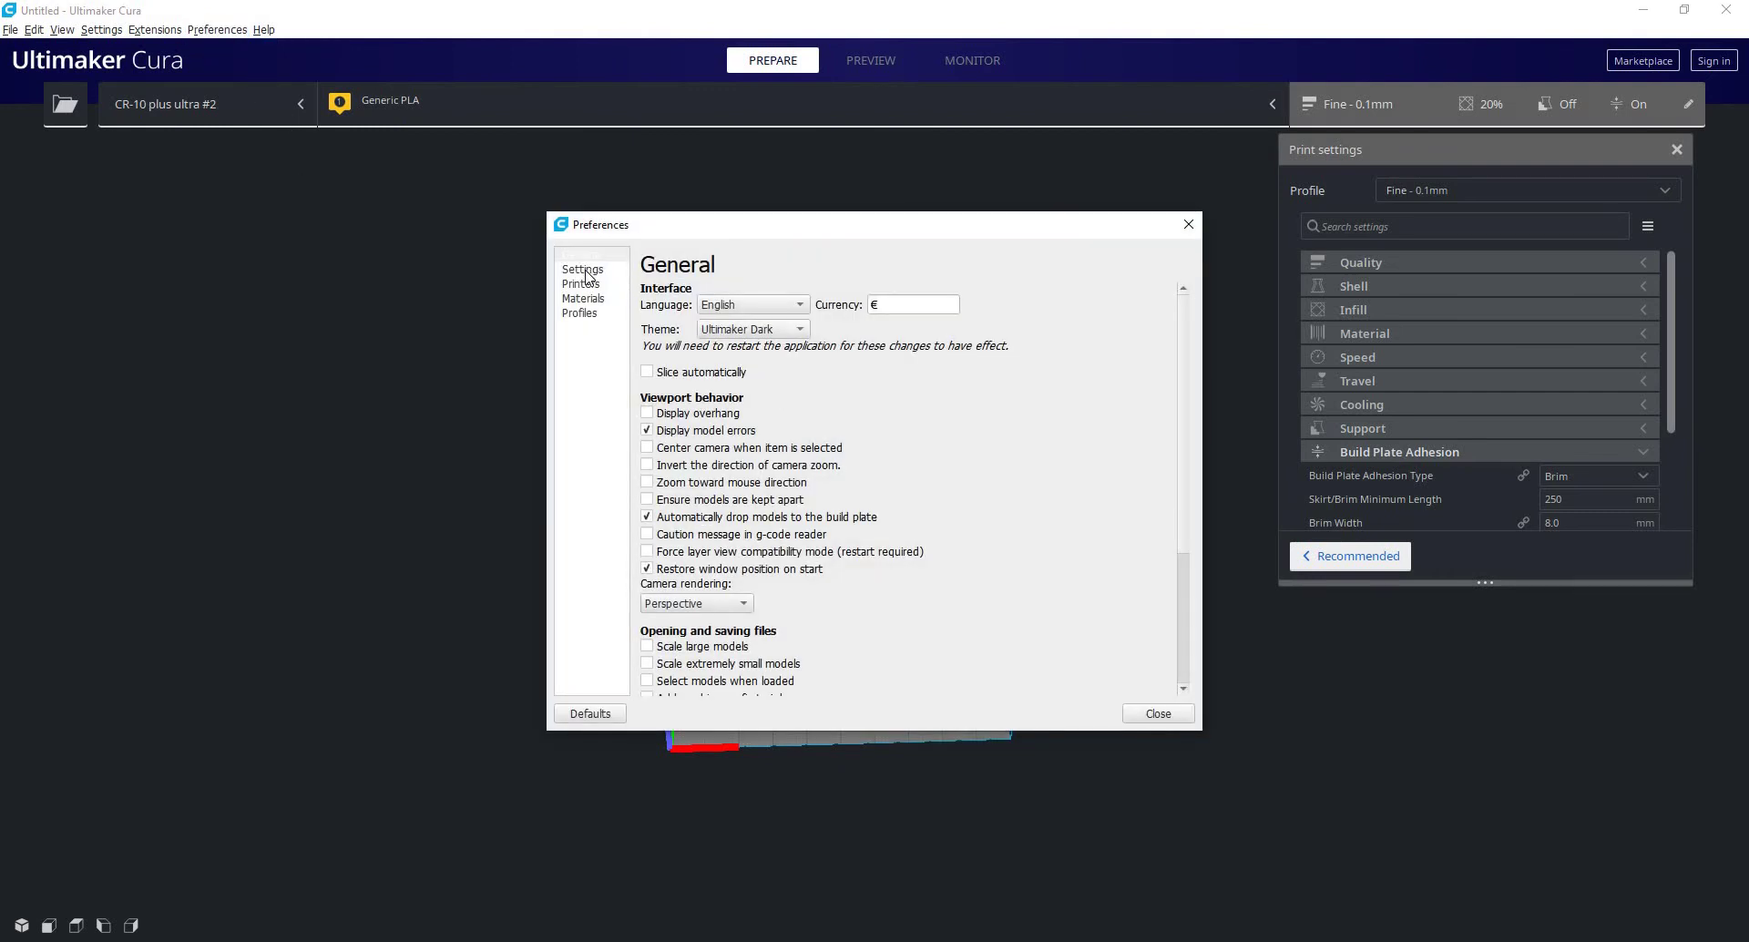
# On the Materials page, give Generic PLA a 100 g filament weight and € 4.00 cost.
pyautogui.click(585, 272)
pyautogui.click(580, 284)
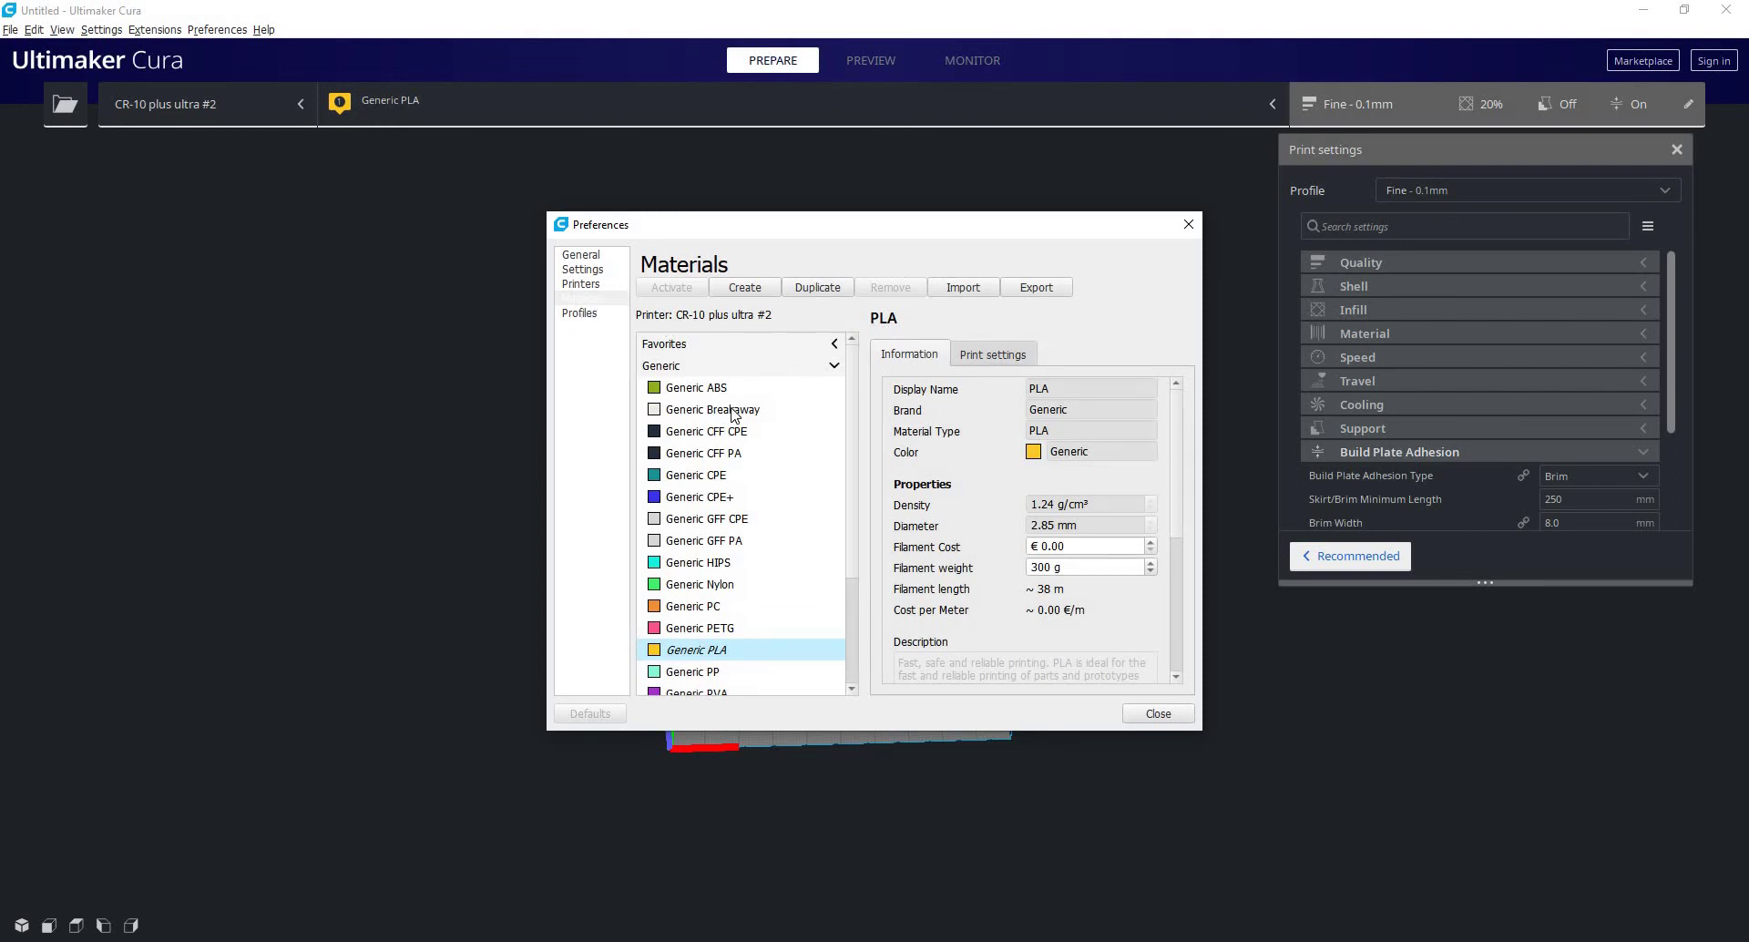
pyautogui.scroll(-3, 778, 547)
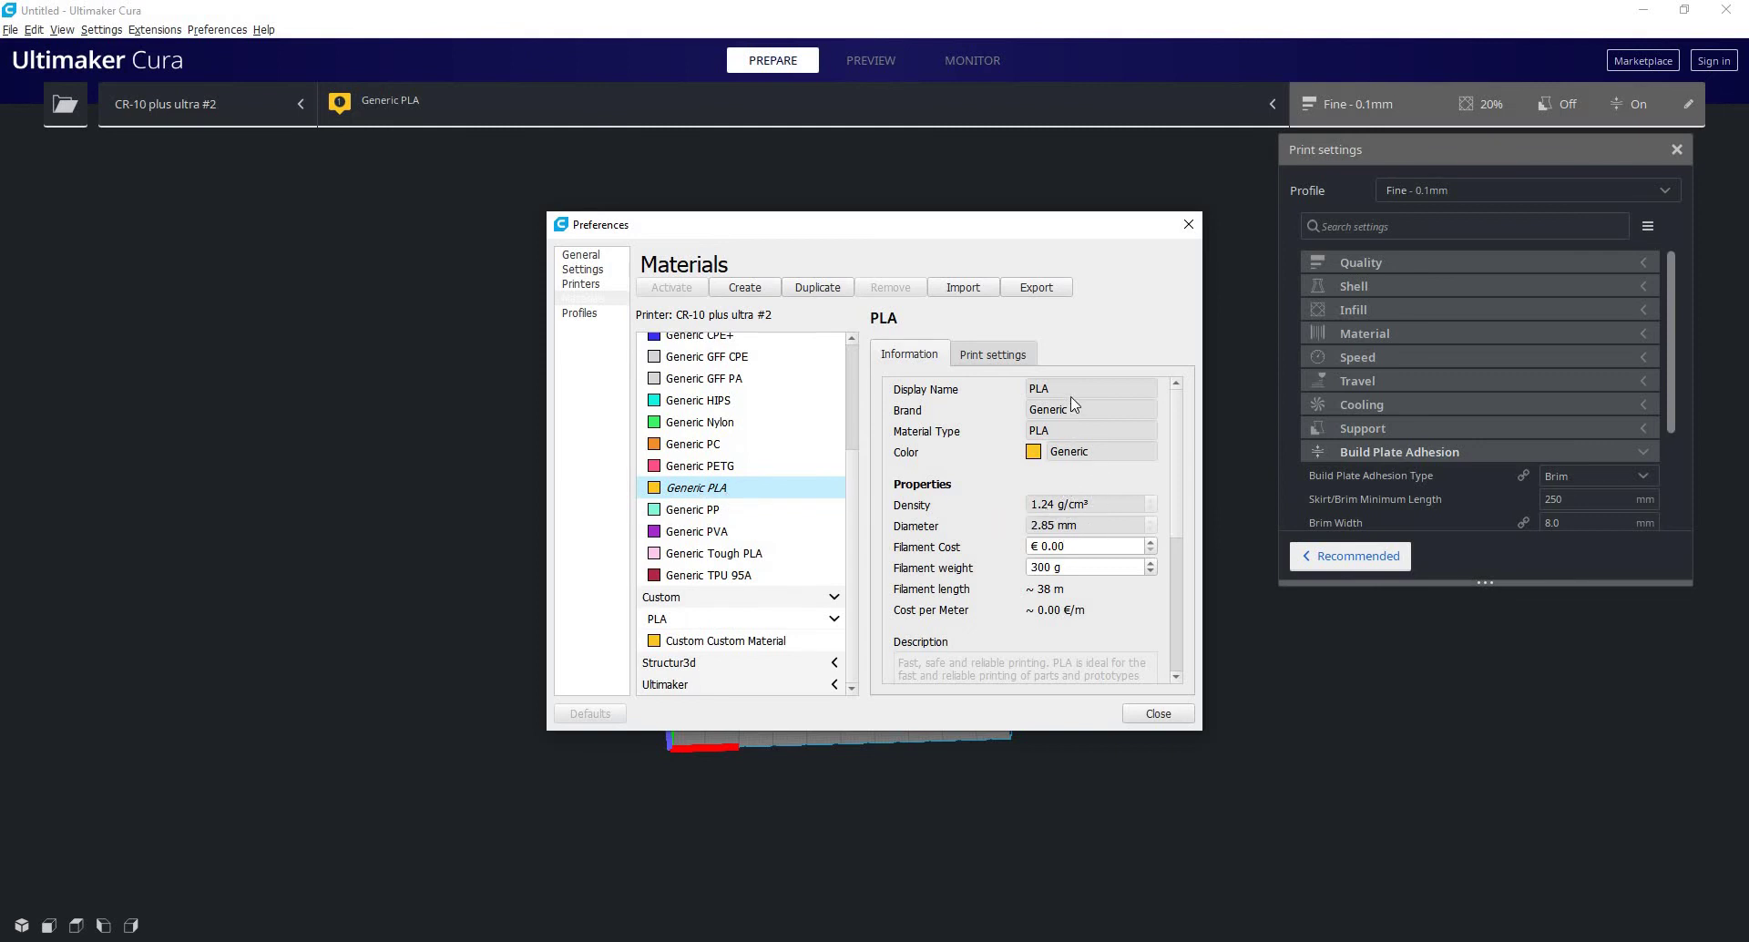
pyautogui.scroll(-5, 1100, 518)
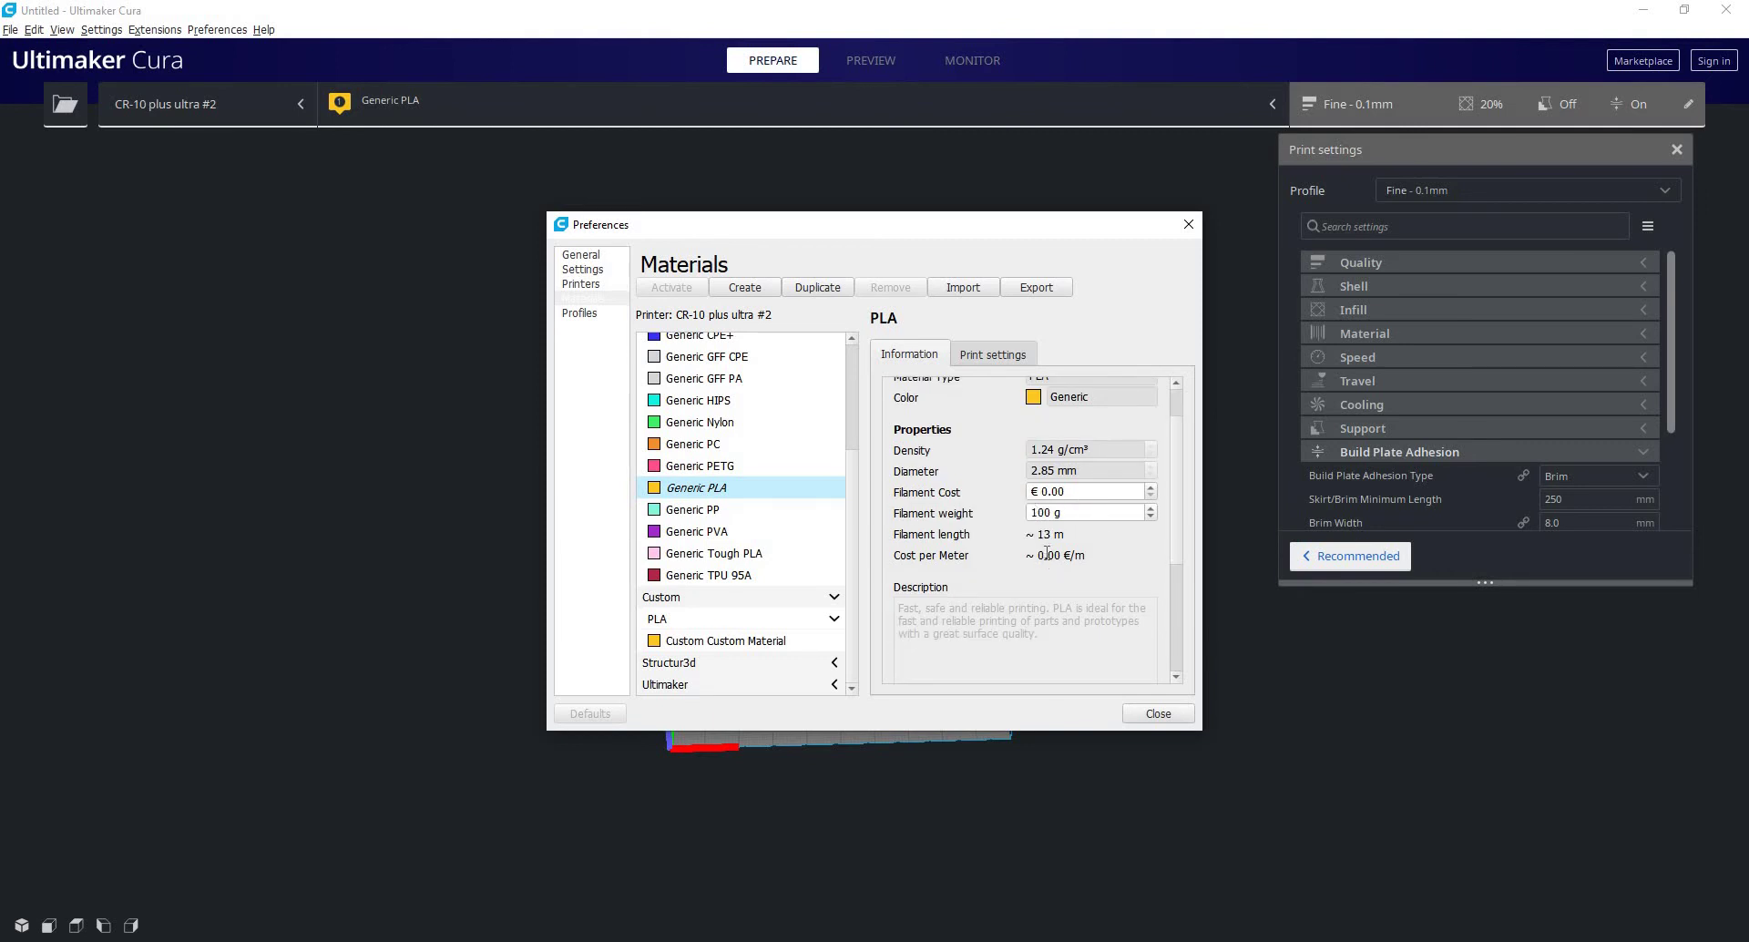
pyautogui.scroll(6, 1047, 553)
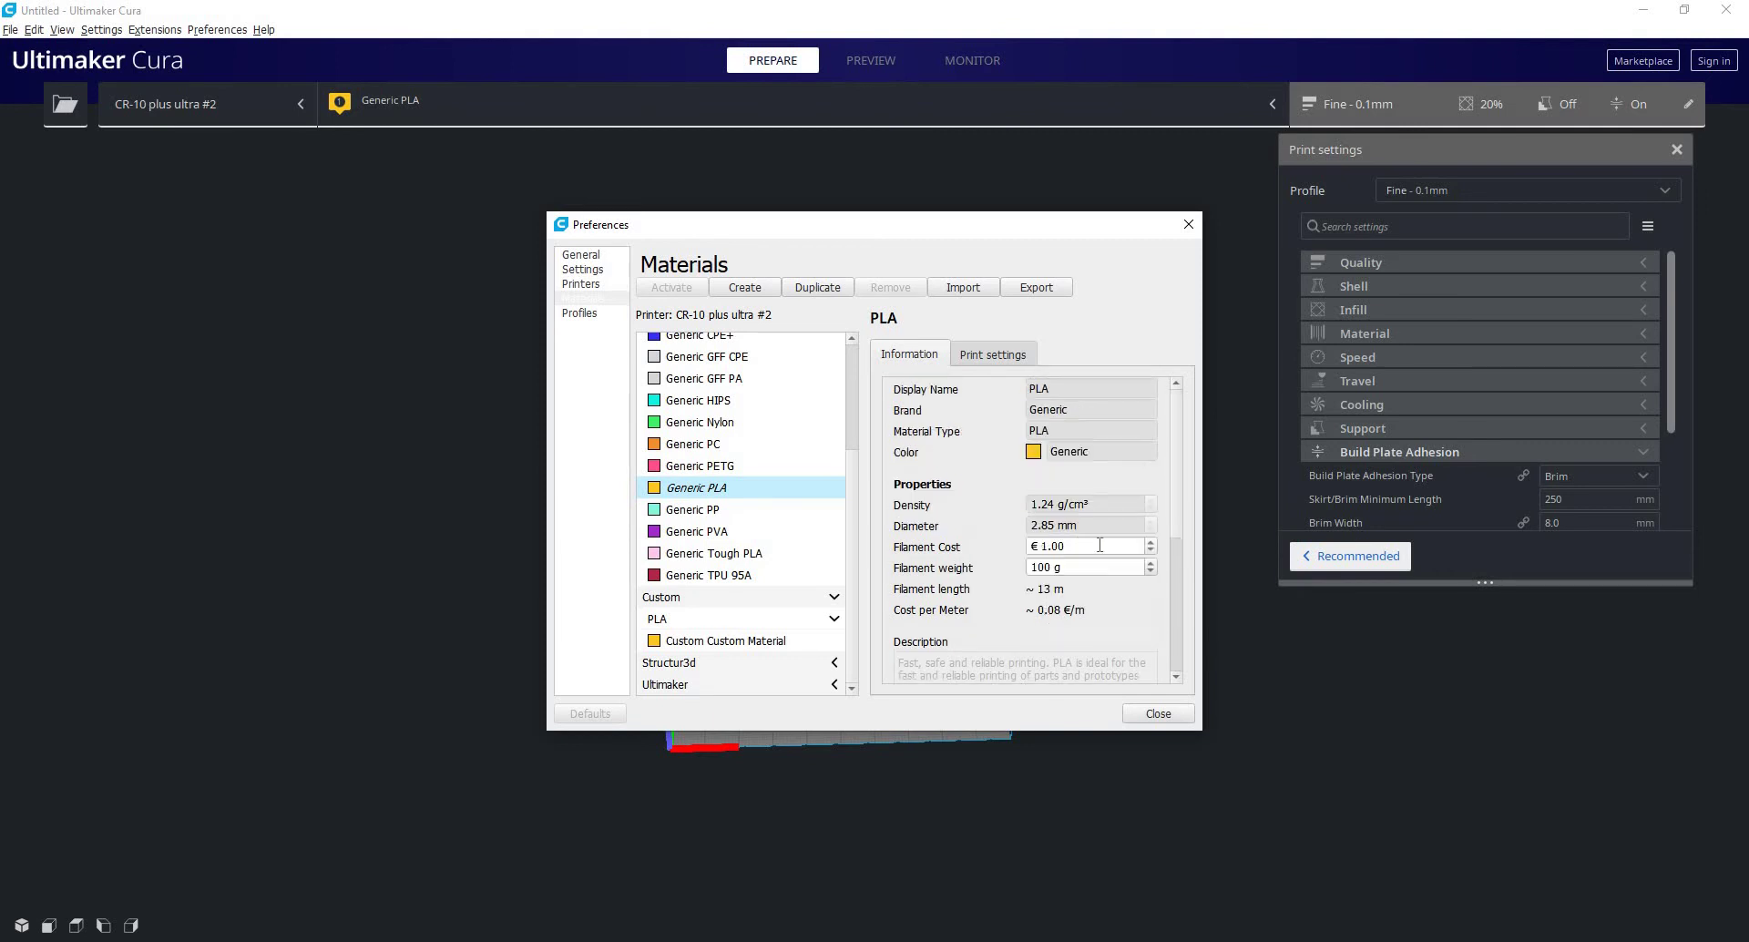
# Create 'Custom Material' as a Custom brand PLA, check its density, and close Preferences.
pyautogui.click(747, 289)
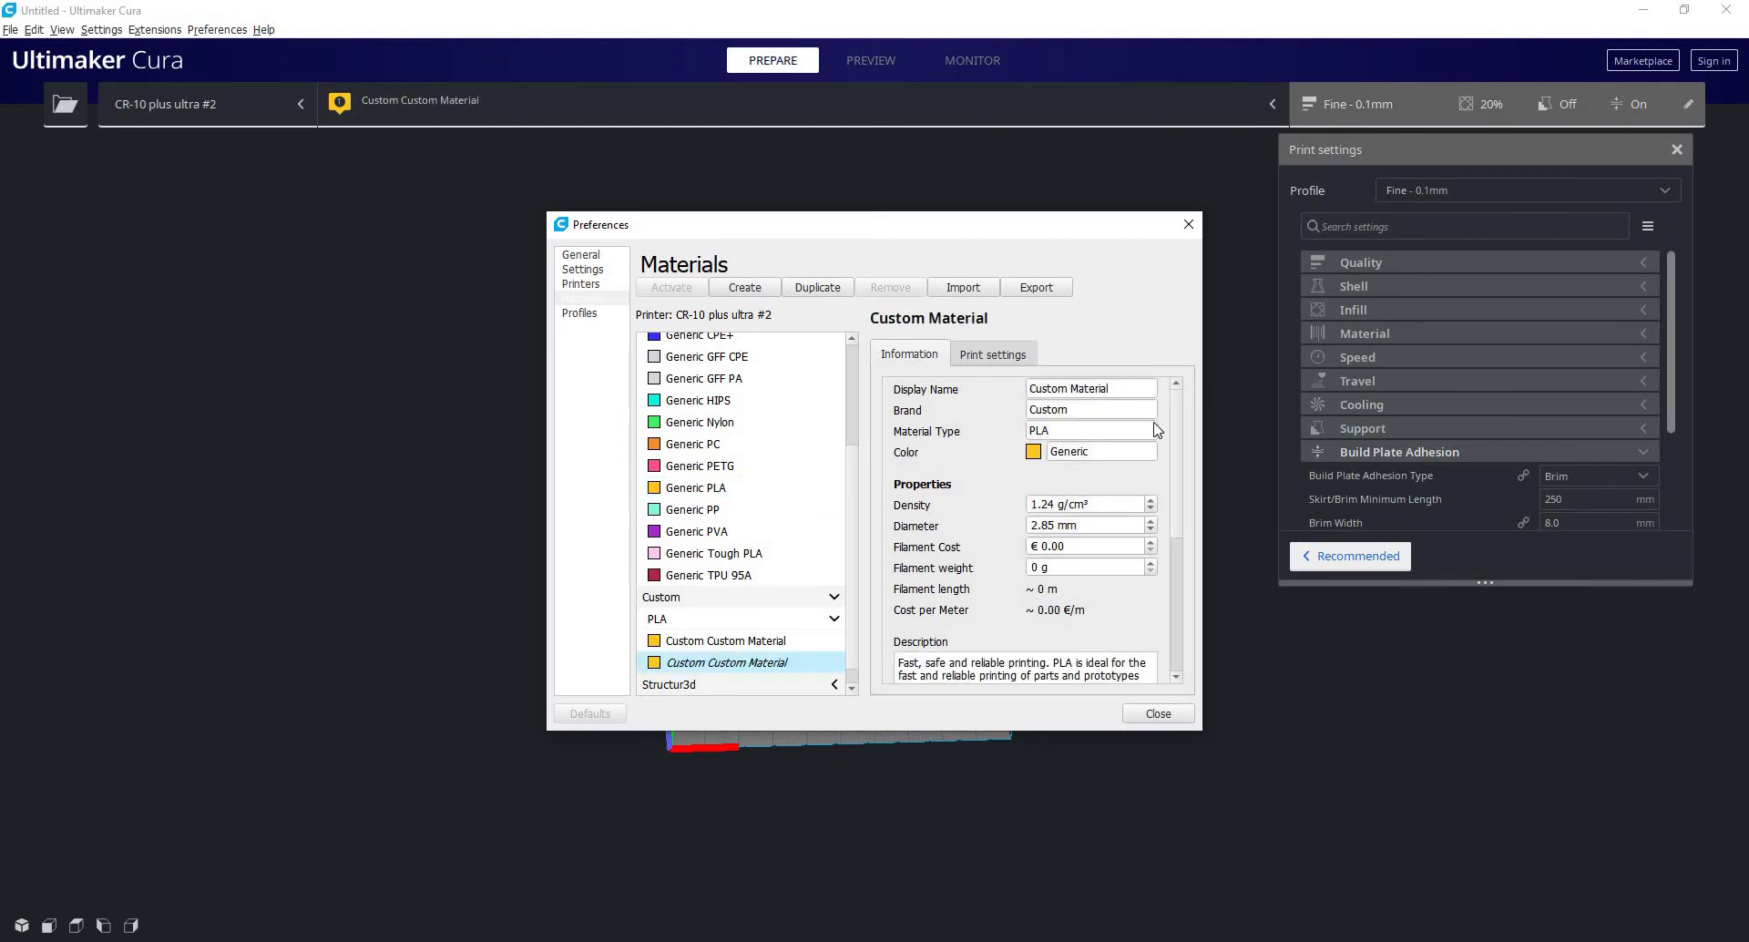
pyautogui.press('Tab')
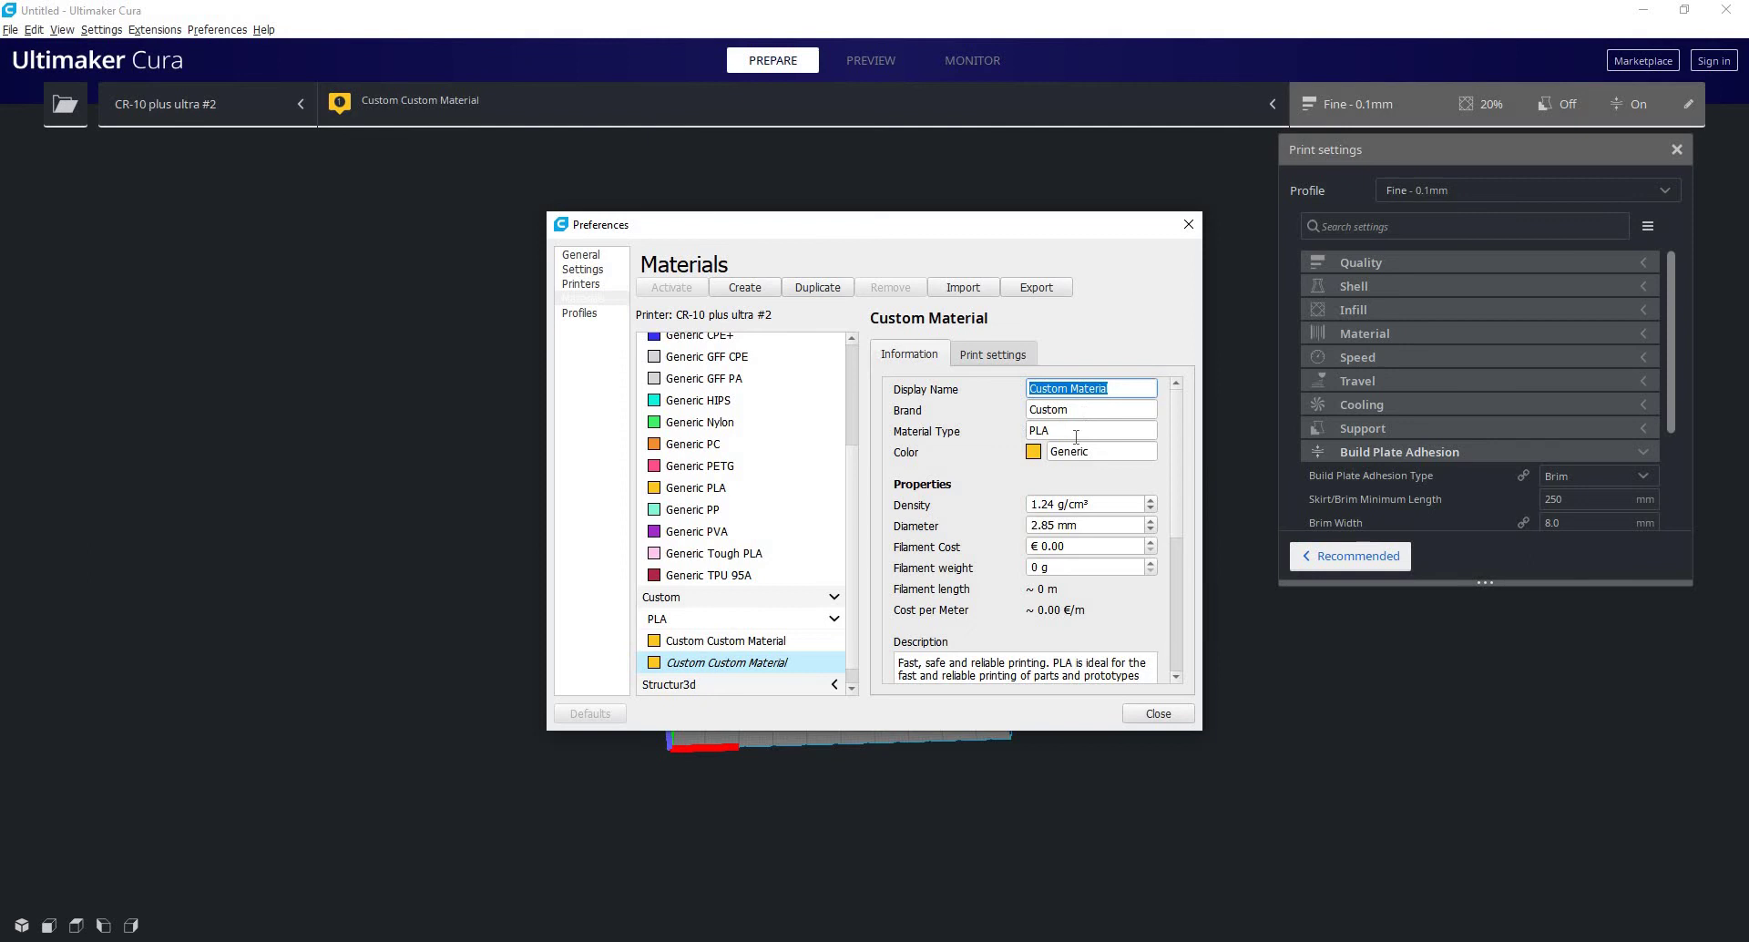
pyautogui.press('Tab')
pyautogui.press('Tab')
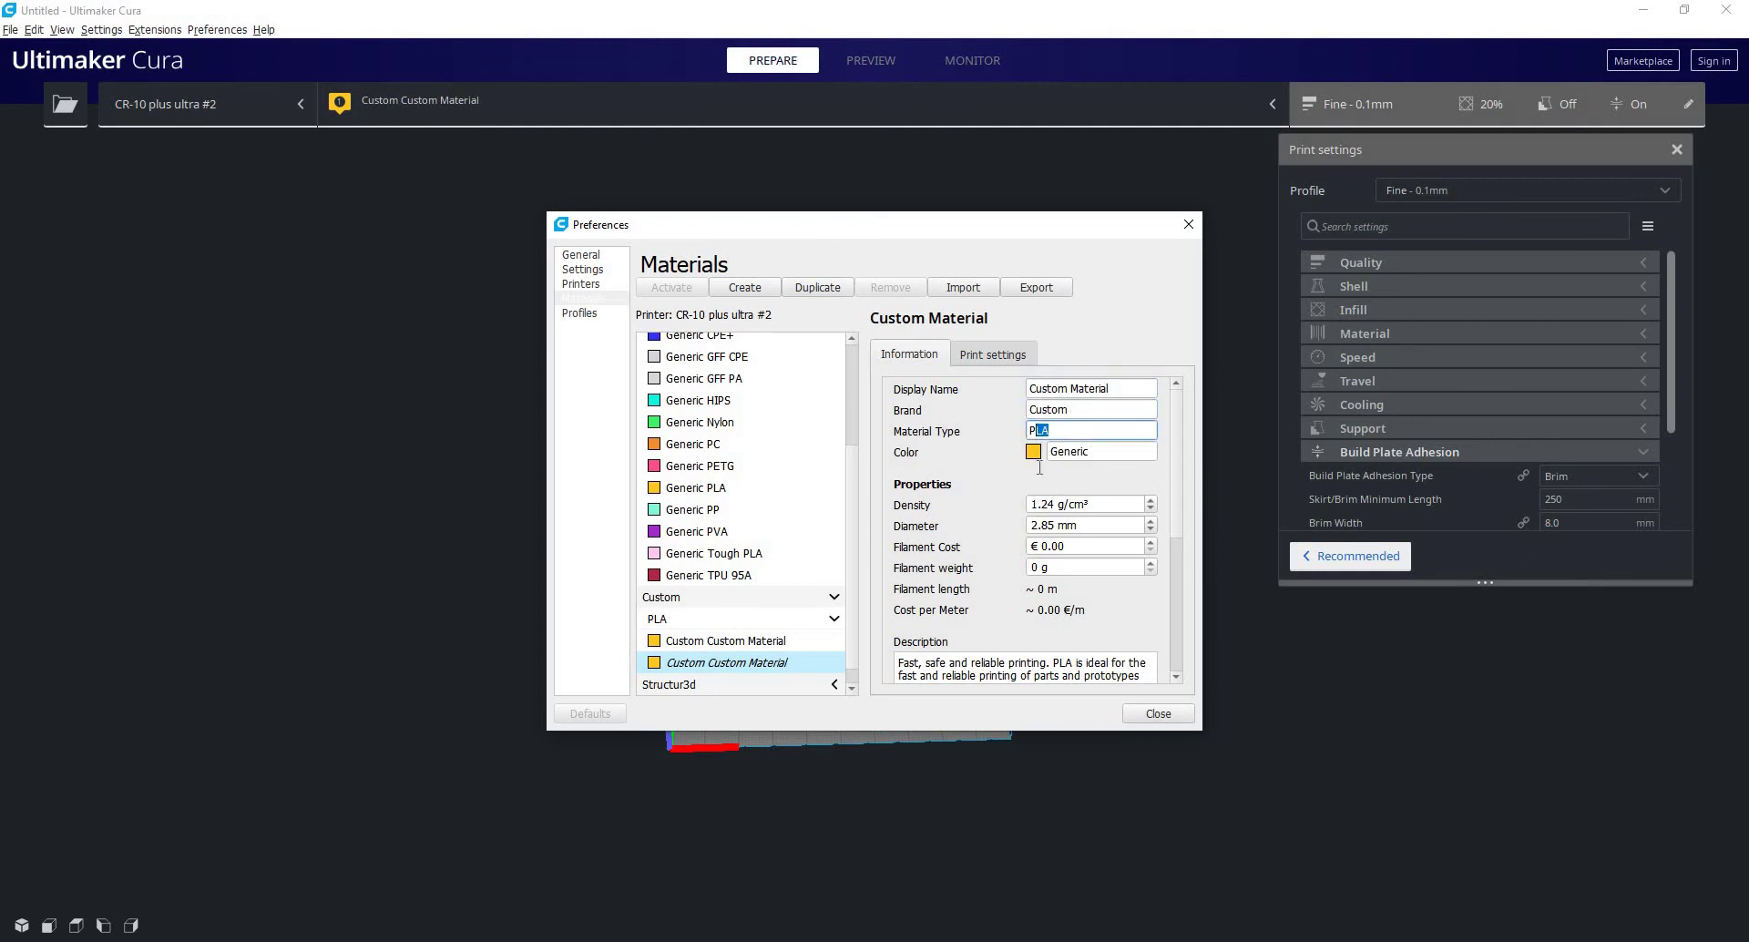
pyautogui.scroll(-1, 1040, 467)
pyautogui.click(1058, 450)
pyautogui.click(1108, 453)
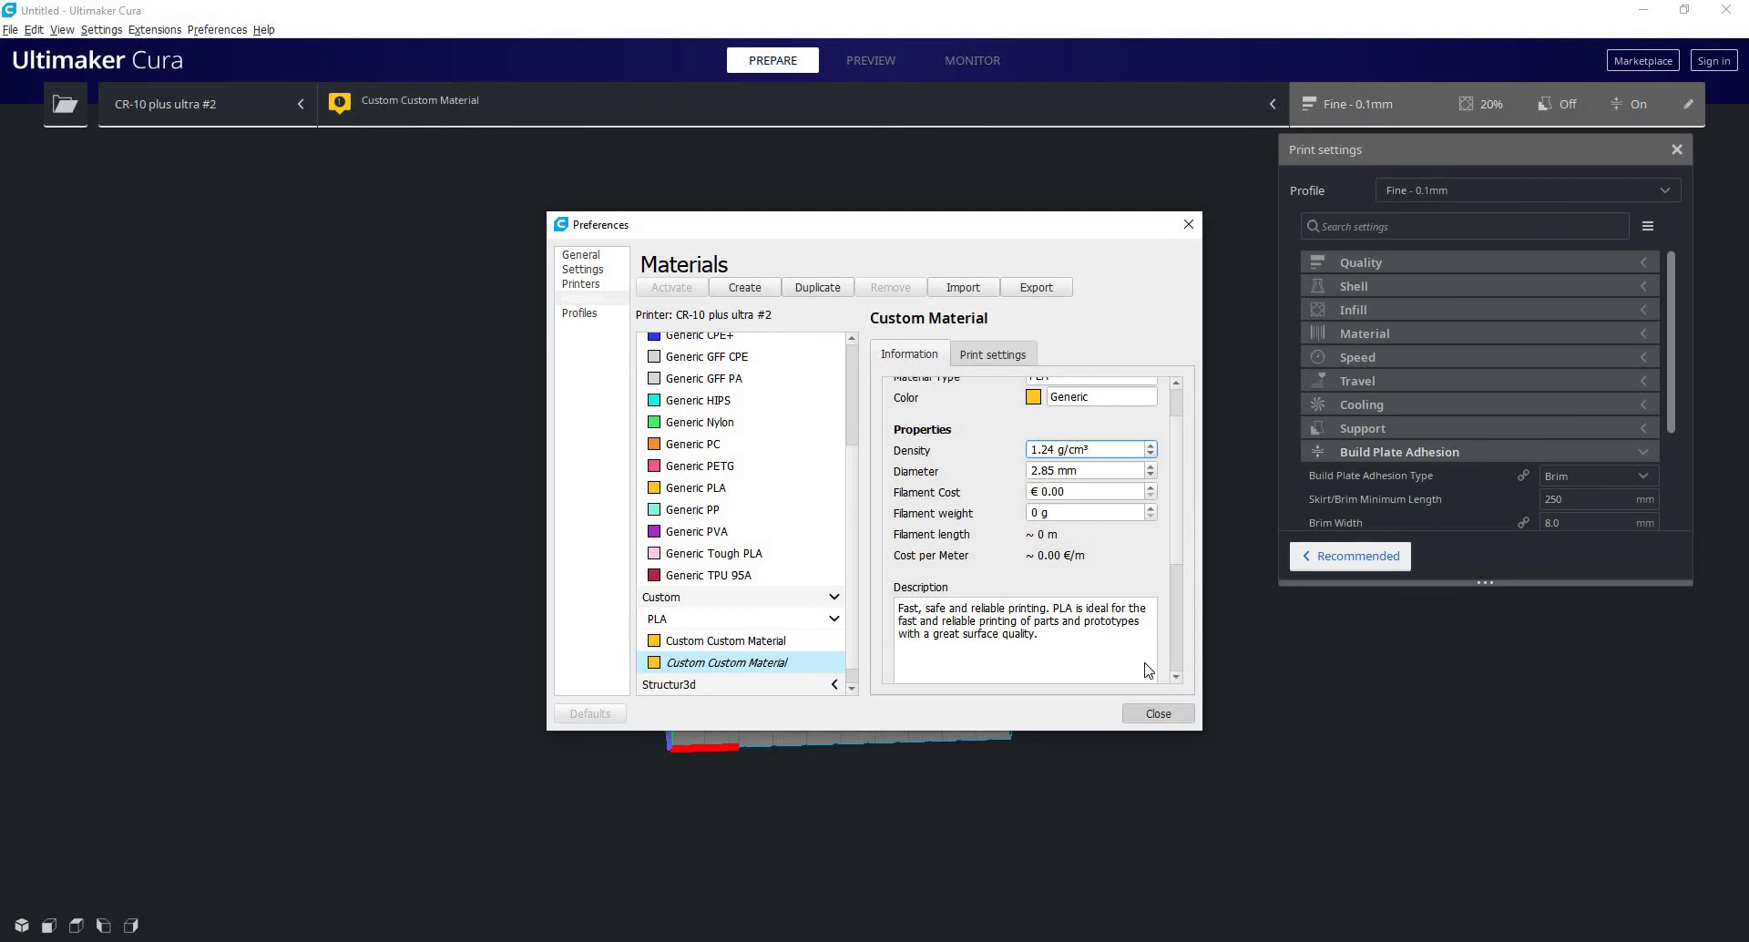
pyautogui.click(1158, 713)
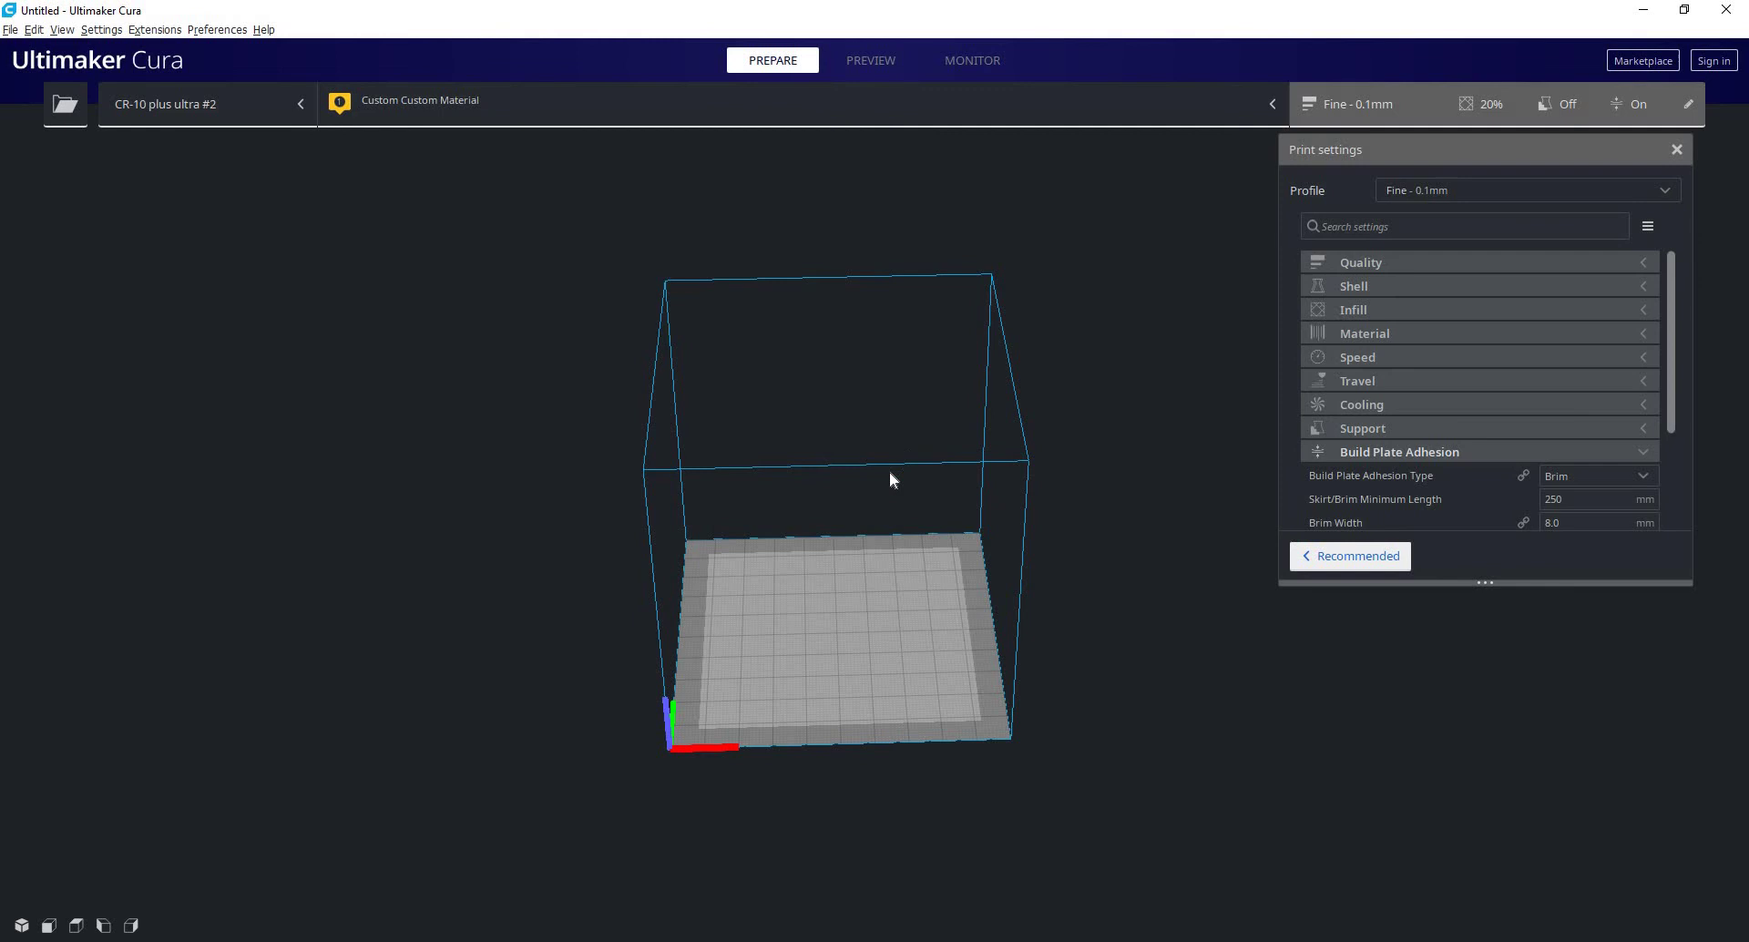
# Pan the build volume view and open the configured printers list.
pyautogui.moveTo(802, 471); pyautogui.dragTo(789, 416, button='middle')
pyautogui.click(298, 104)
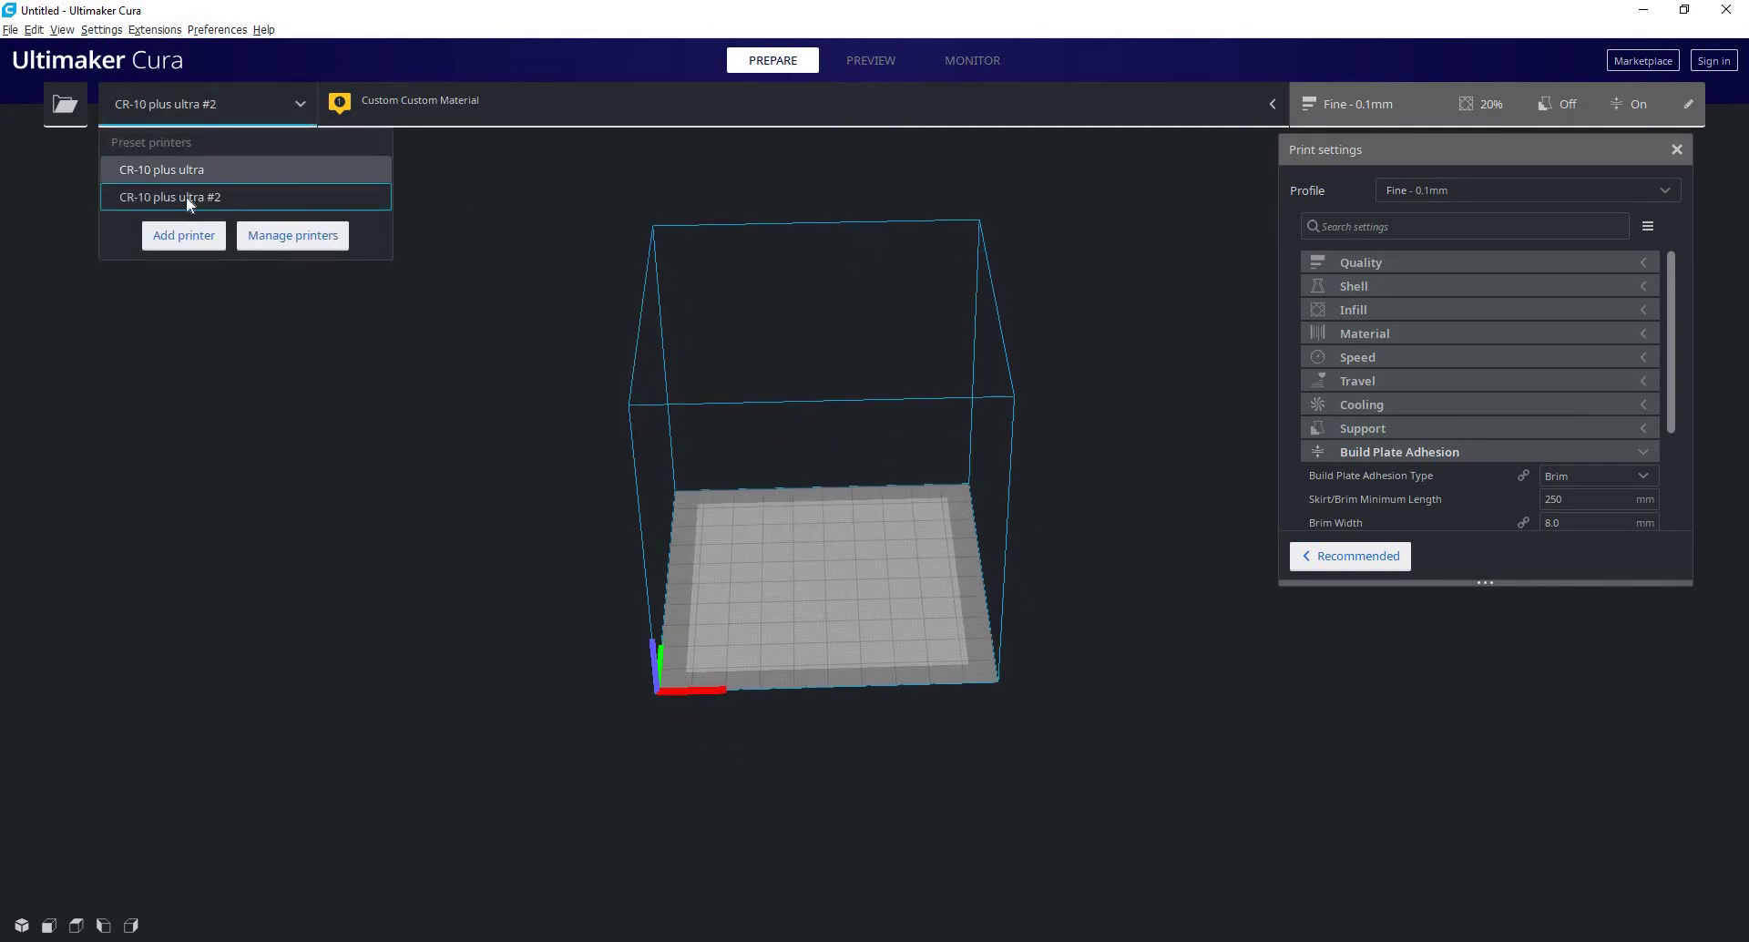
pyautogui.click(405, 229)
pyautogui.click(287, 106)
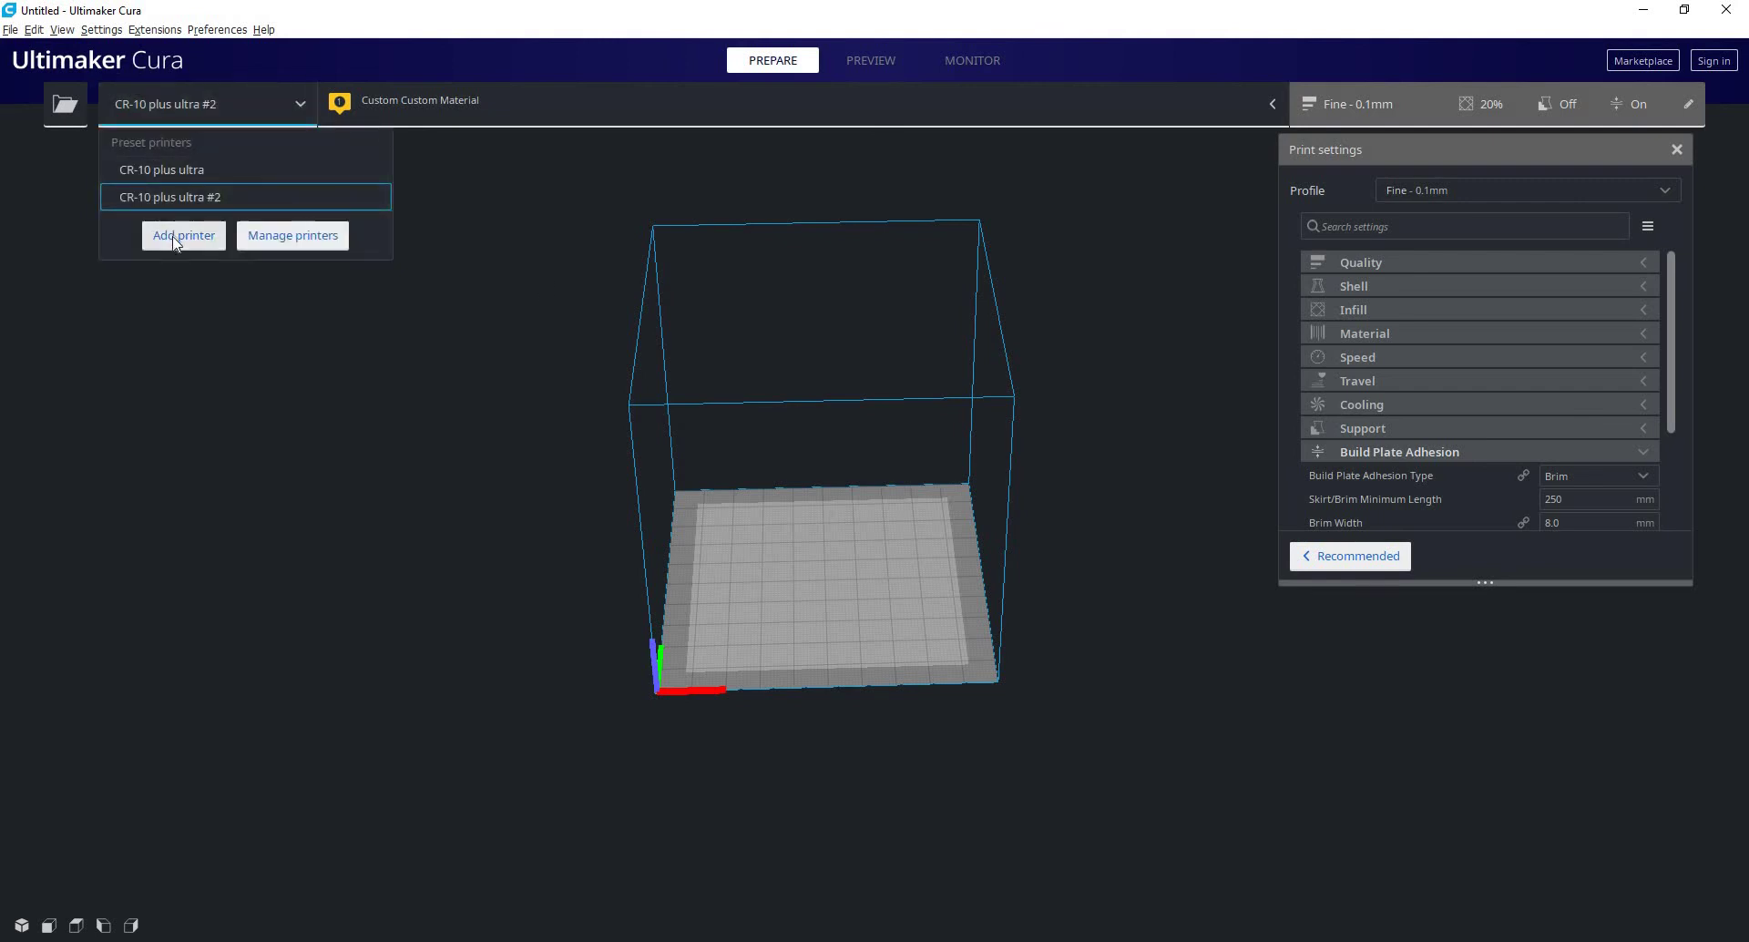
# Browse non-networked models like Ultimaker 2 Extended+ without adding any, then reopen the printer list.
pyautogui.click(176, 239)
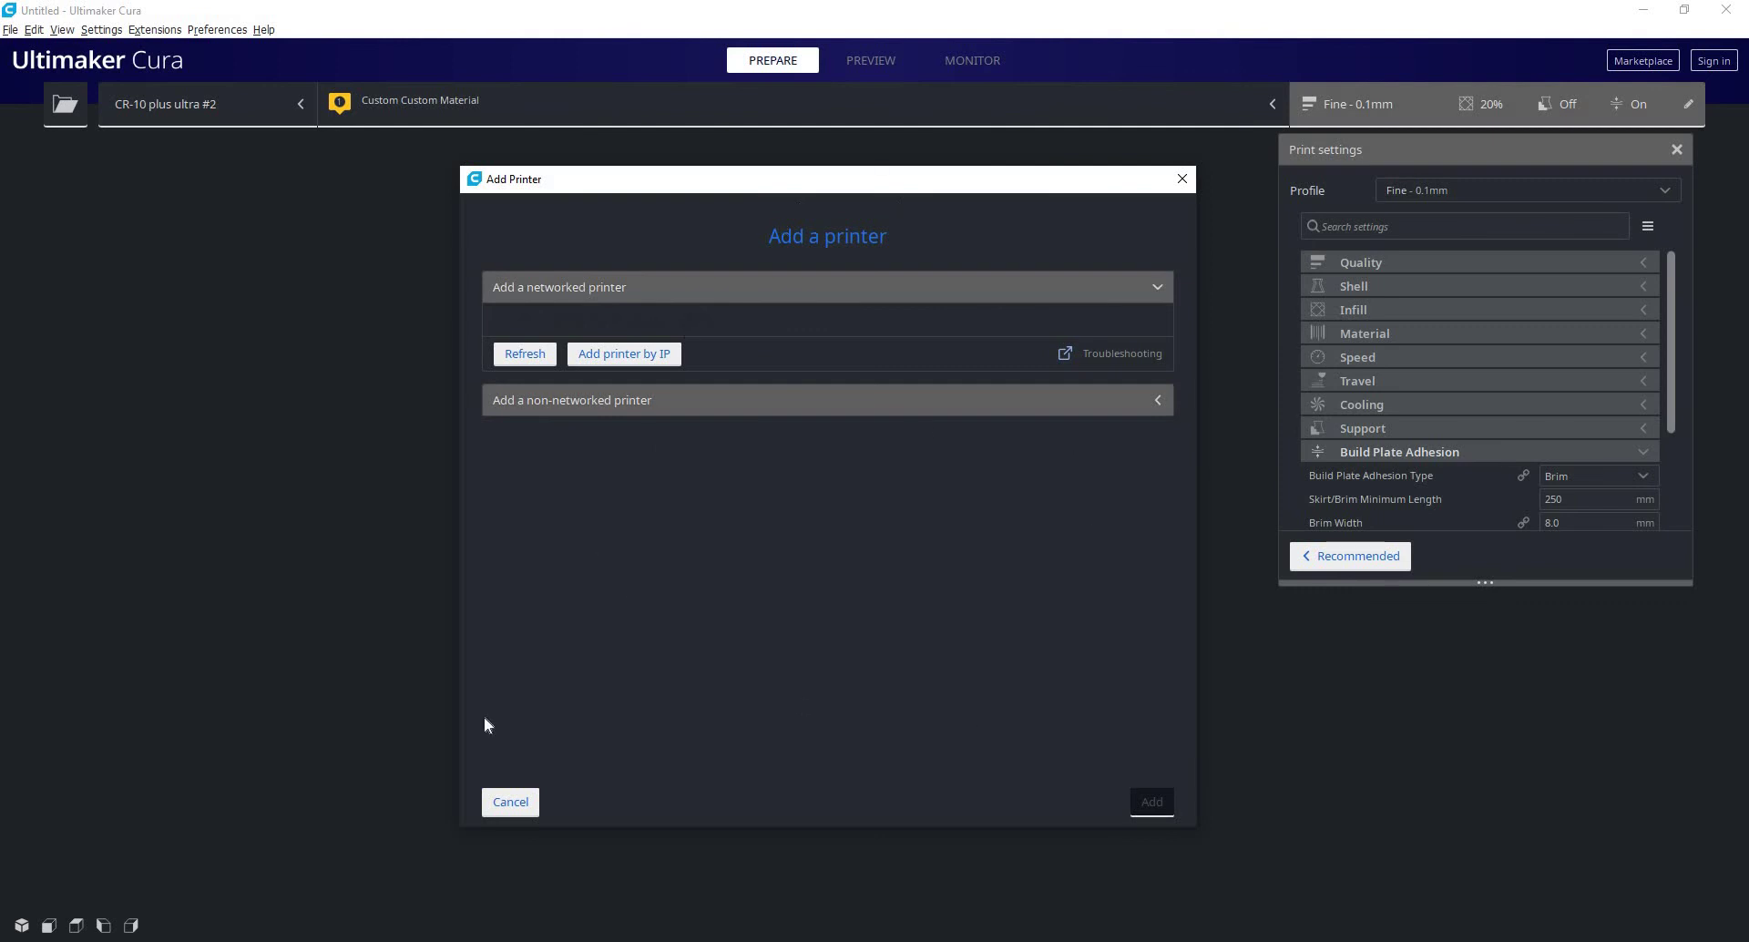
pyautogui.click(656, 401)
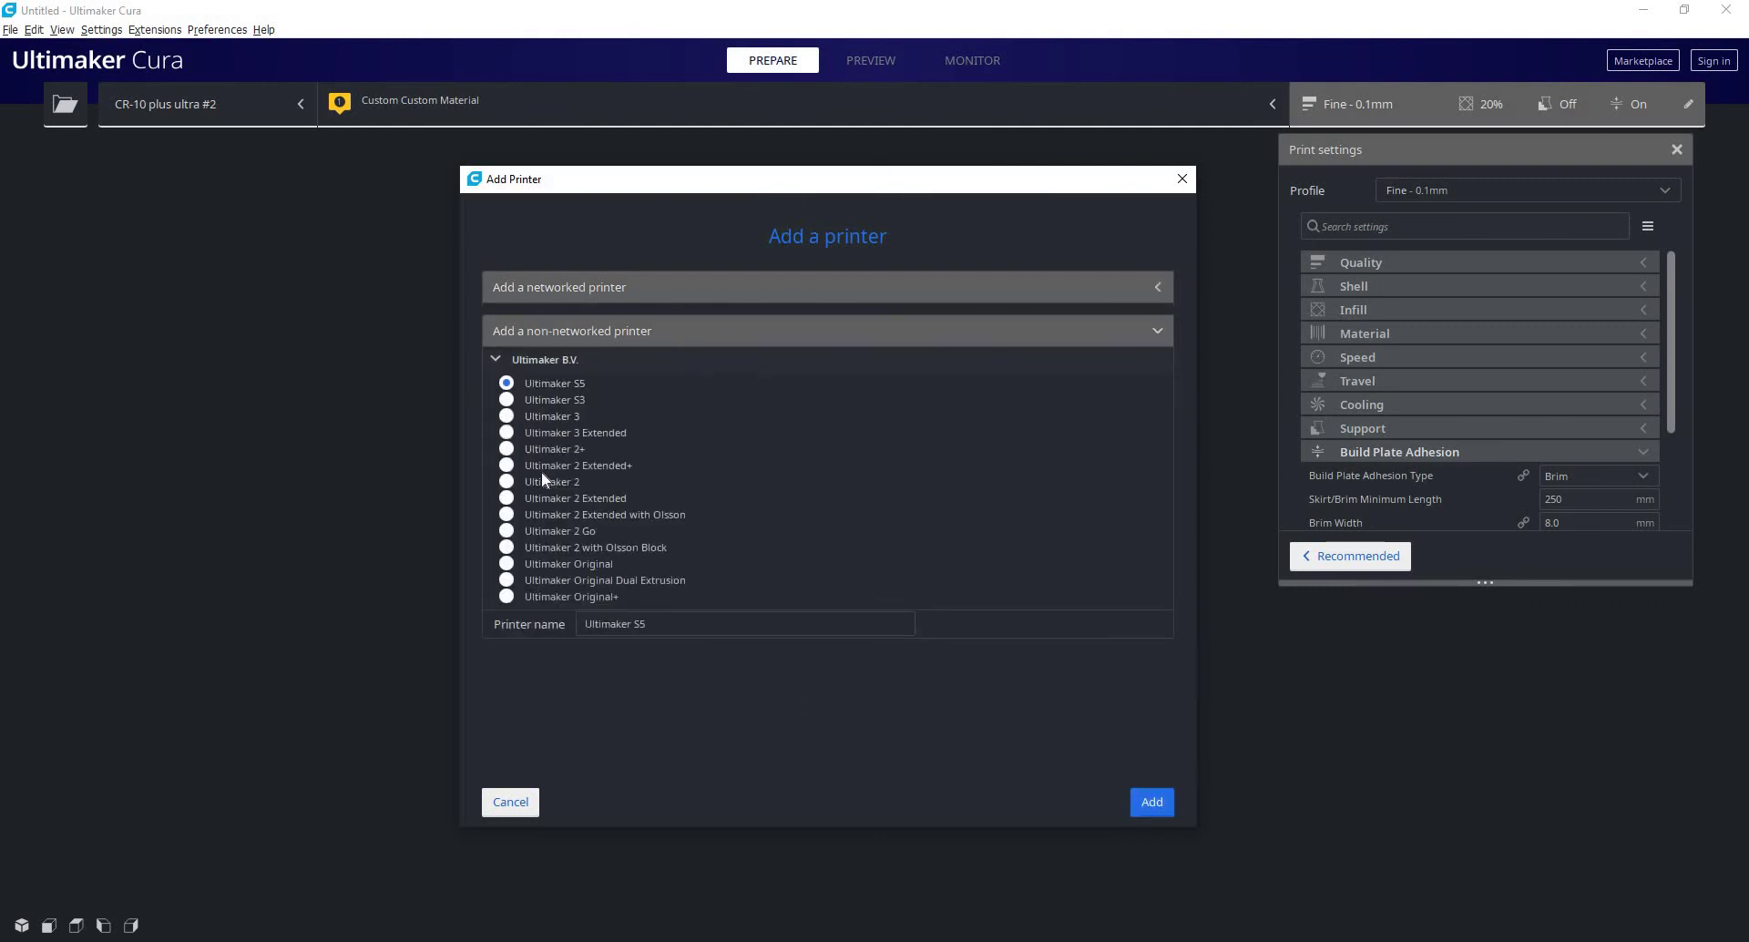
pyautogui.click(543, 467)
pyautogui.click(1185, 178)
pyautogui.click(271, 115)
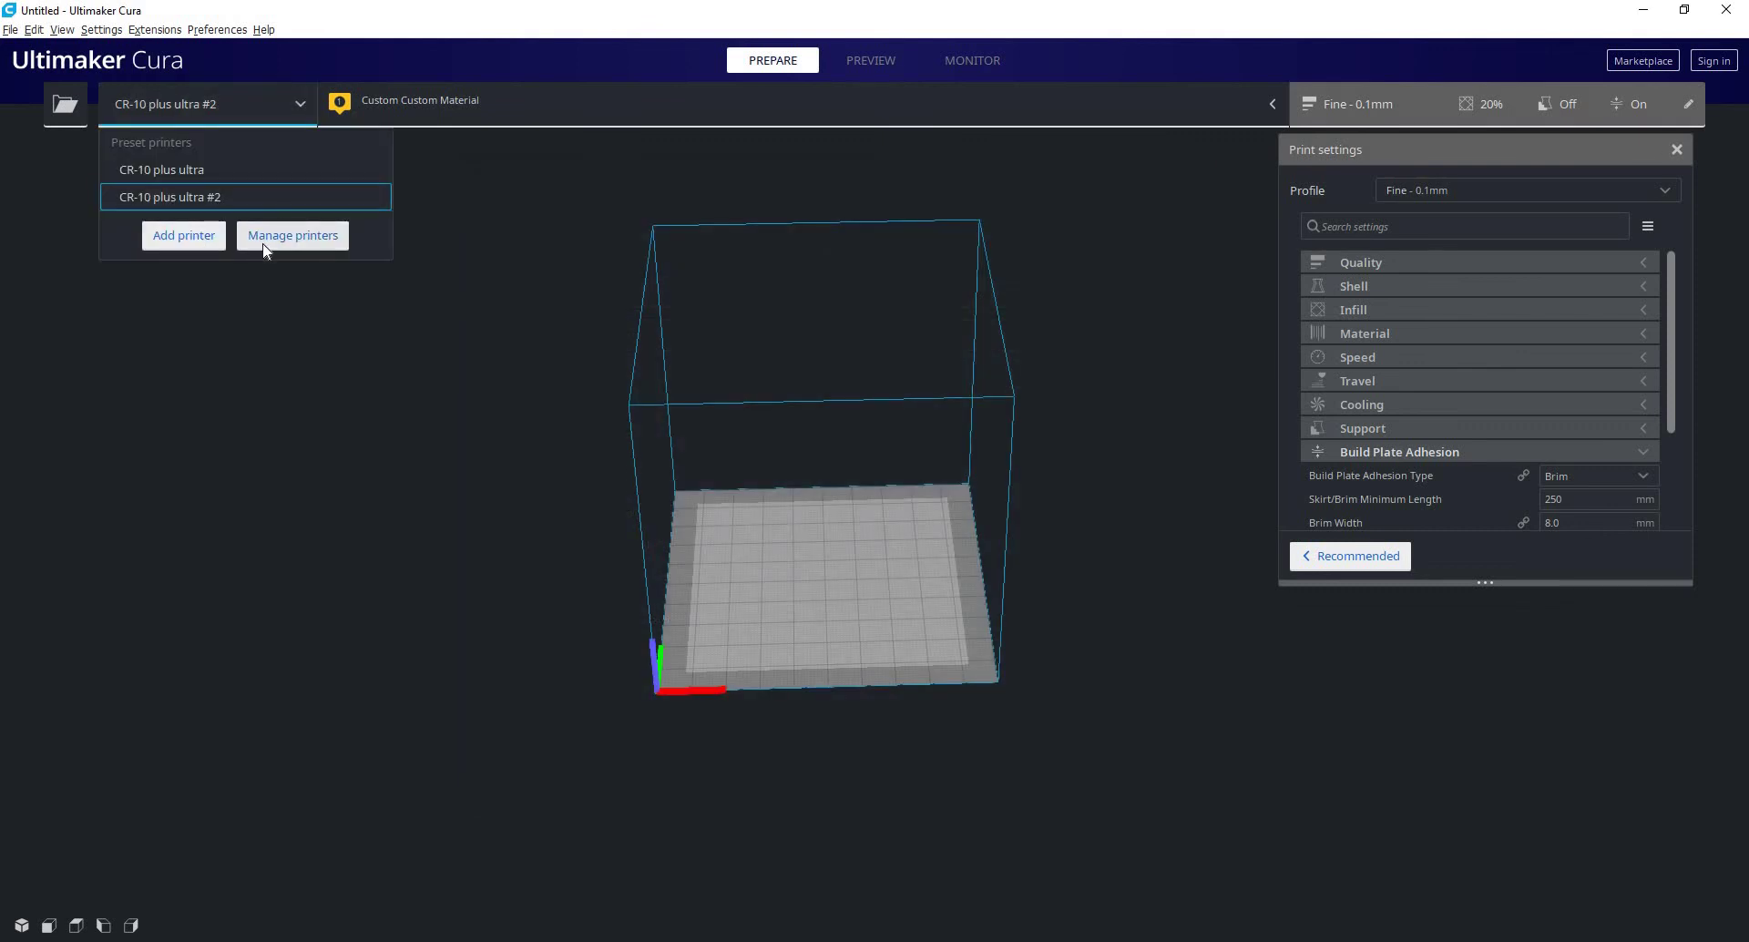
# In Manage printers, view CR-10 plus ultra, then reselect CR-10 plus ultra #2.
pyautogui.click(265, 239)
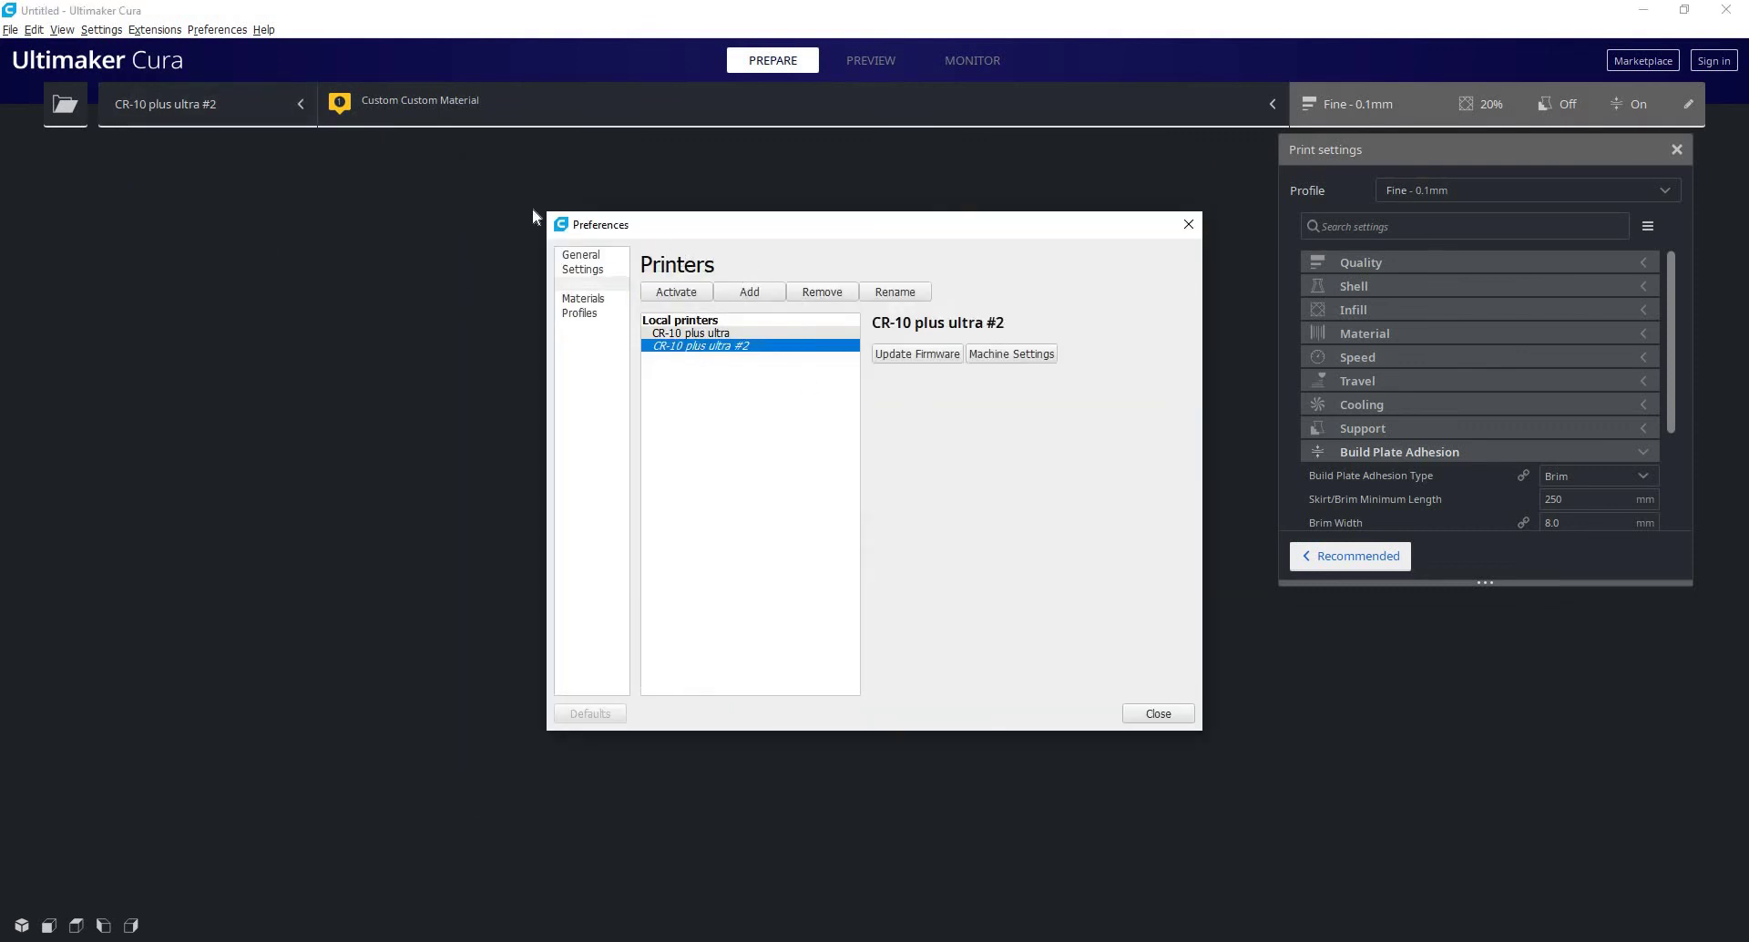
pyautogui.click(729, 335)
pyautogui.click(729, 346)
# Step through the Materials, Profiles and Settings pages, close Preferences, and expand Quality.
pyautogui.click(583, 300)
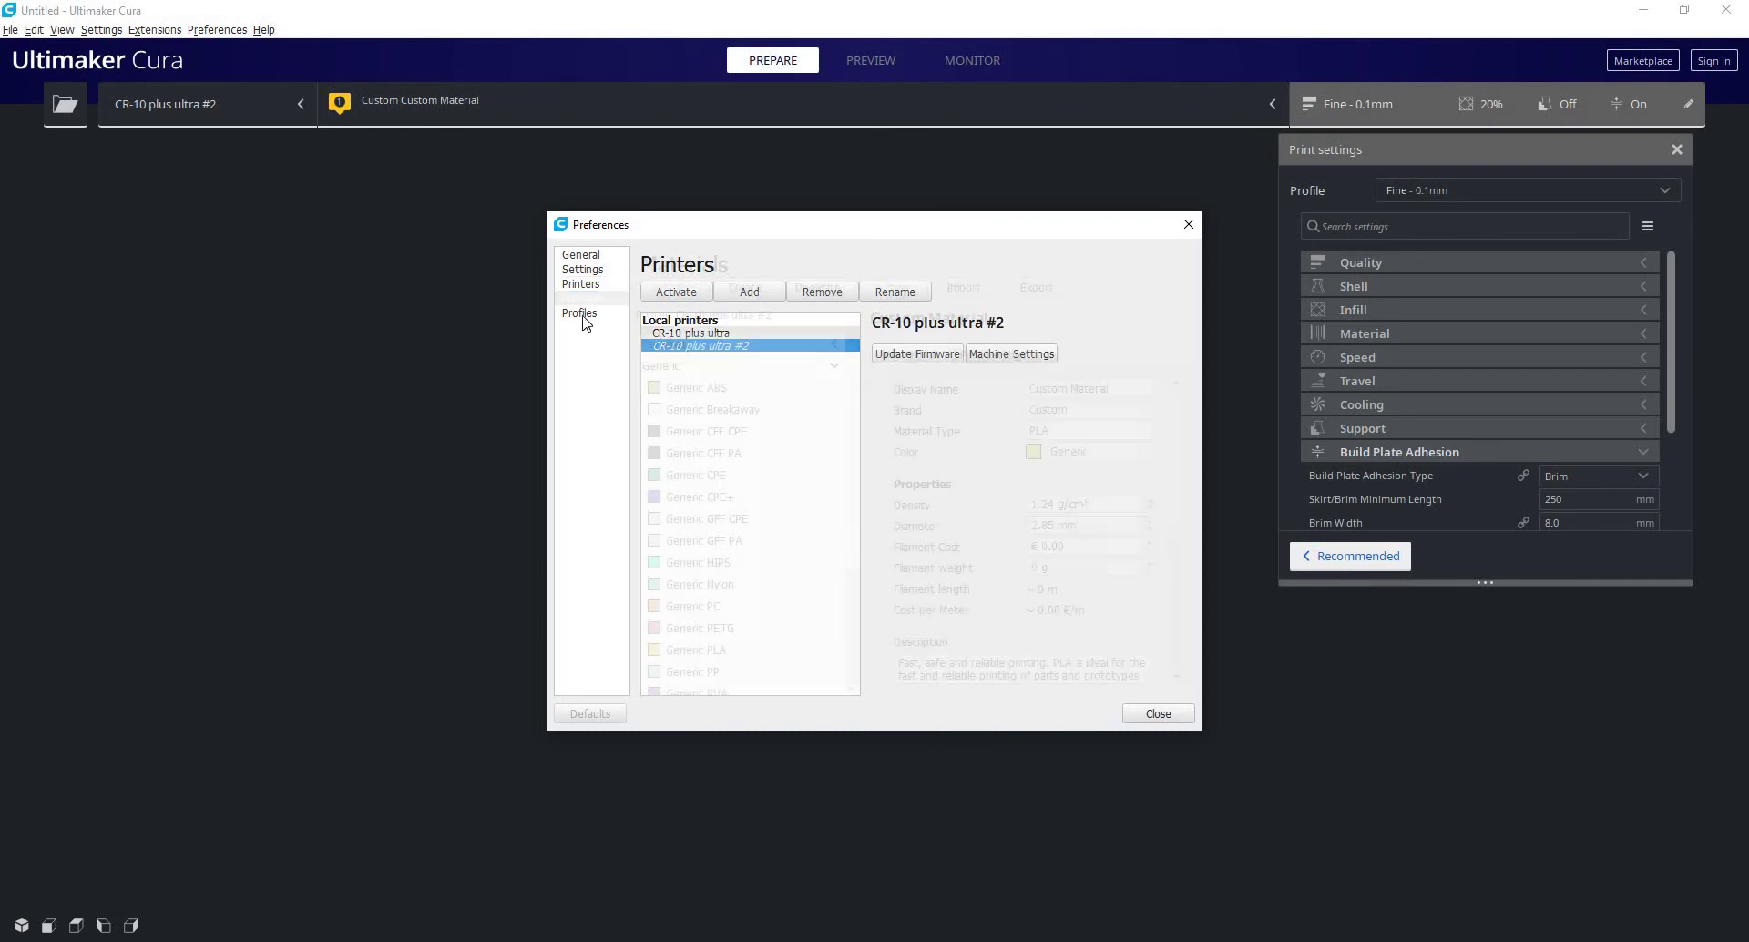
pyautogui.click(579, 313)
pyautogui.click(585, 269)
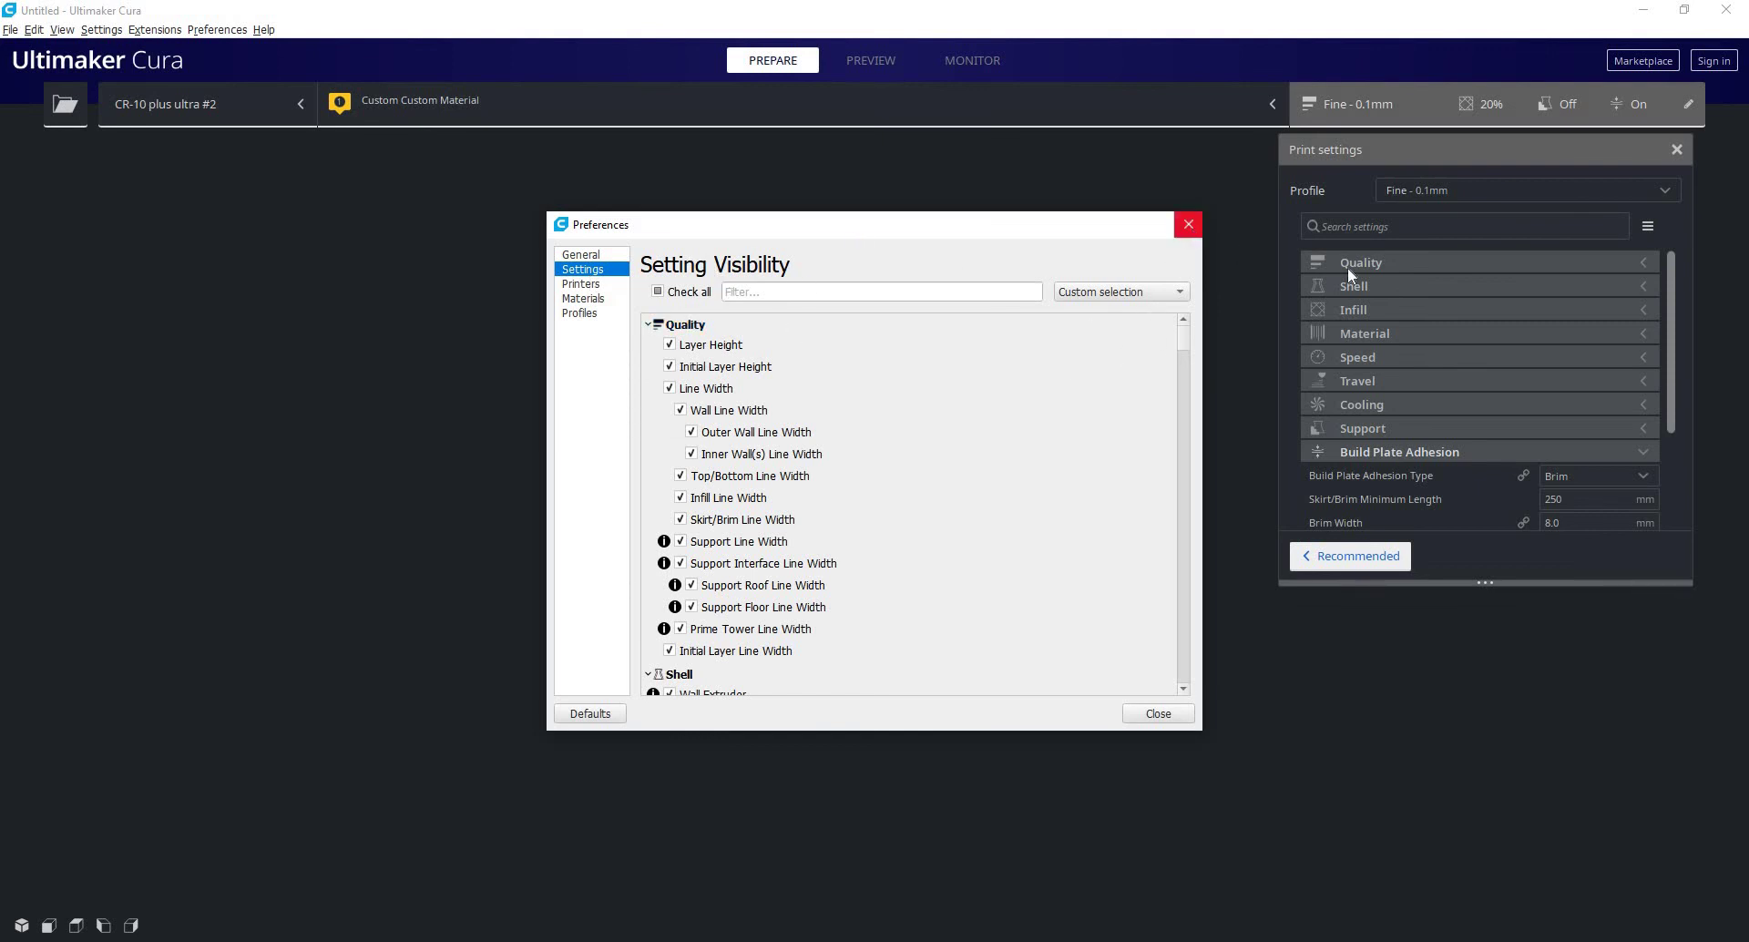
pyautogui.click(1188, 224)
pyautogui.click(1472, 266)
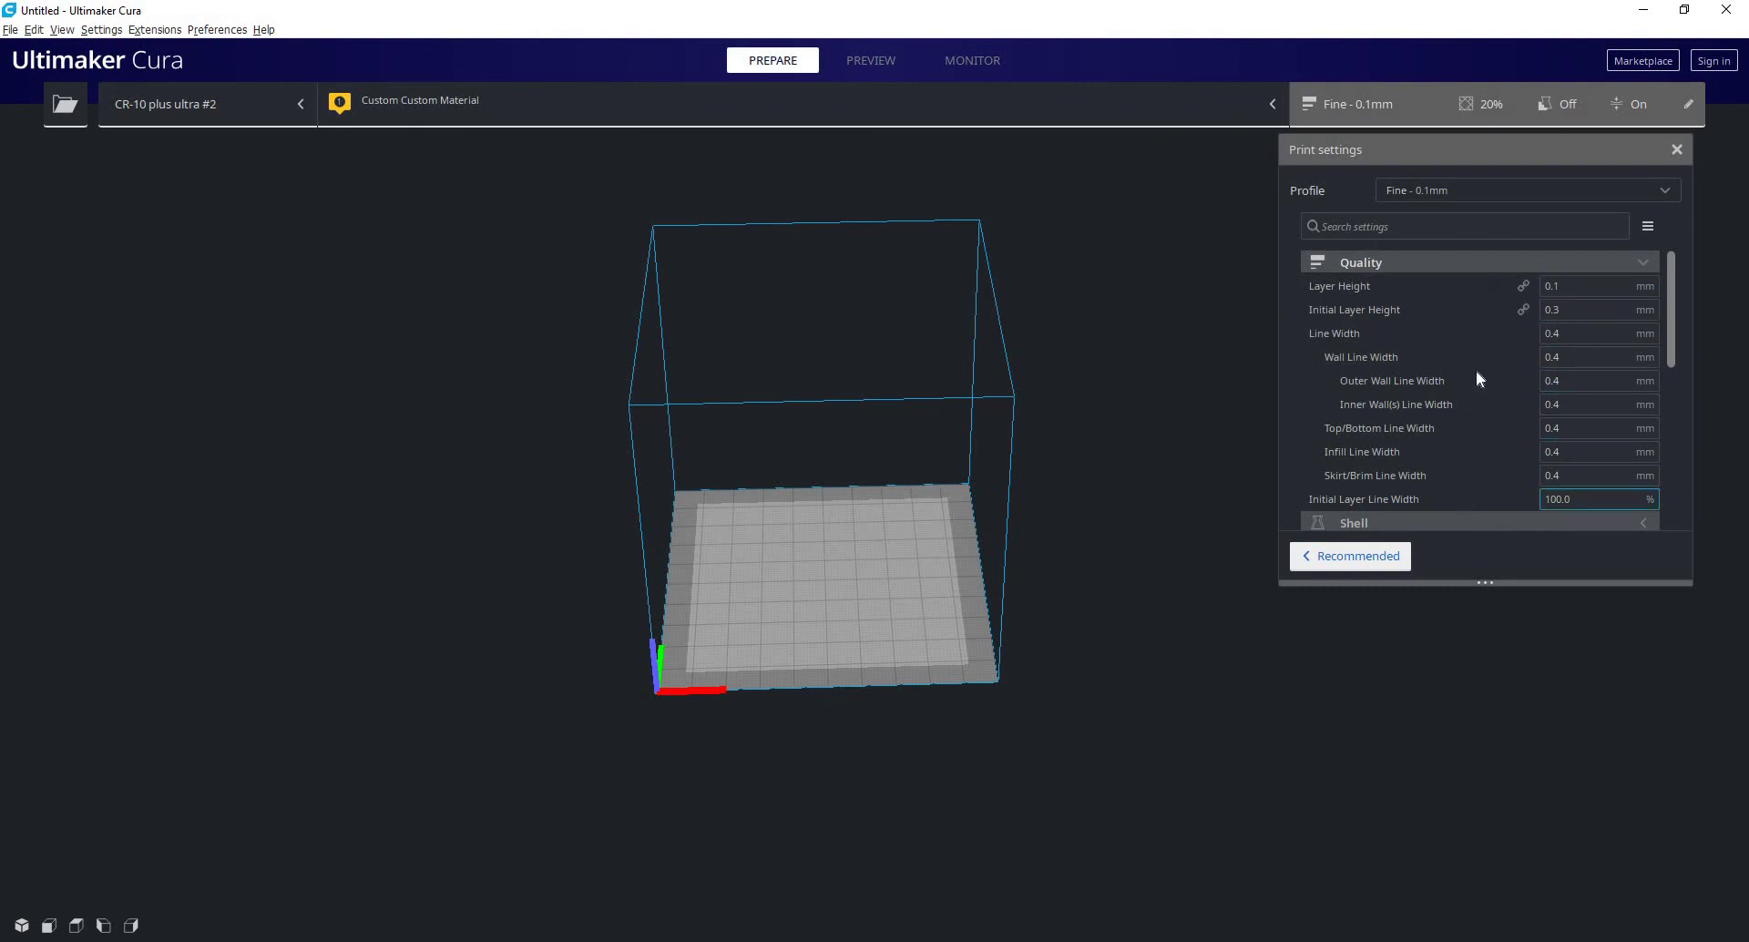
# Apply the Basic visibility preset and expand the Shell, Infill and Material categories.
pyautogui.click(1648, 226)
pyautogui.click(1609, 271)
pyautogui.click(1504, 312)
pyautogui.scroll(-3, 1440, 410)
pyautogui.click(1440, 400)
pyautogui.scroll(-2, 1443, 396)
pyautogui.click(1441, 391)
pyautogui.scroll(3, 1443, 396)
# Switch the visibility preset to All, then back to Basic.
pyautogui.click(1650, 226)
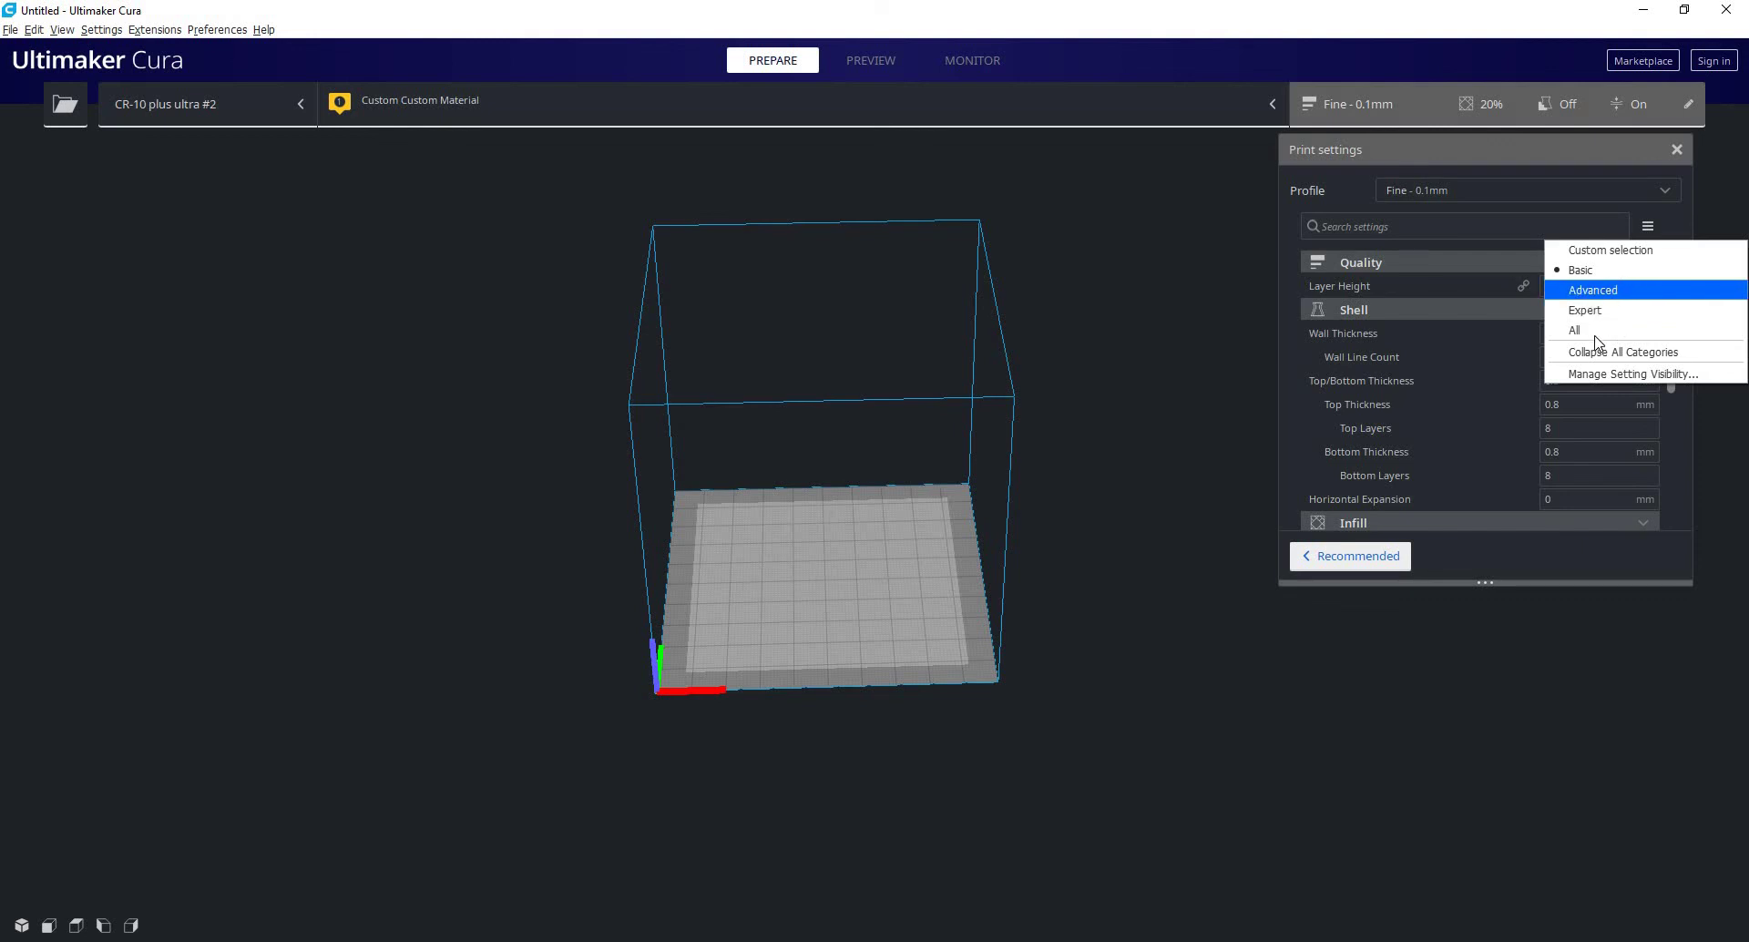
pyautogui.click(1594, 333)
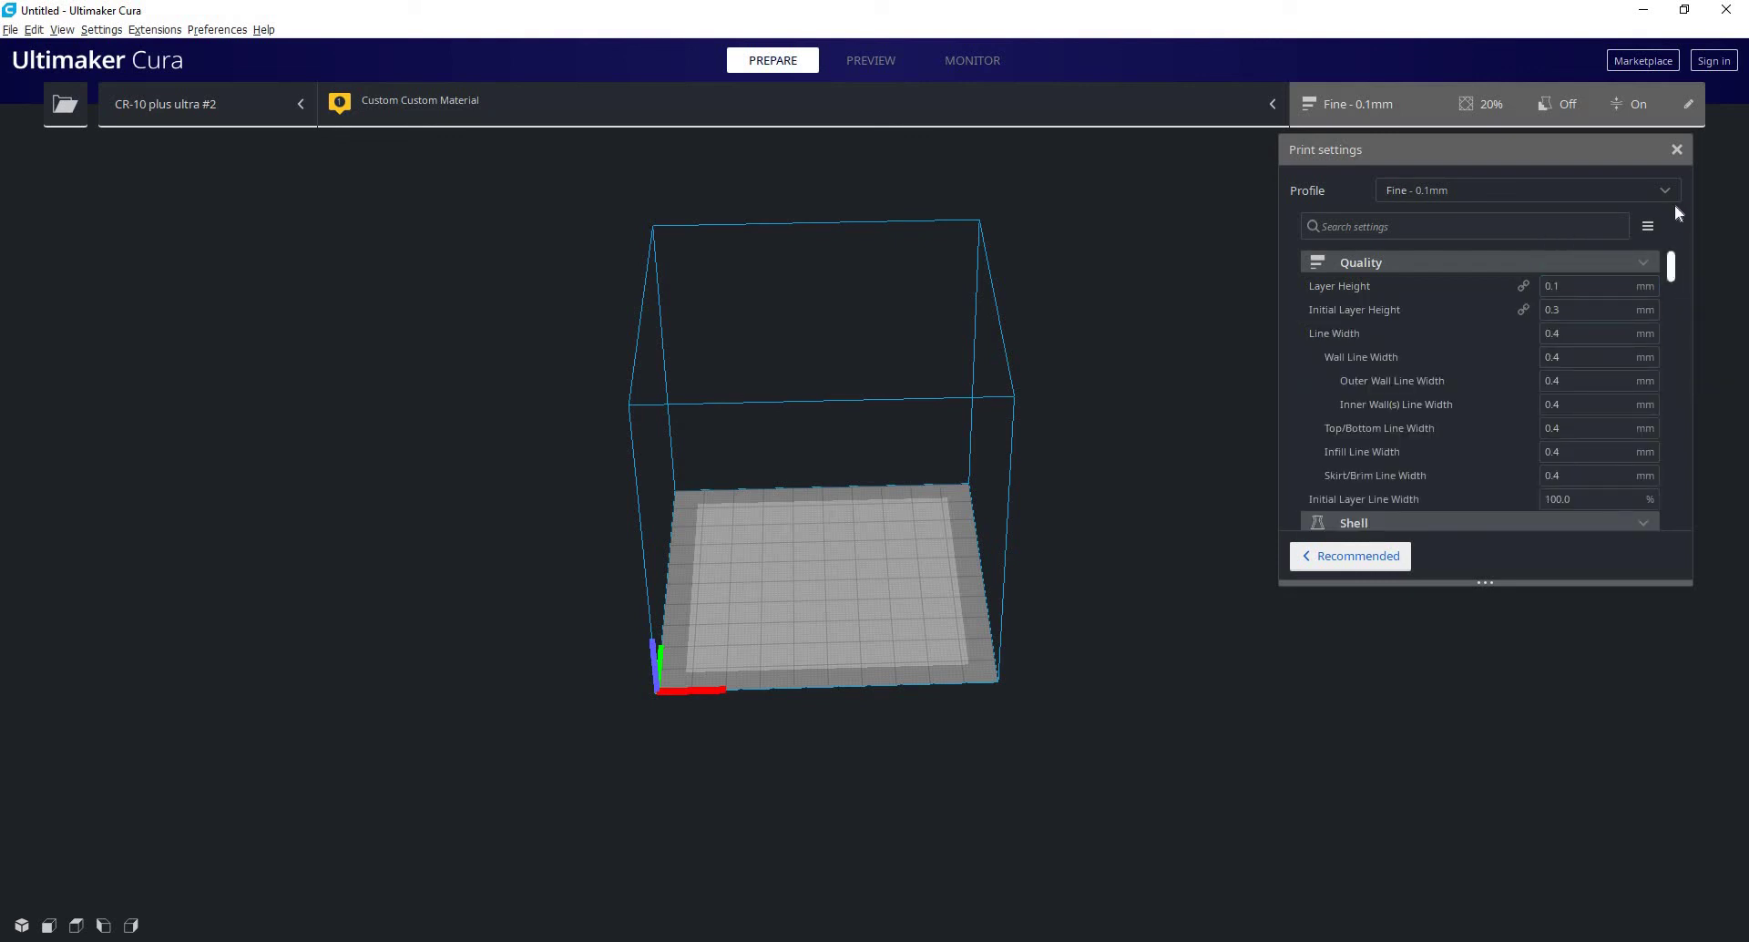
pyautogui.click(1648, 227)
pyautogui.click(1629, 270)
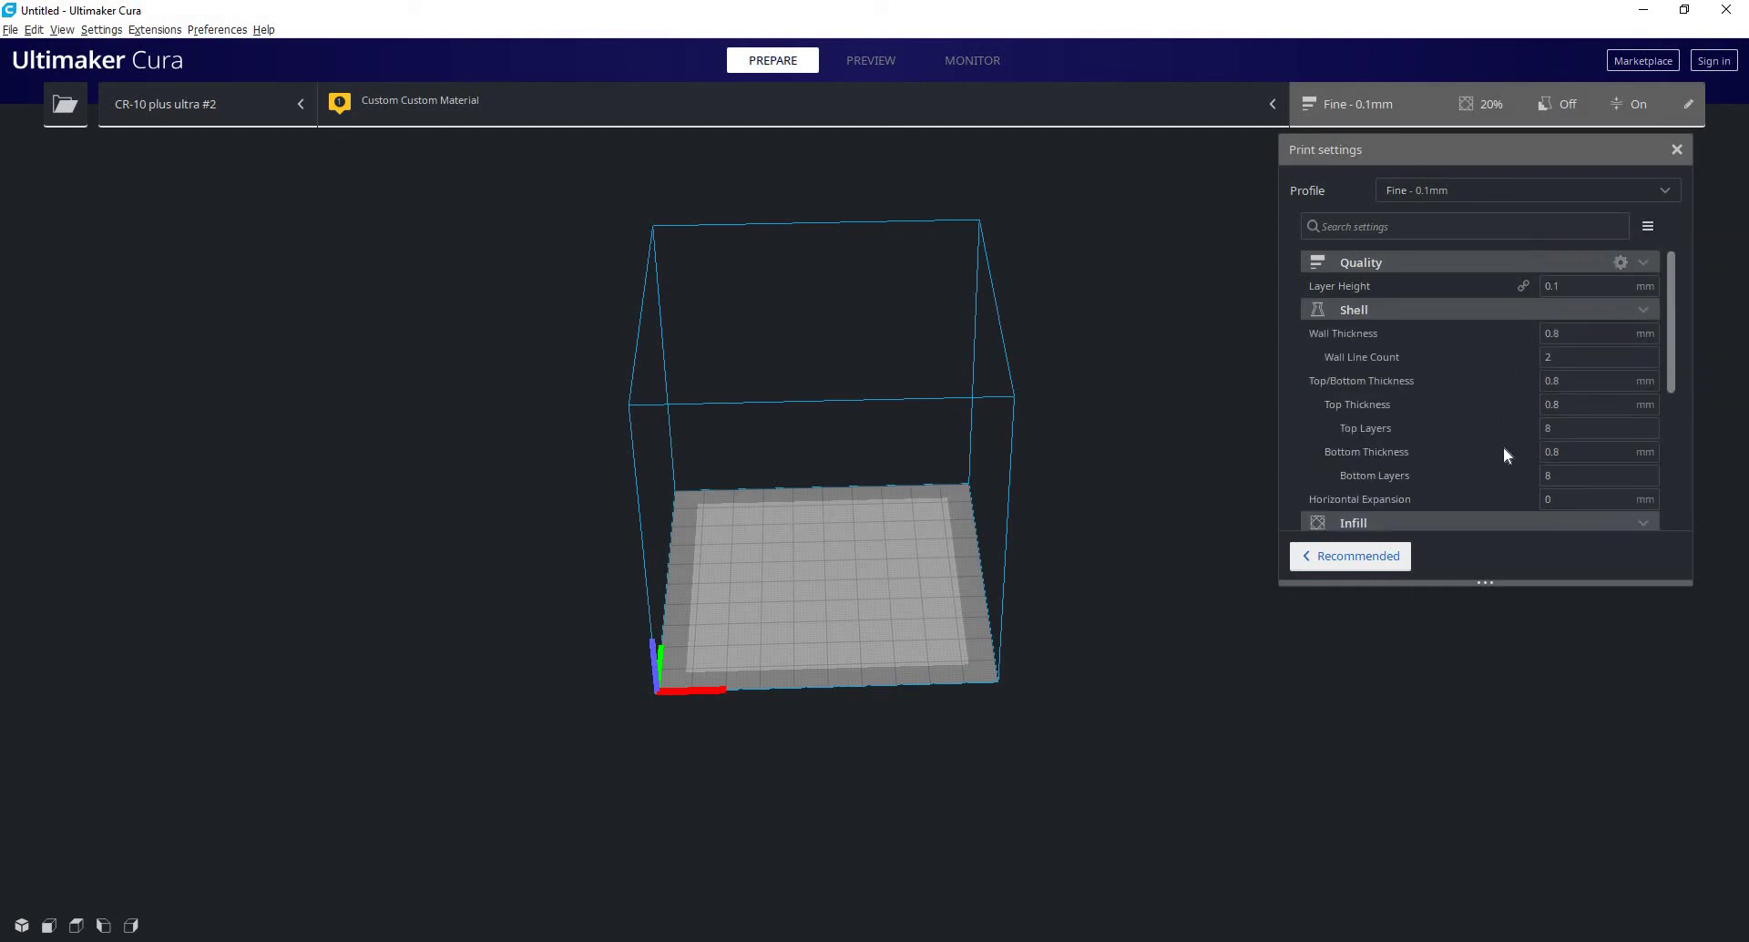
# Collapse Shell and open Setting Visibility preferences from the Quality gear.
pyautogui.click(1649, 227)
pyautogui.click(1343, 281)
pyautogui.moveTo(1342, 285)
pyautogui.click(1469, 308)
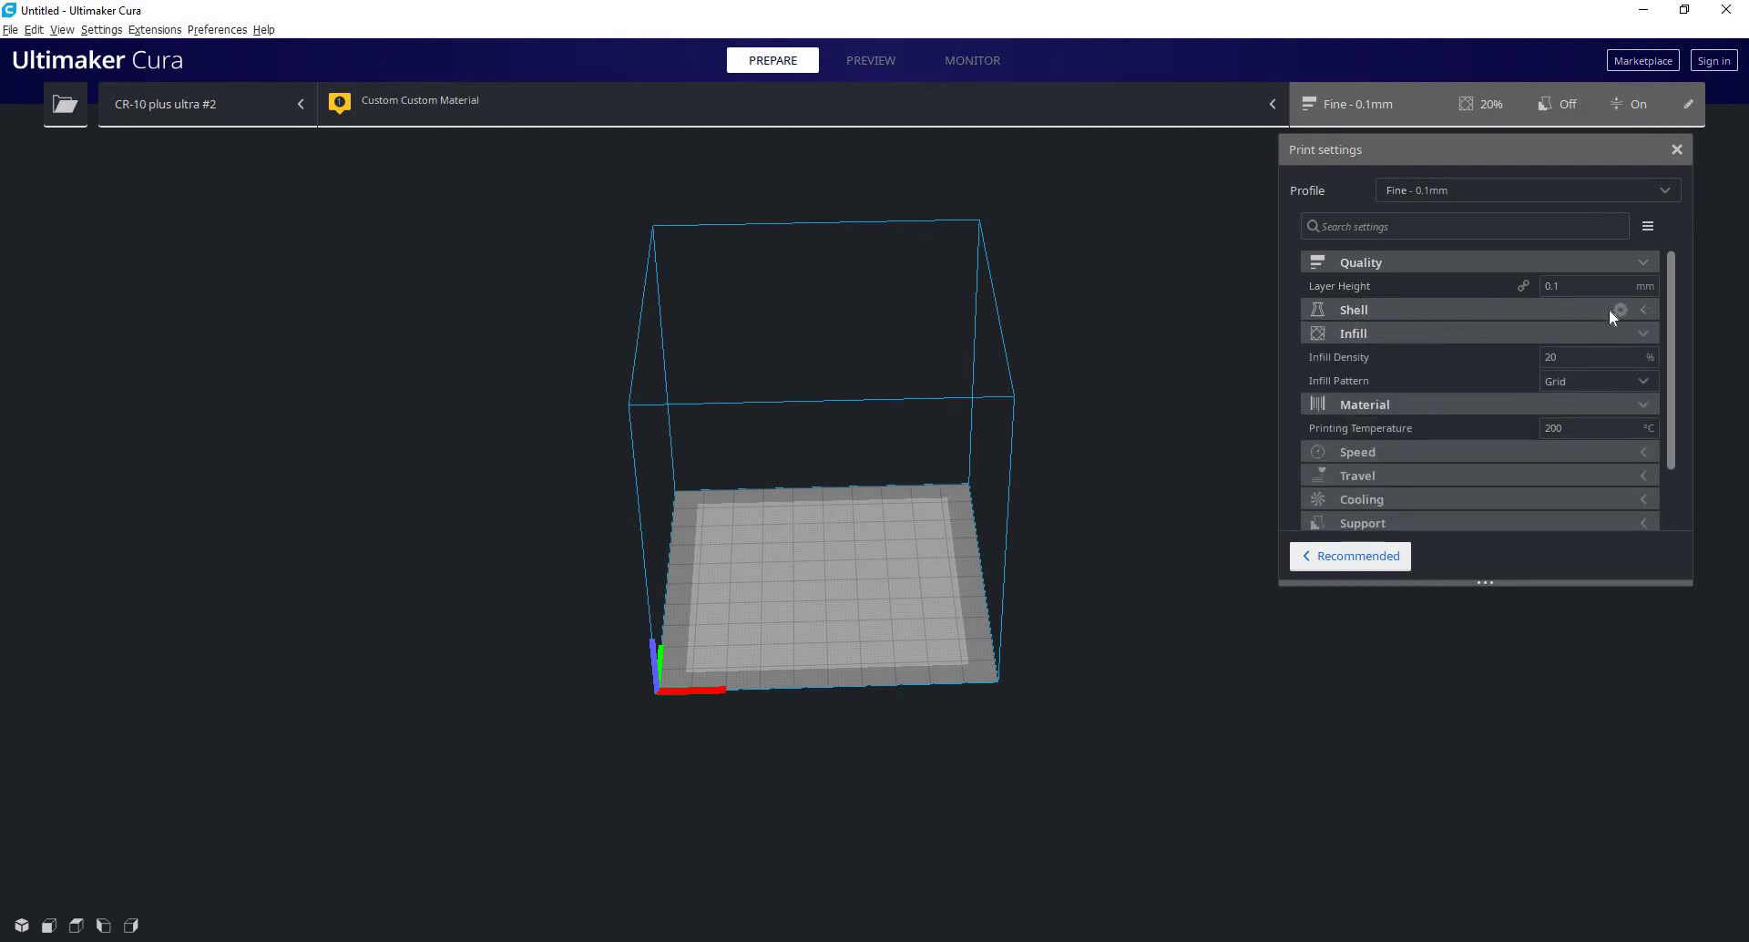
pyautogui.click(1620, 263)
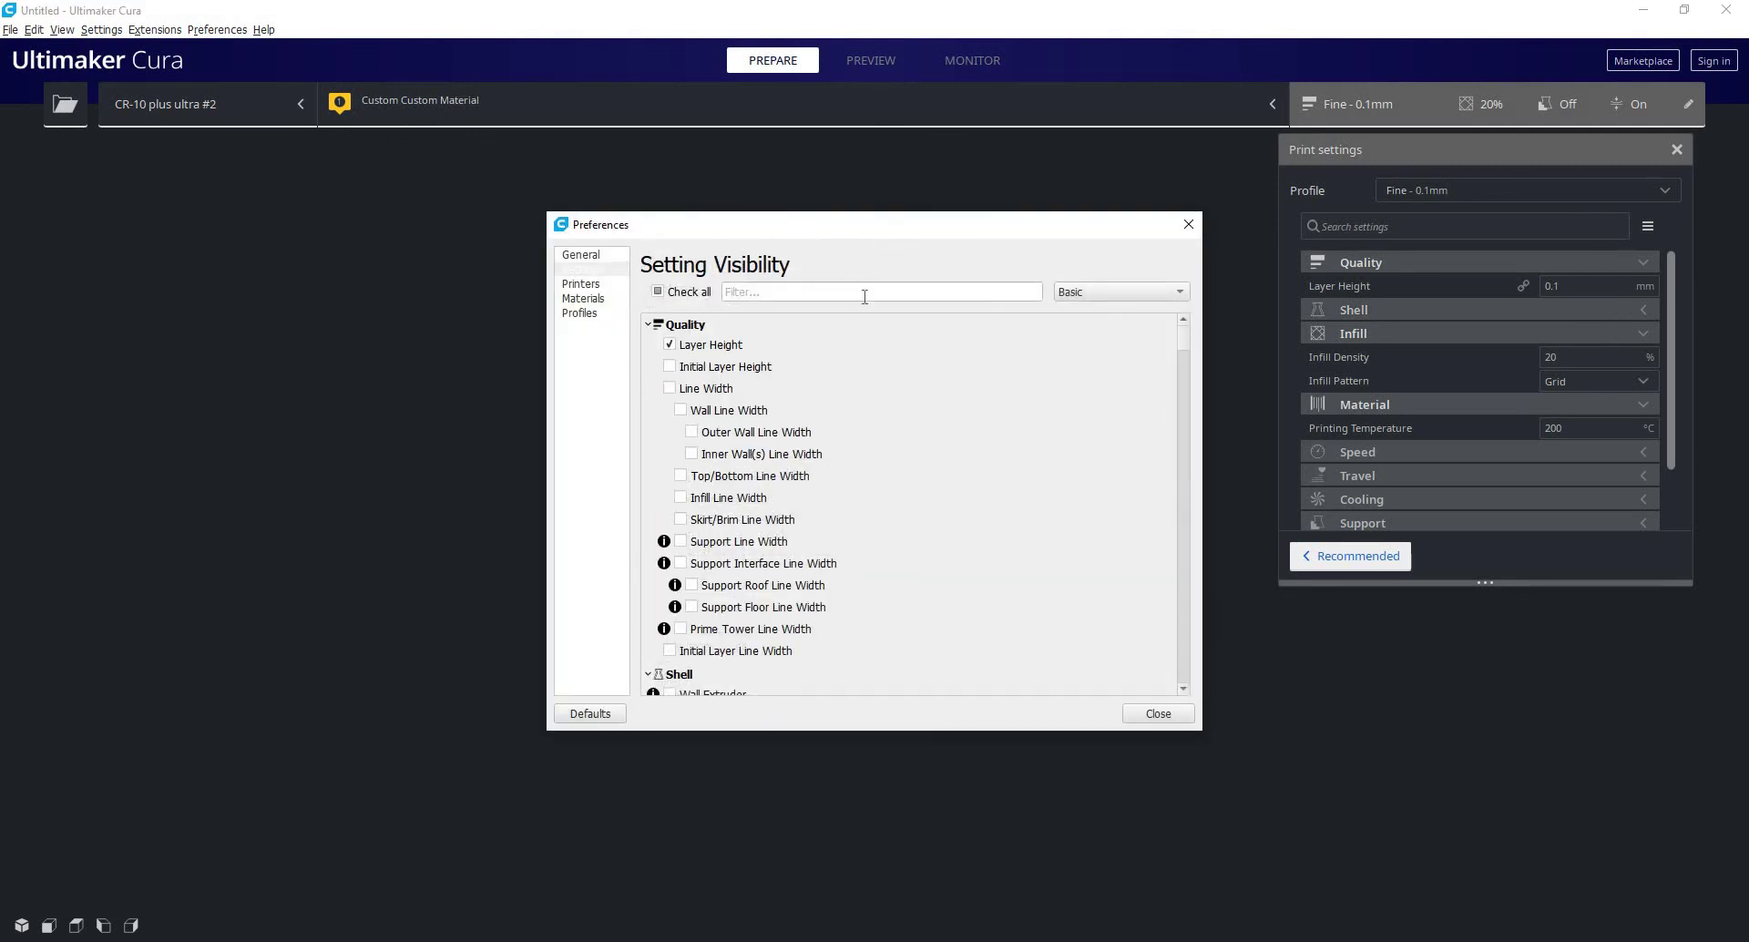
# Review the Setting Visibility list in Preferences, then close the Preferences window.
pyautogui.scroll(-15, 1184, 356)
pyautogui.scroll(15, 1186, 360)
pyautogui.scroll(-10, 1186, 364)
pyautogui.scroll(-20, 1185, 483)
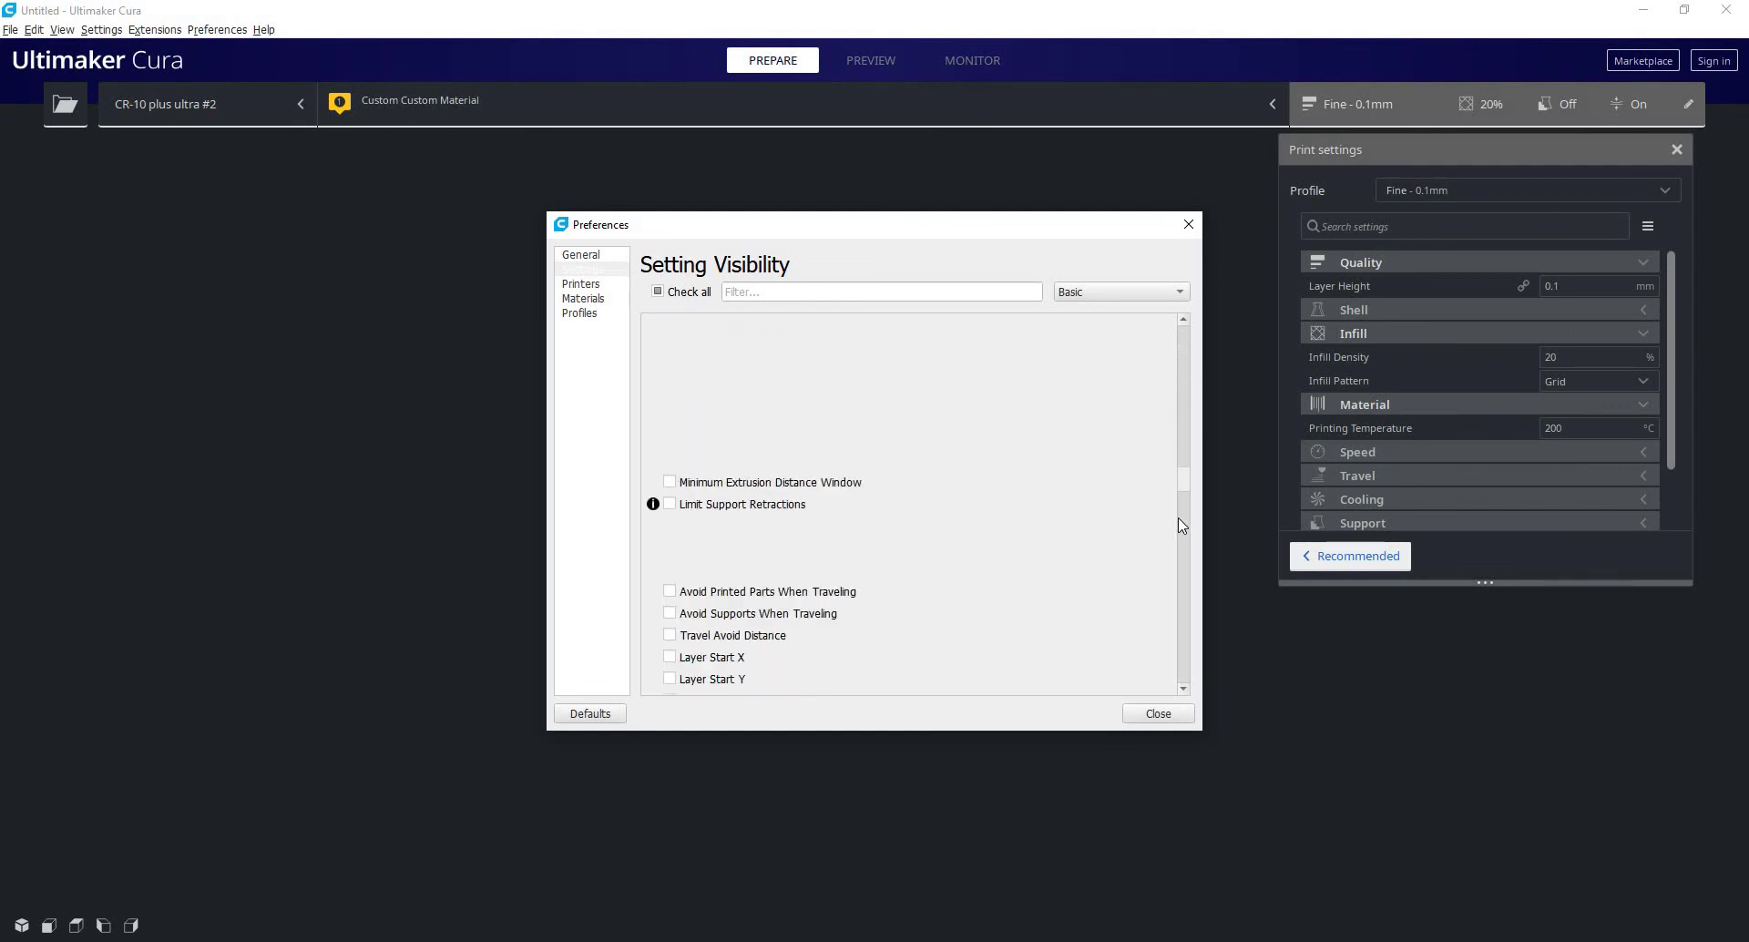
pyautogui.scroll(-20, 1182, 592)
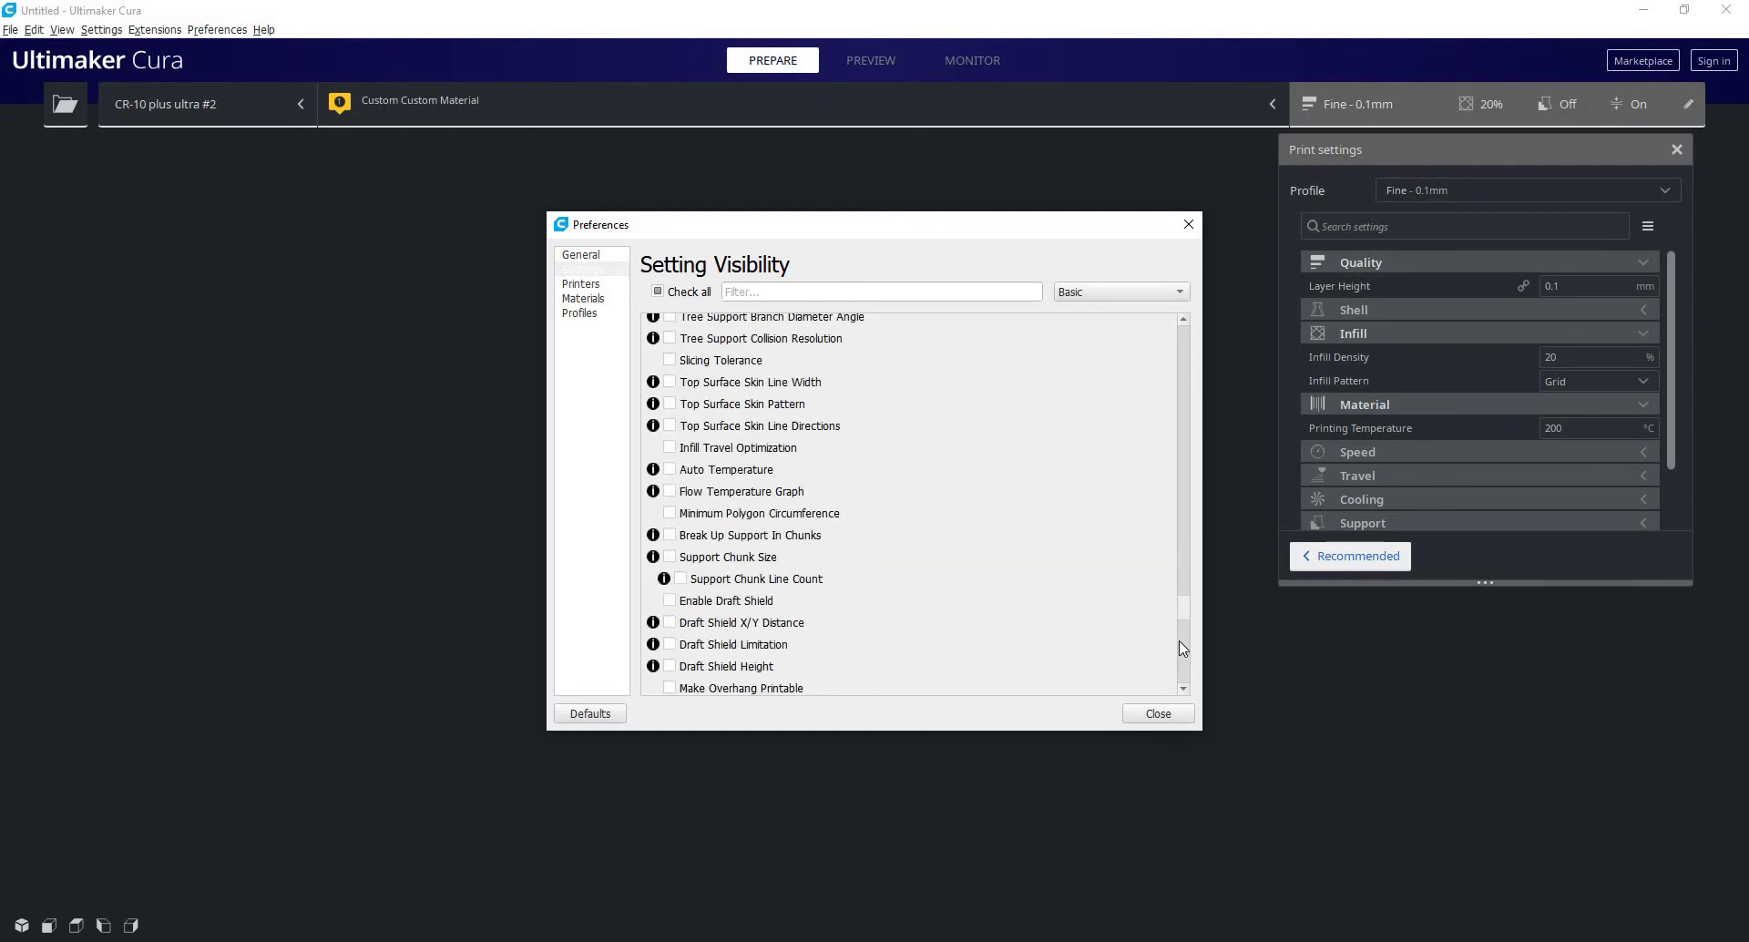
pyautogui.click(1158, 714)
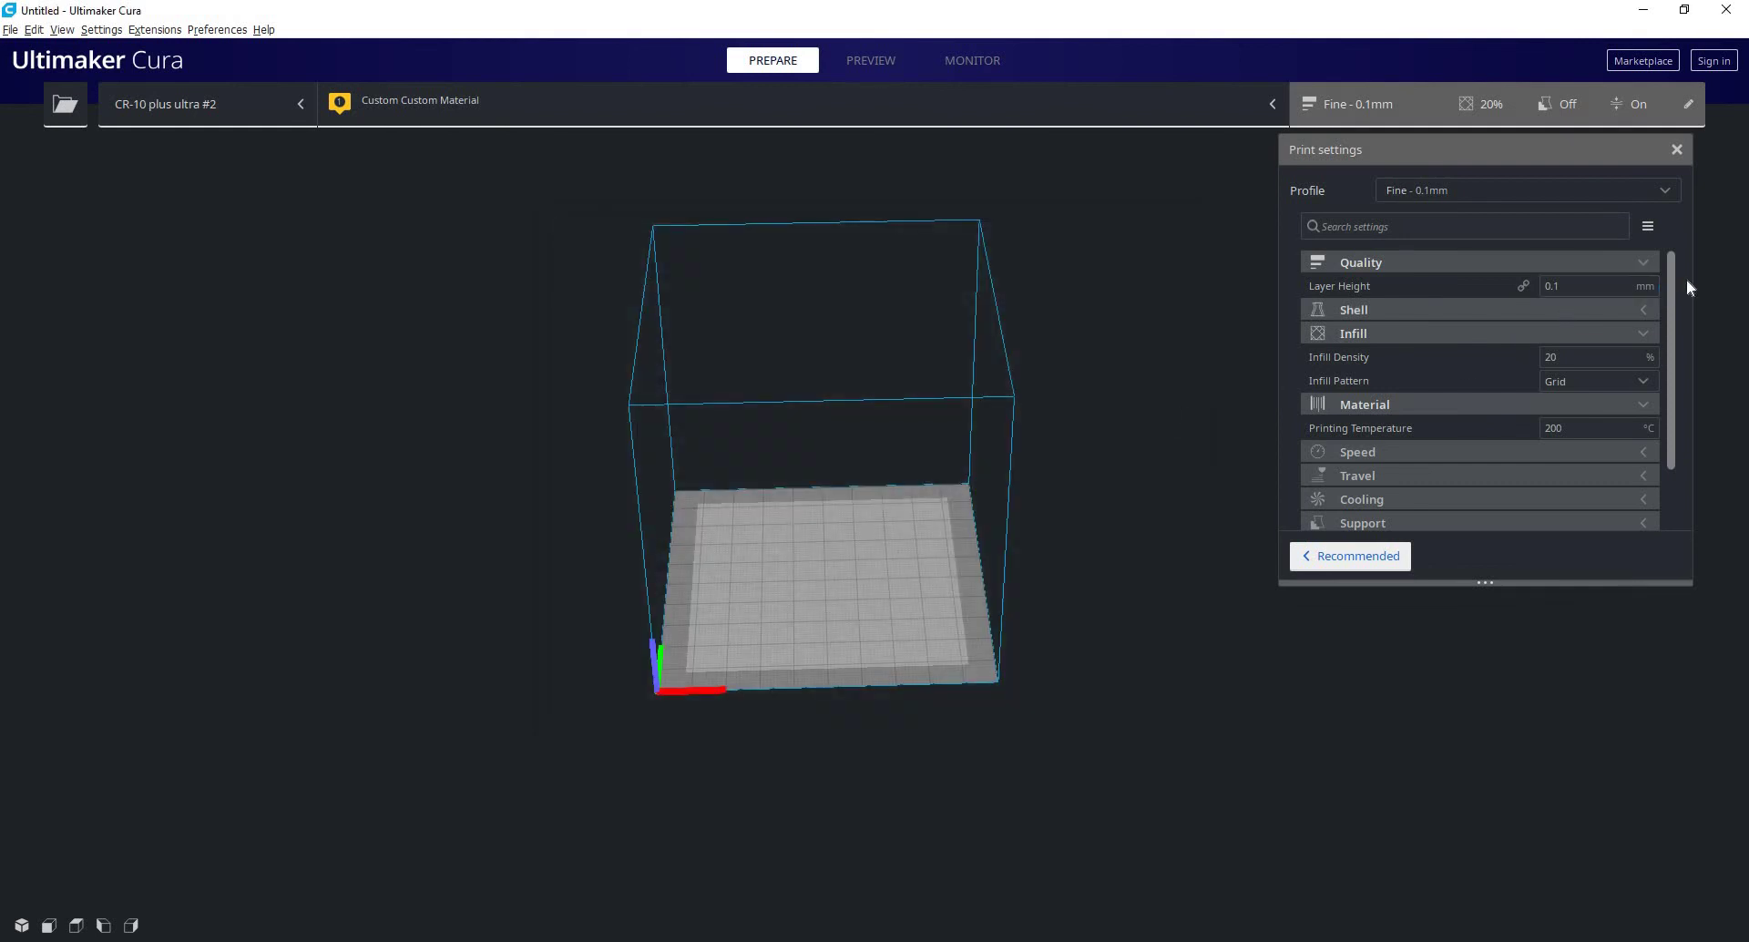
# Apply the All visibility preset so the full Quality settings (0.1 mm layer height) appear.
pyautogui.click(1648, 226)
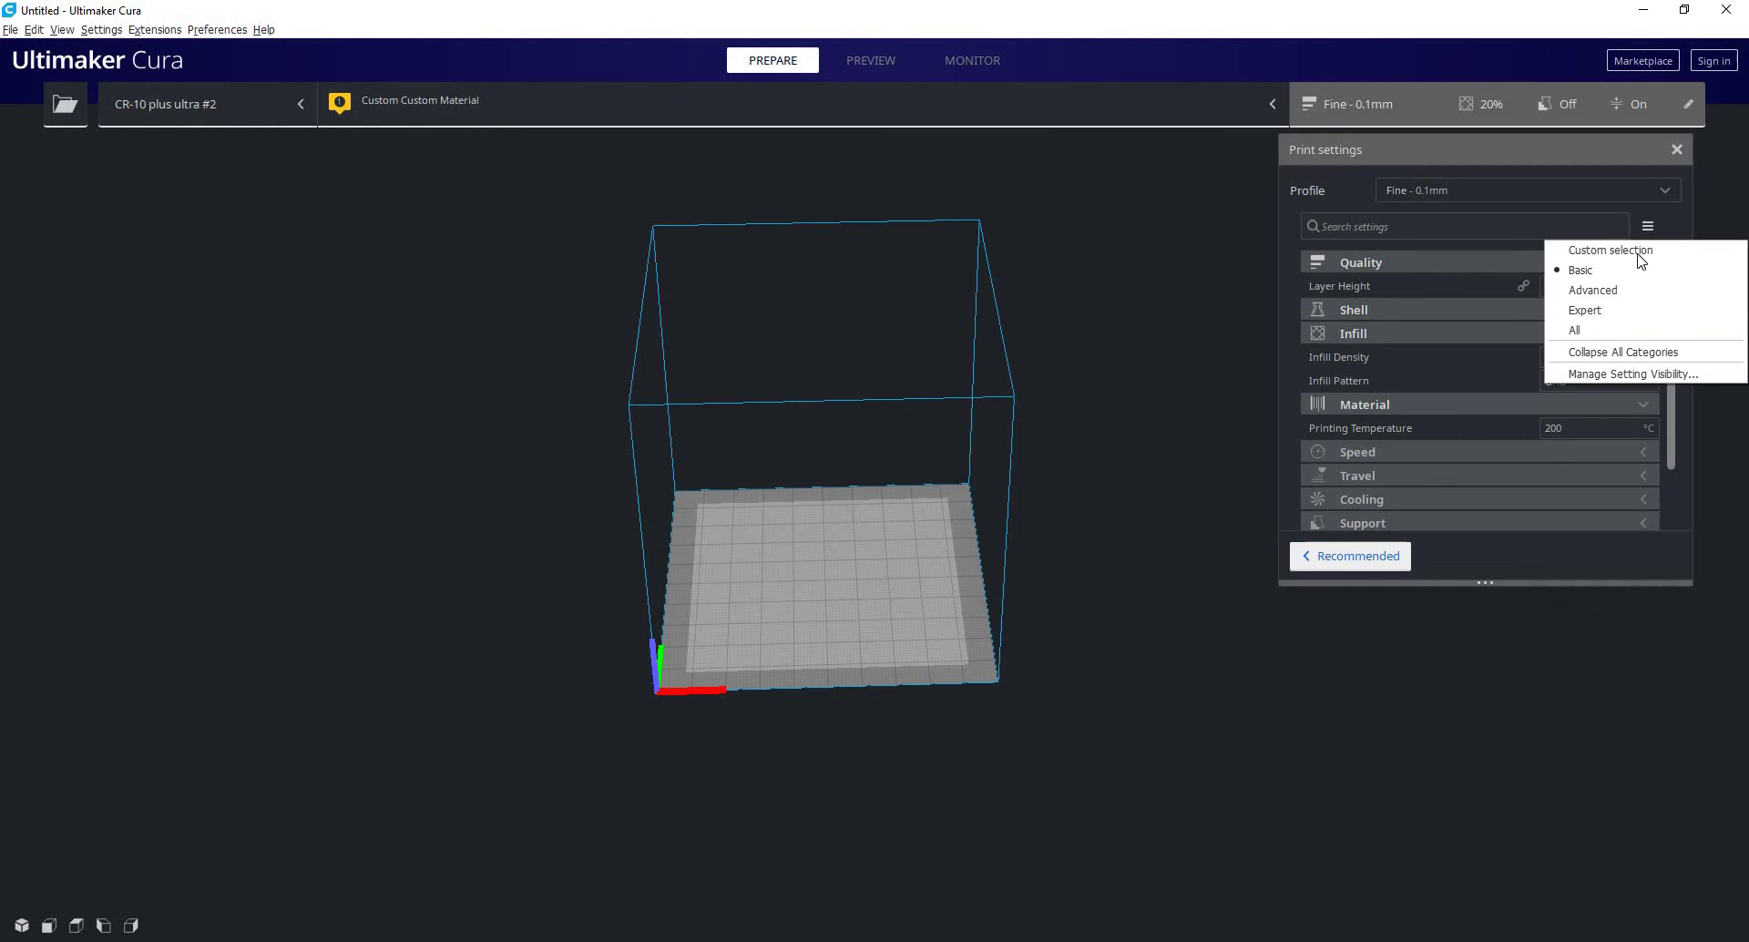
pyautogui.click(1600, 334)
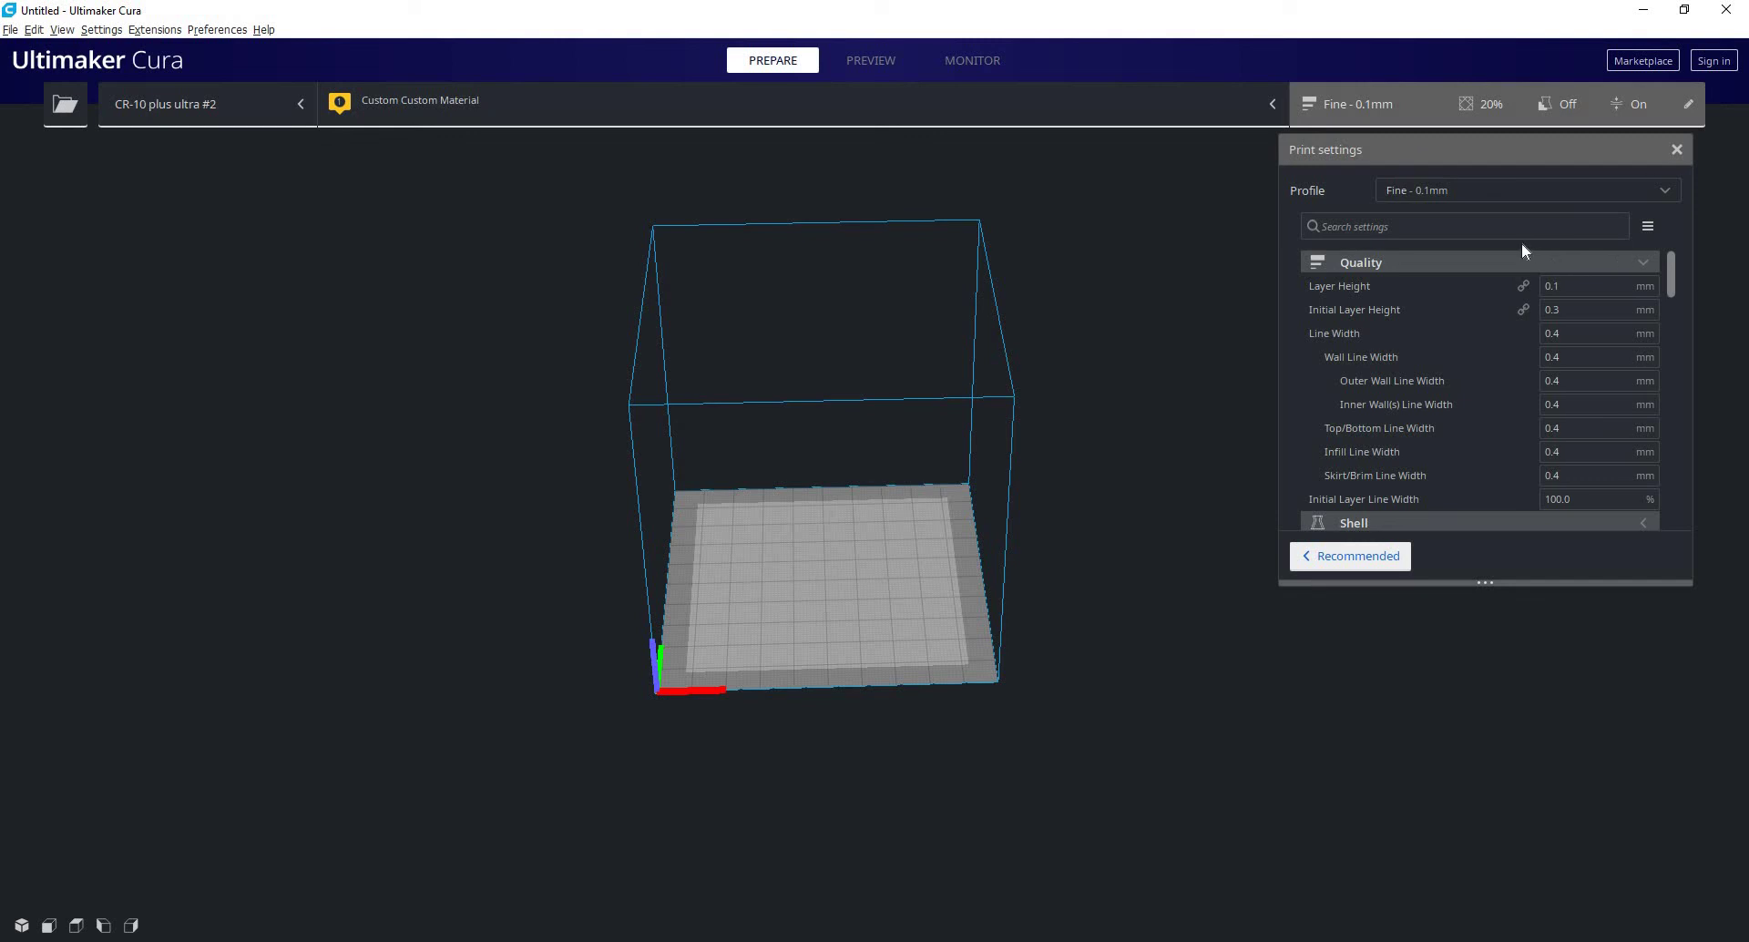
pyautogui.moveTo(1354, 290)
pyautogui.moveTo(1381, 386)
pyautogui.scroll(5, 1025, 381)
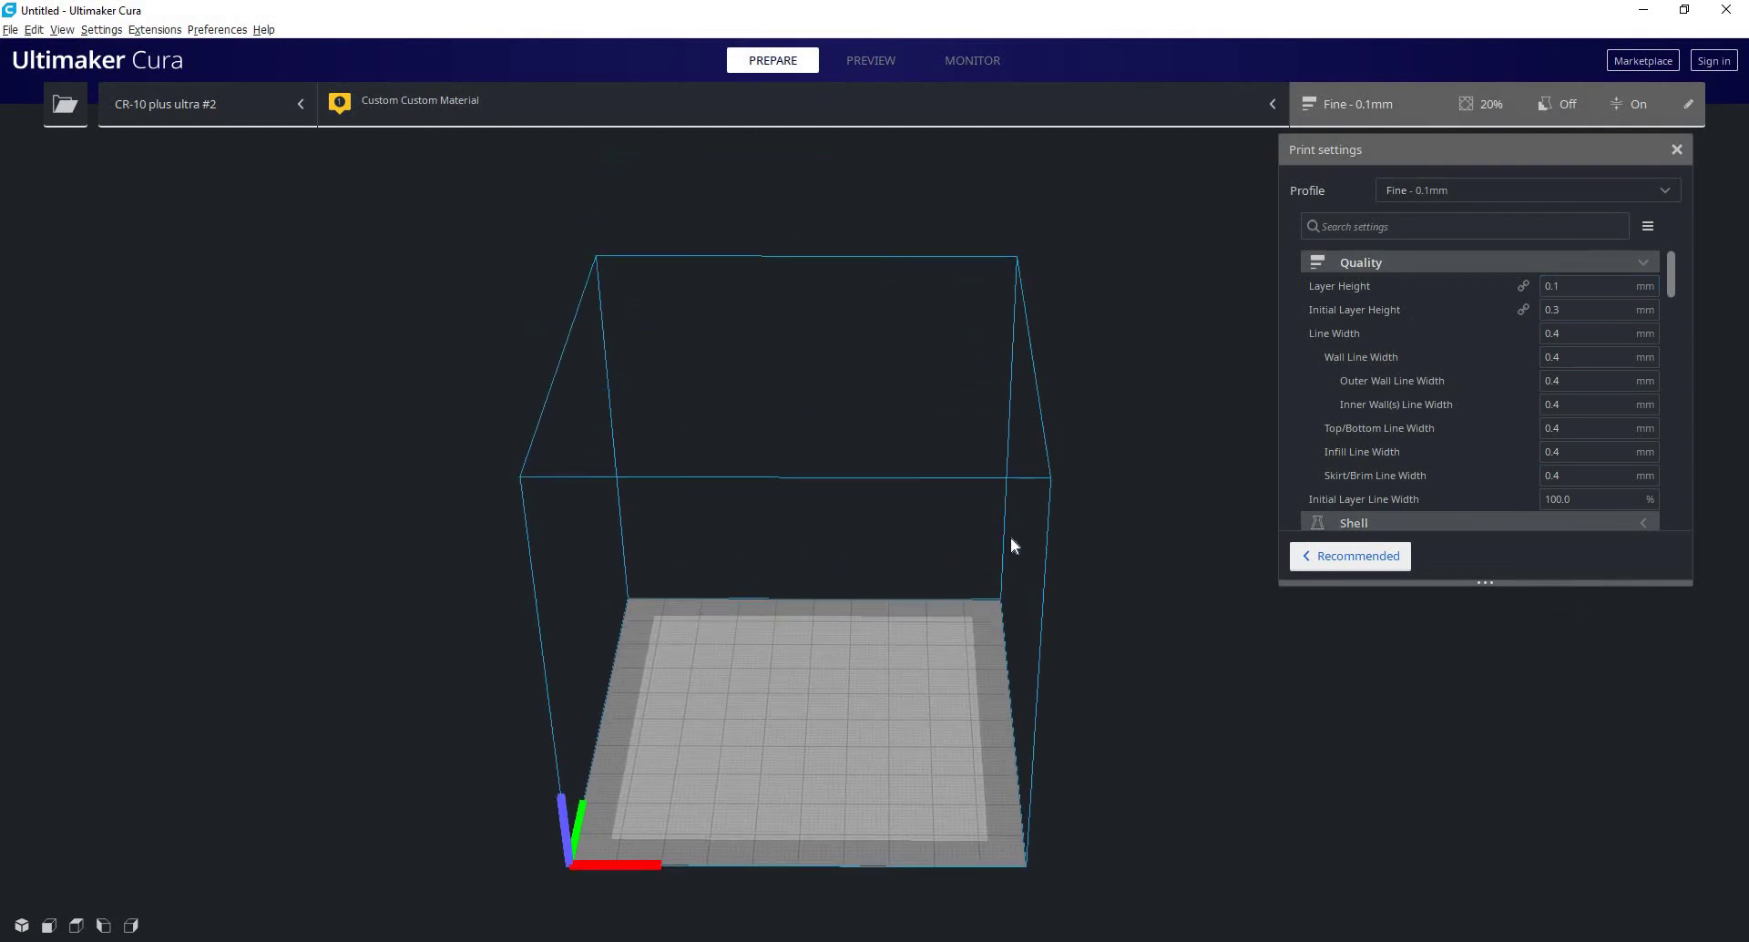